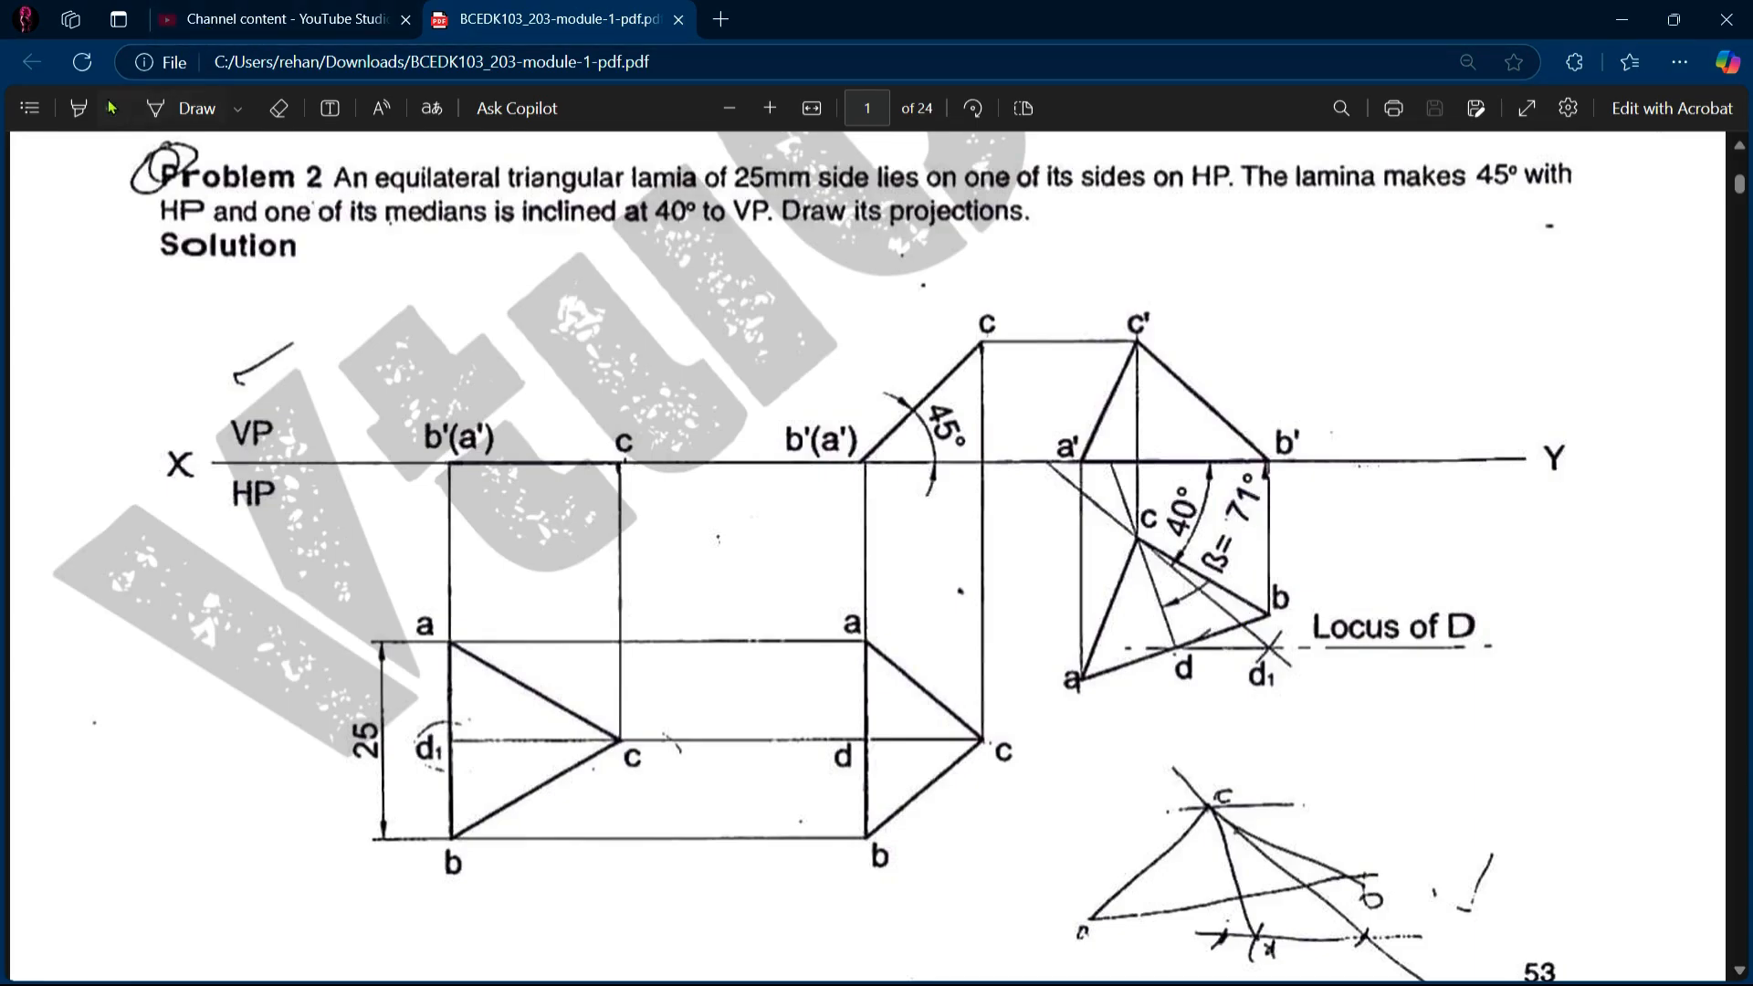
- Circle Problem 2's final front and top views in the PDF with a freehand pen stroke
left_click(197, 109)
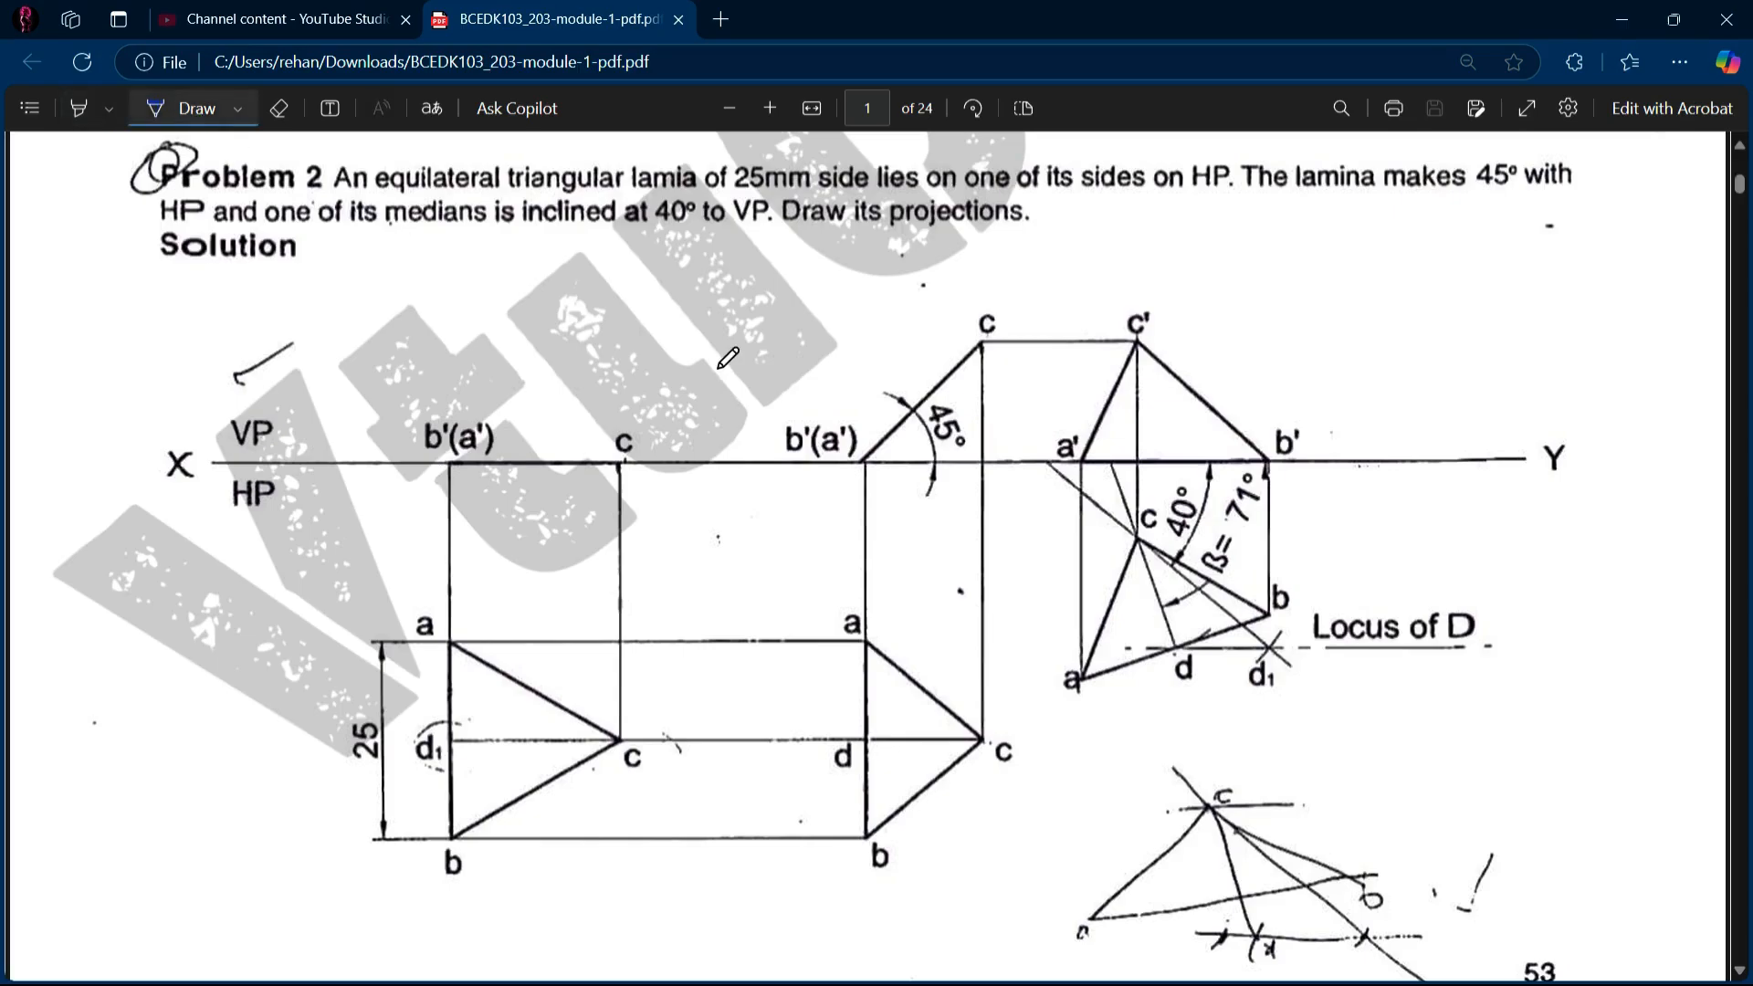
mouse_move(1151, 292)
left_mouse_down()
mouse_move(1122, 304)
mouse_move(1036, 537)
mouse_move(1224, 749)
mouse_move(1527, 503)
mouse_move(1105, 310)
mouse_move(1100, 329)
left_mouse_up()
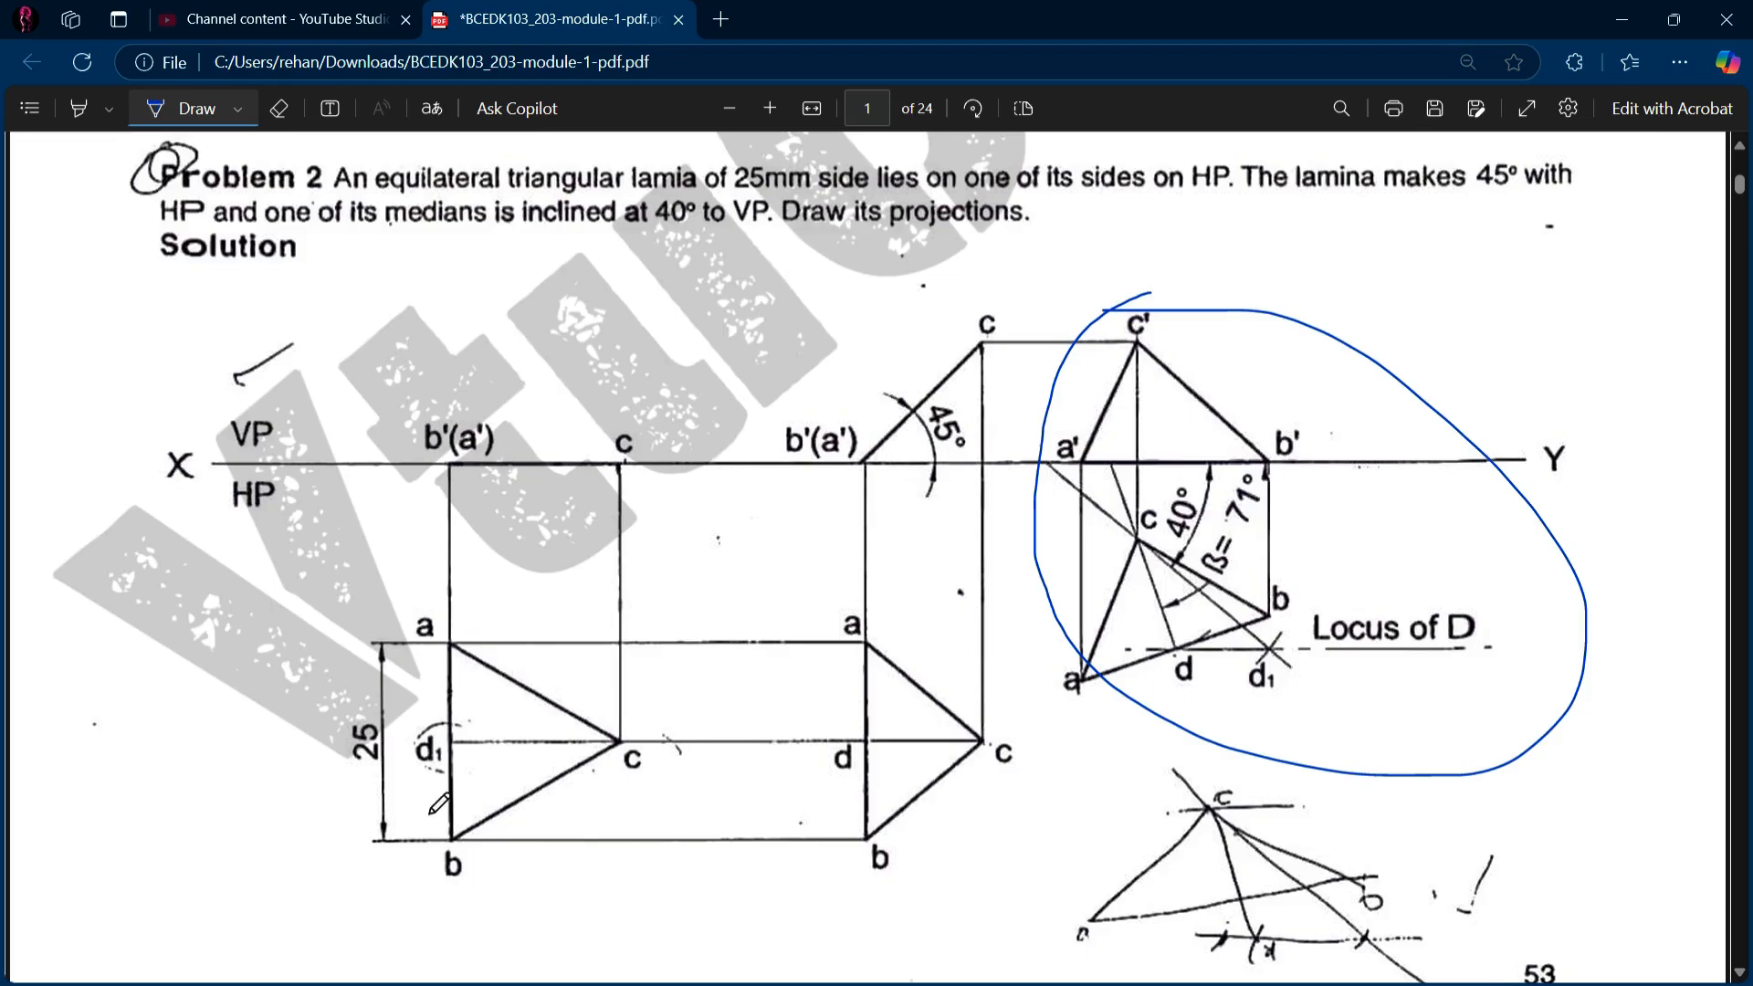
- Trace the median from d1 to c in Problem 2's first top-view triangle with the pen
scroll(735, 400, "up", 10)
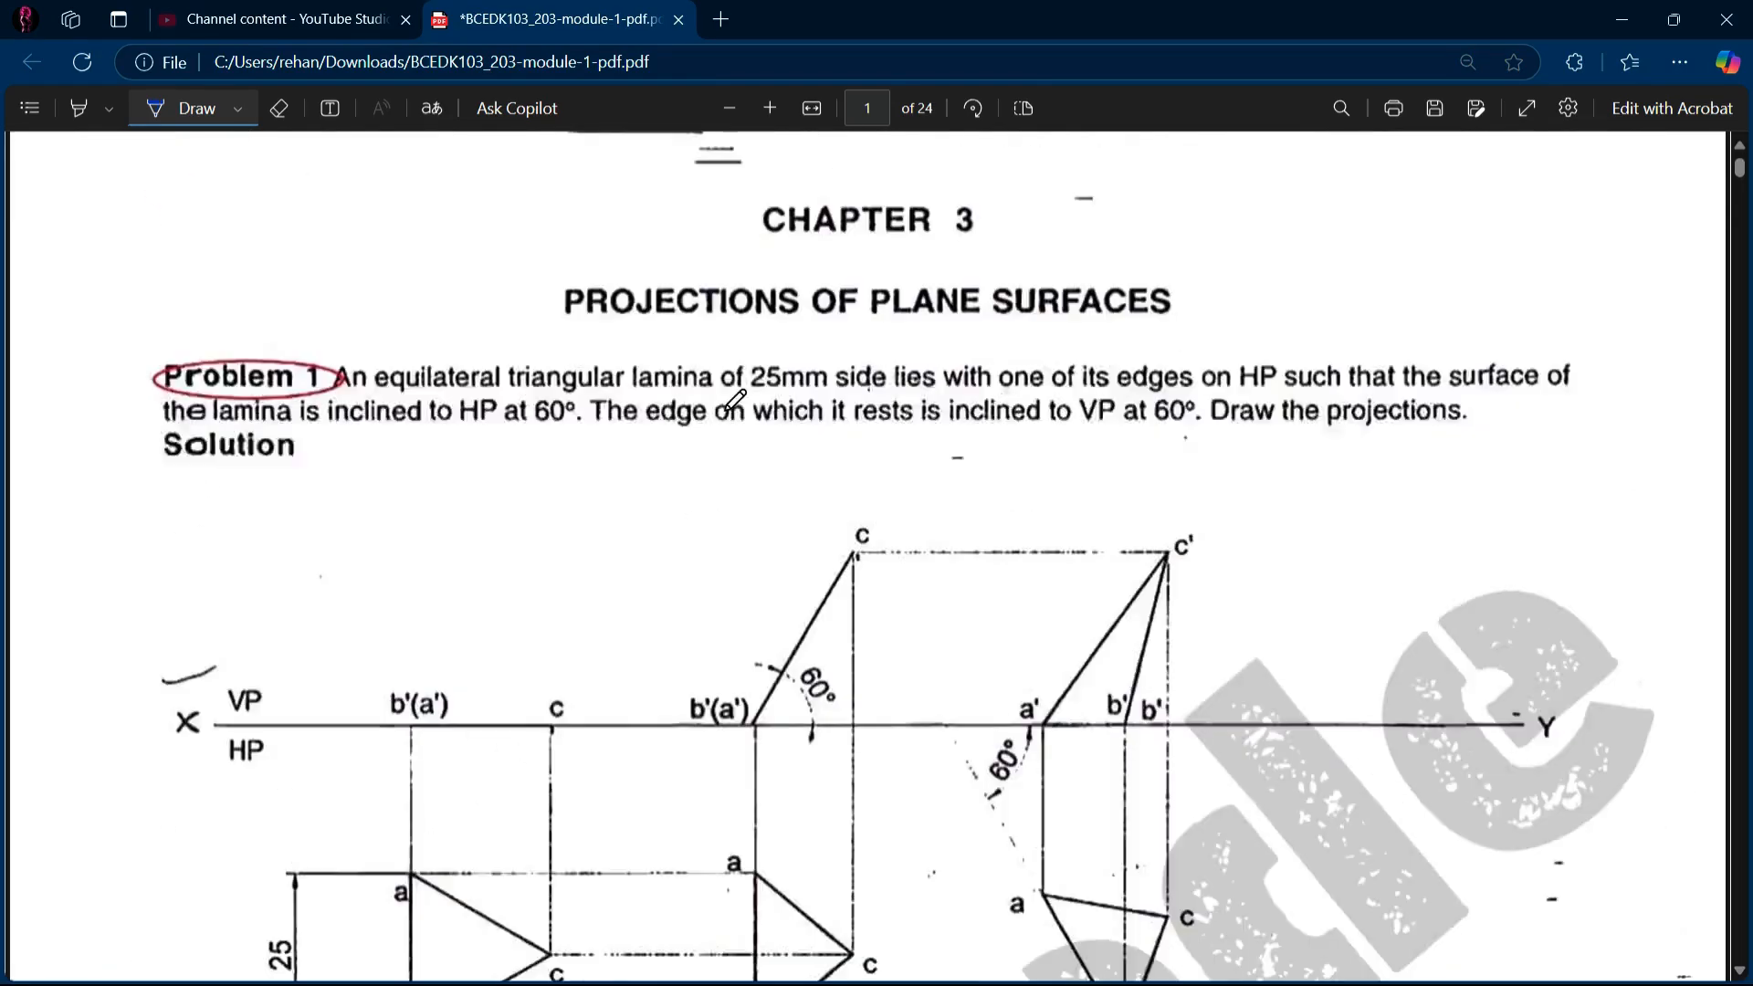
scroll(735, 400, "down", 12)
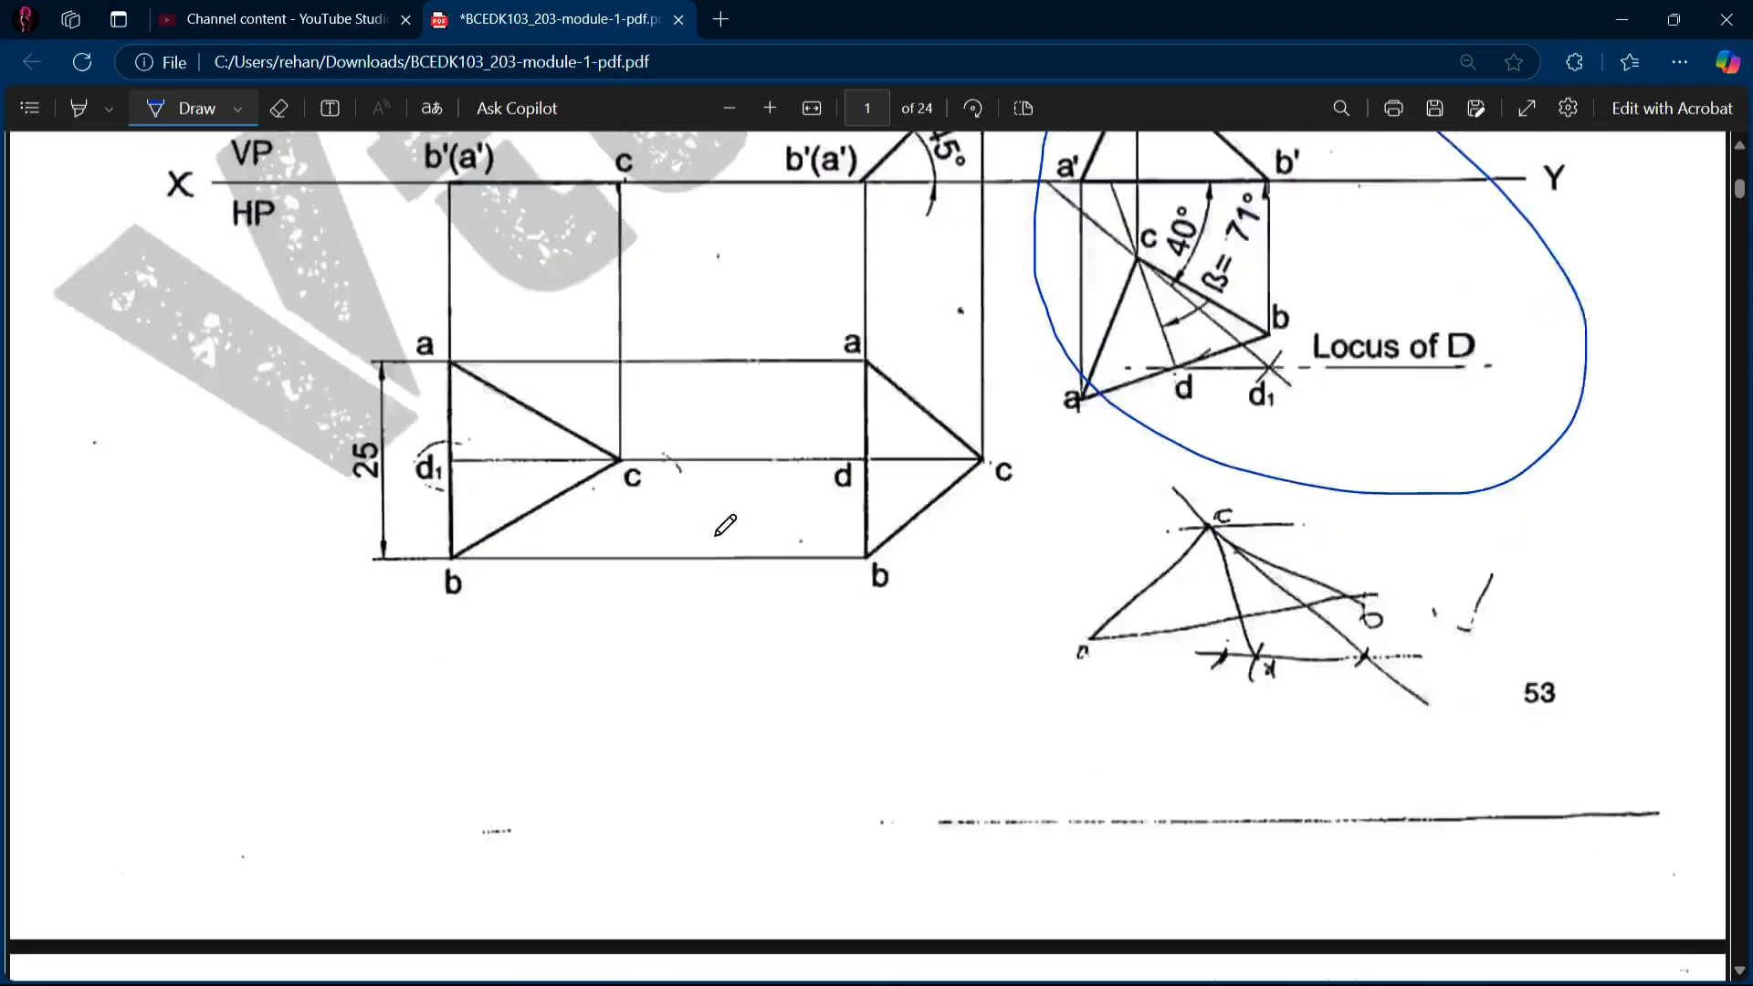
scroll(726, 525, "up", 2)
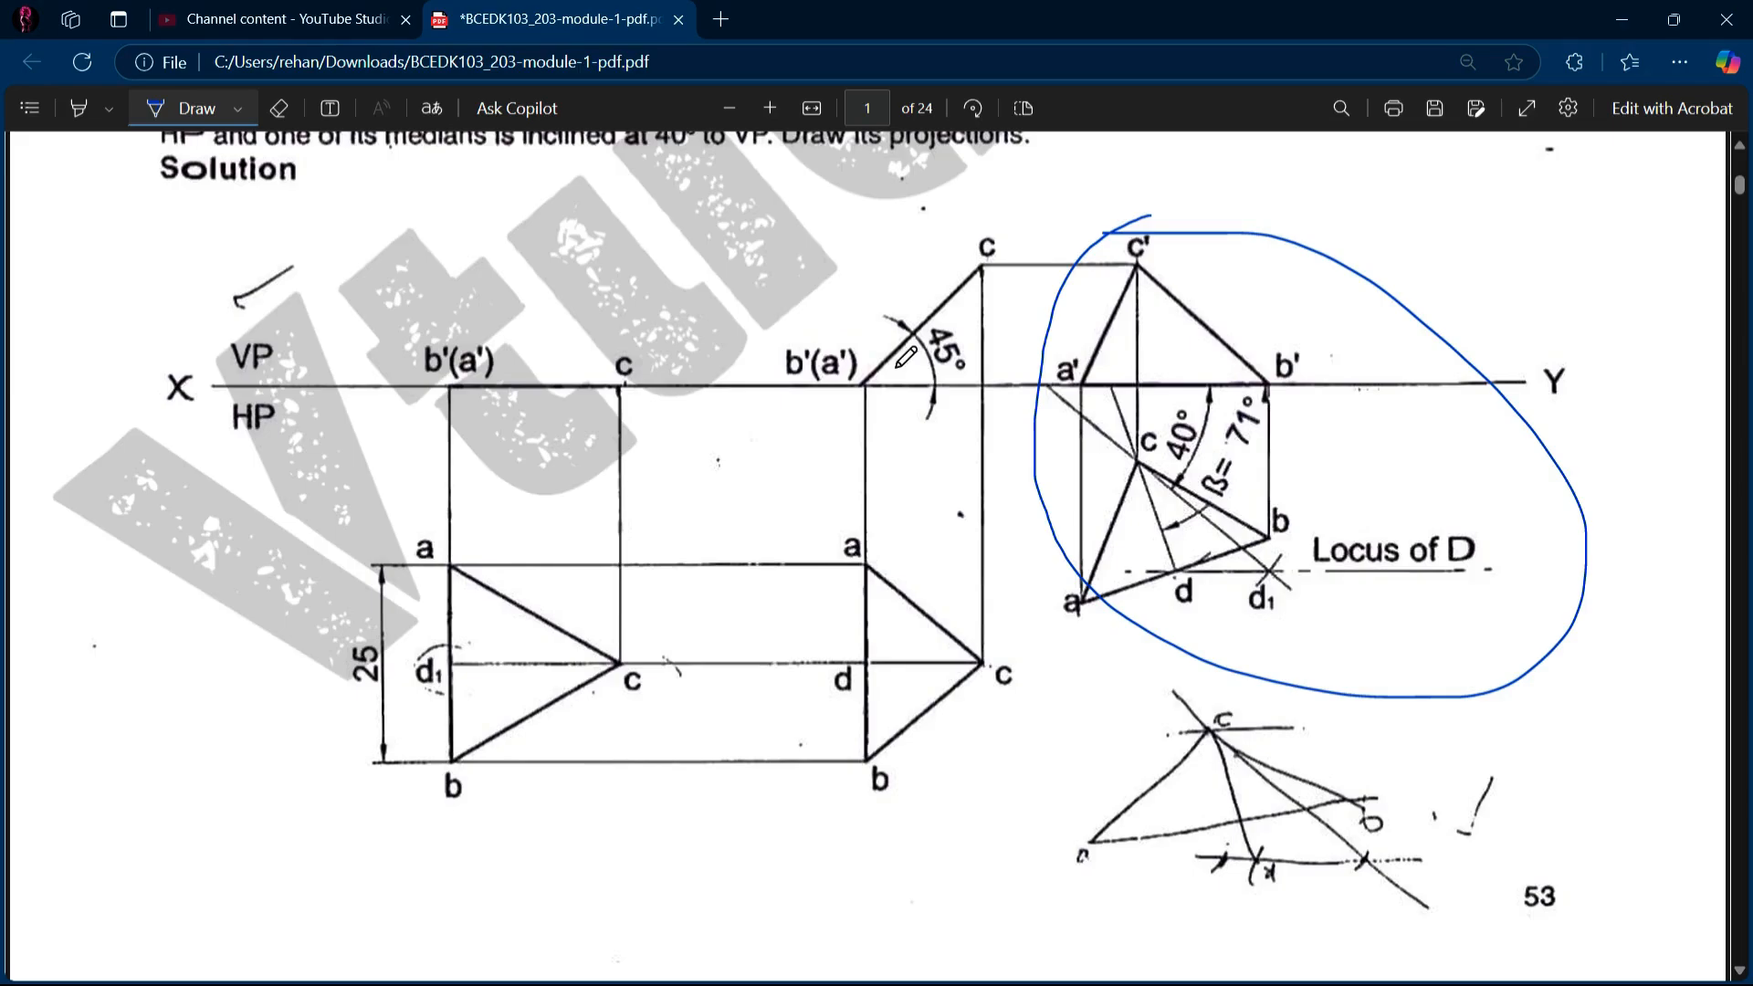
scroll(1005, 376, "up", 2)
scroll(1004, 376, "down", 1)
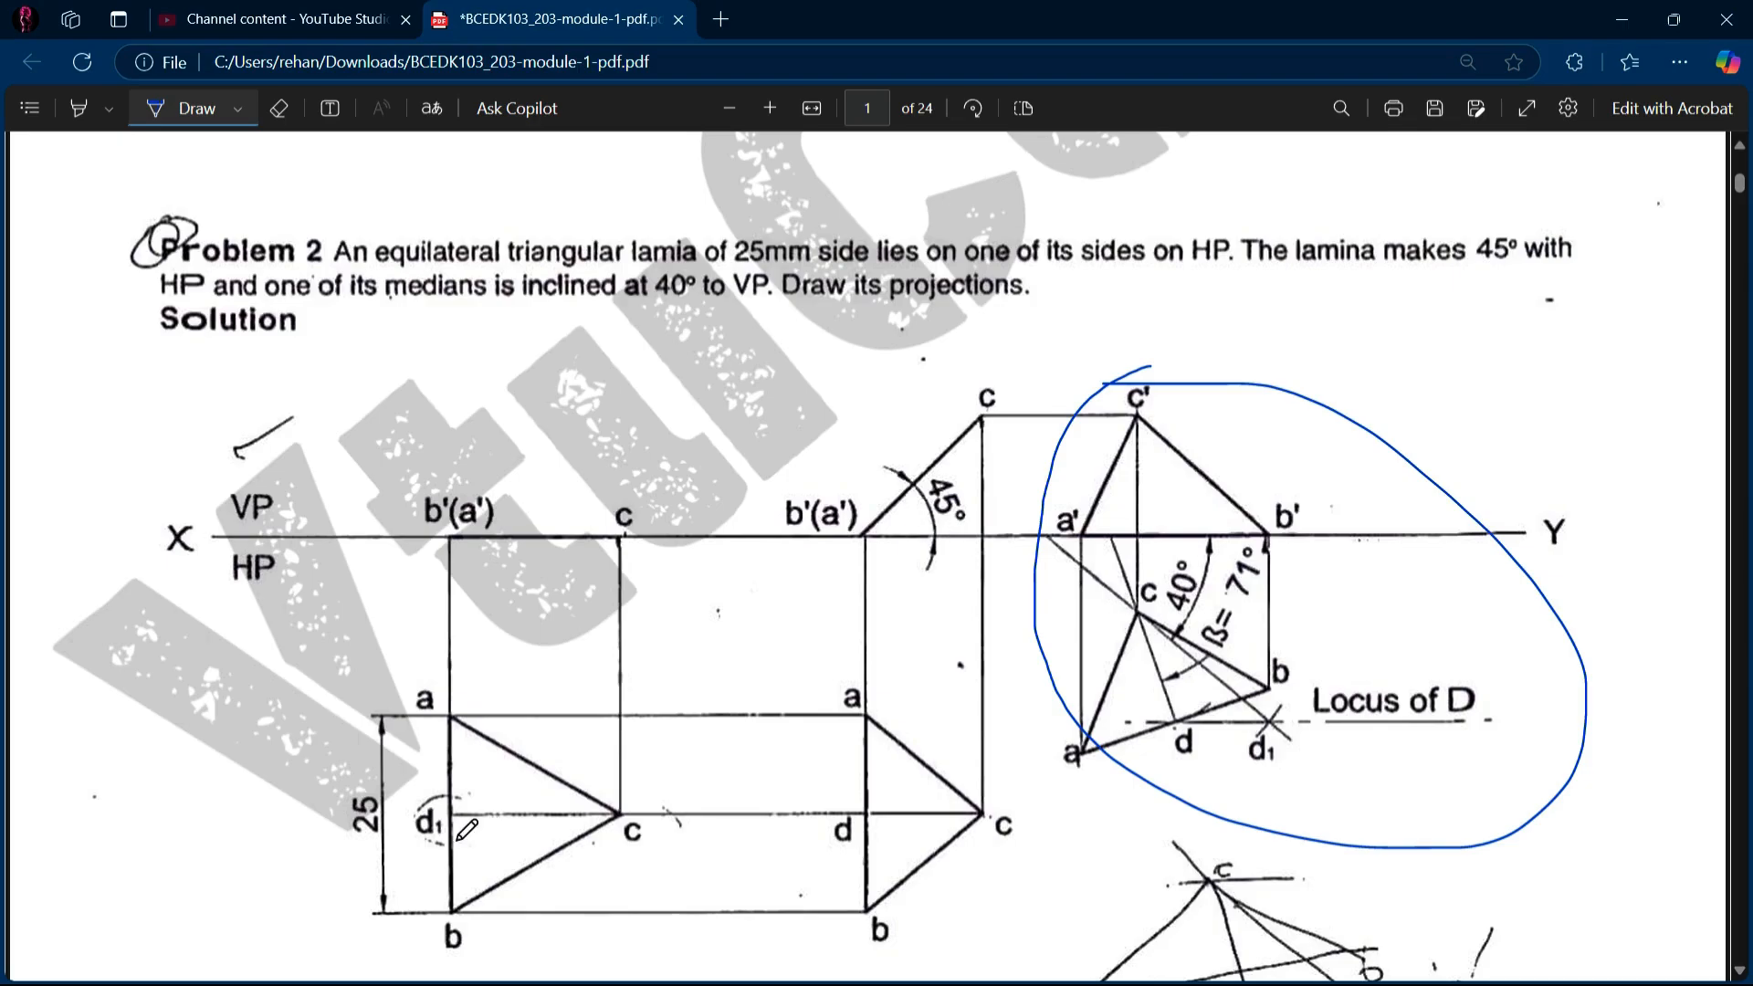
left_click_drag(452, 815, 619, 816)
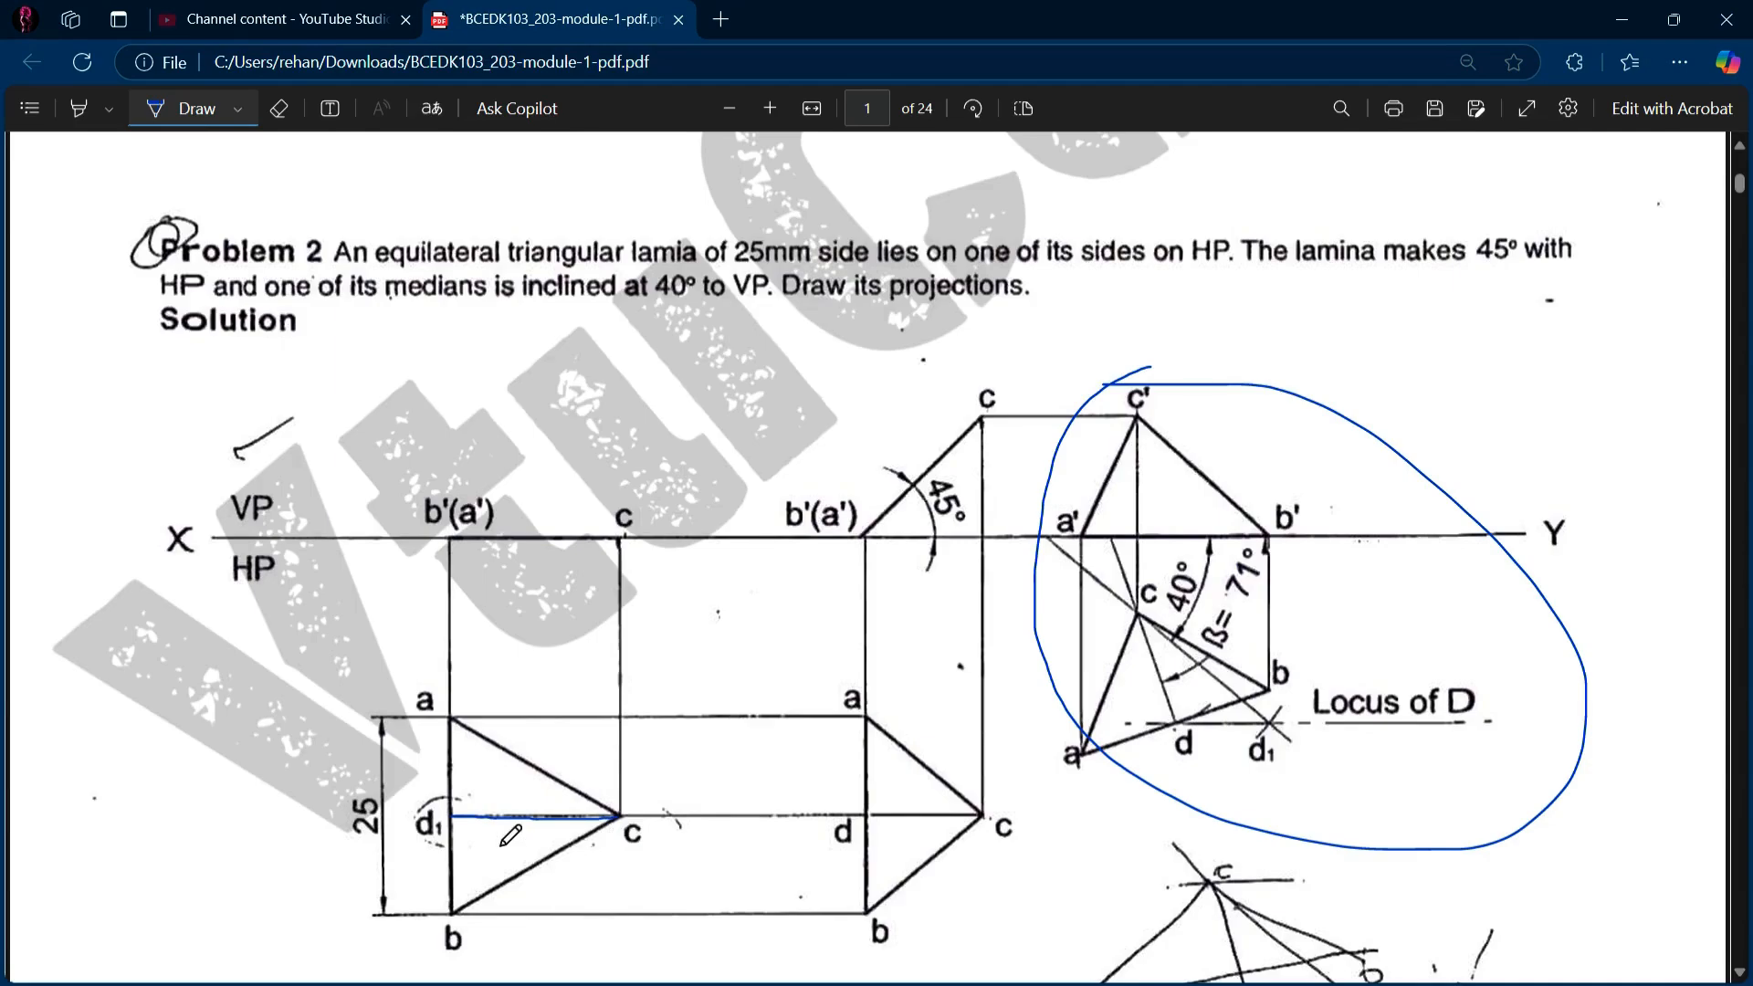
mouse_move(619, 826)
left_mouse_down()
mouse_move(440, 825)
mouse_move(618, 817)
left_mouse_up()
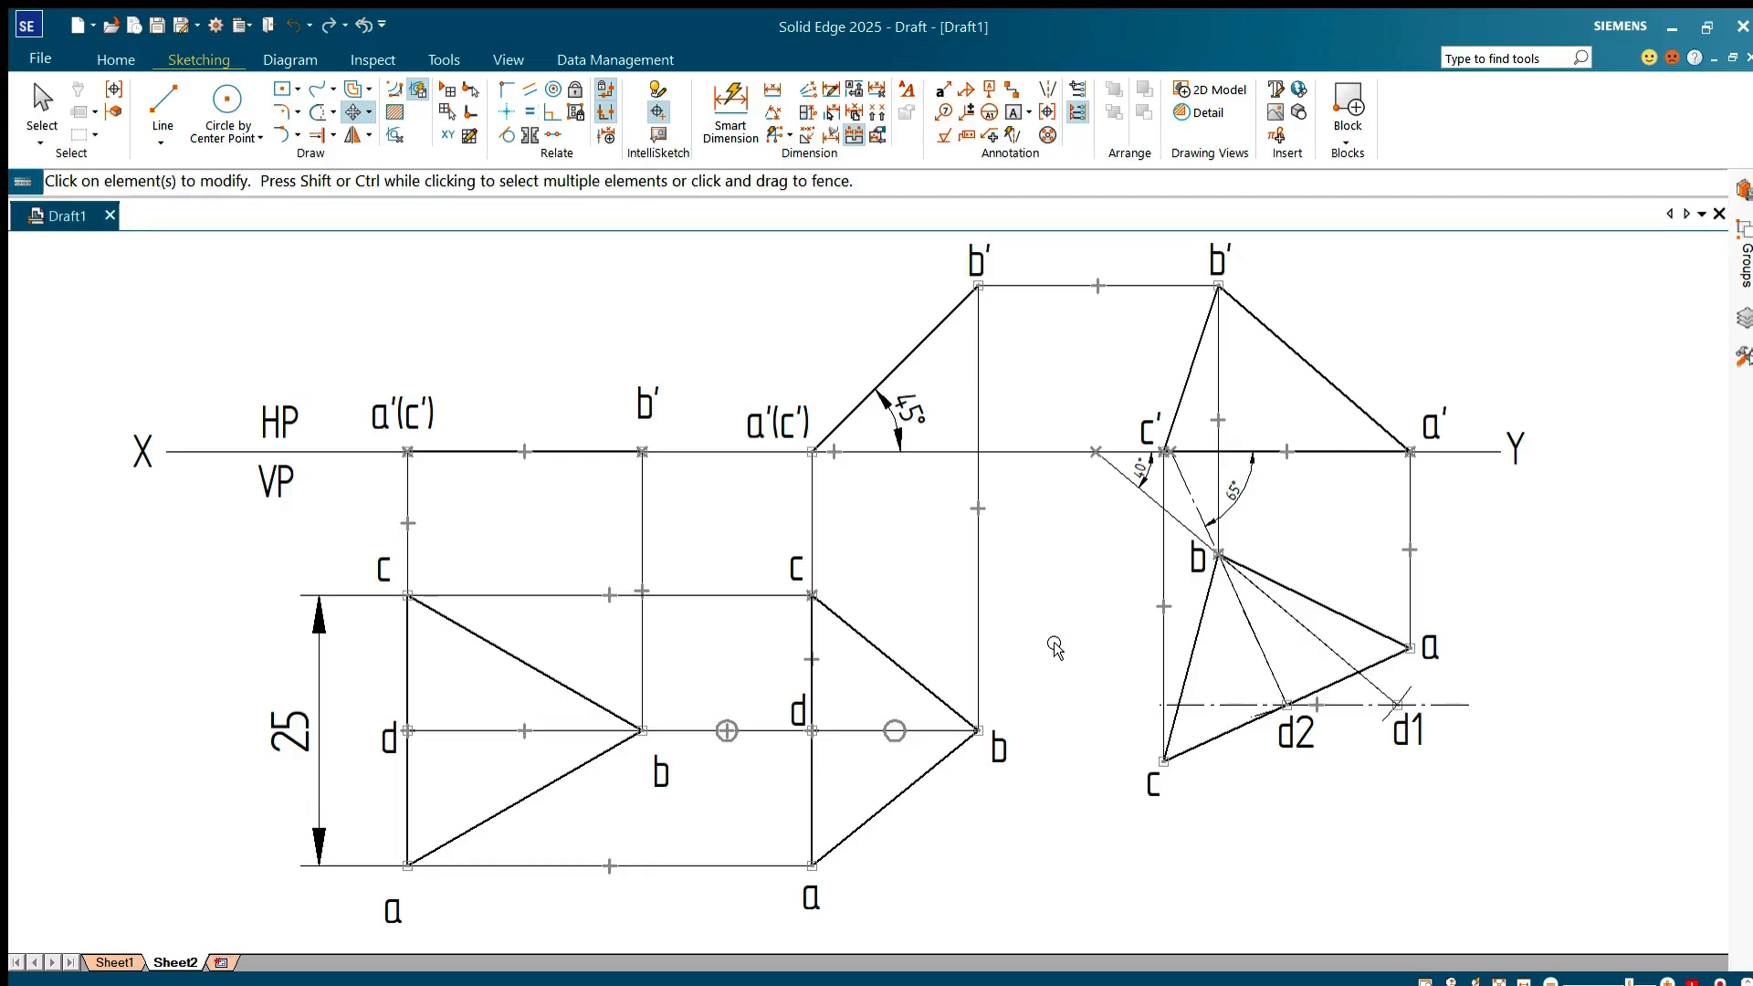
- In the Solid Edge draft, undo the final view's construction back to the bare 40° inclined line starting on the XY line
middle_click(1055, 646)
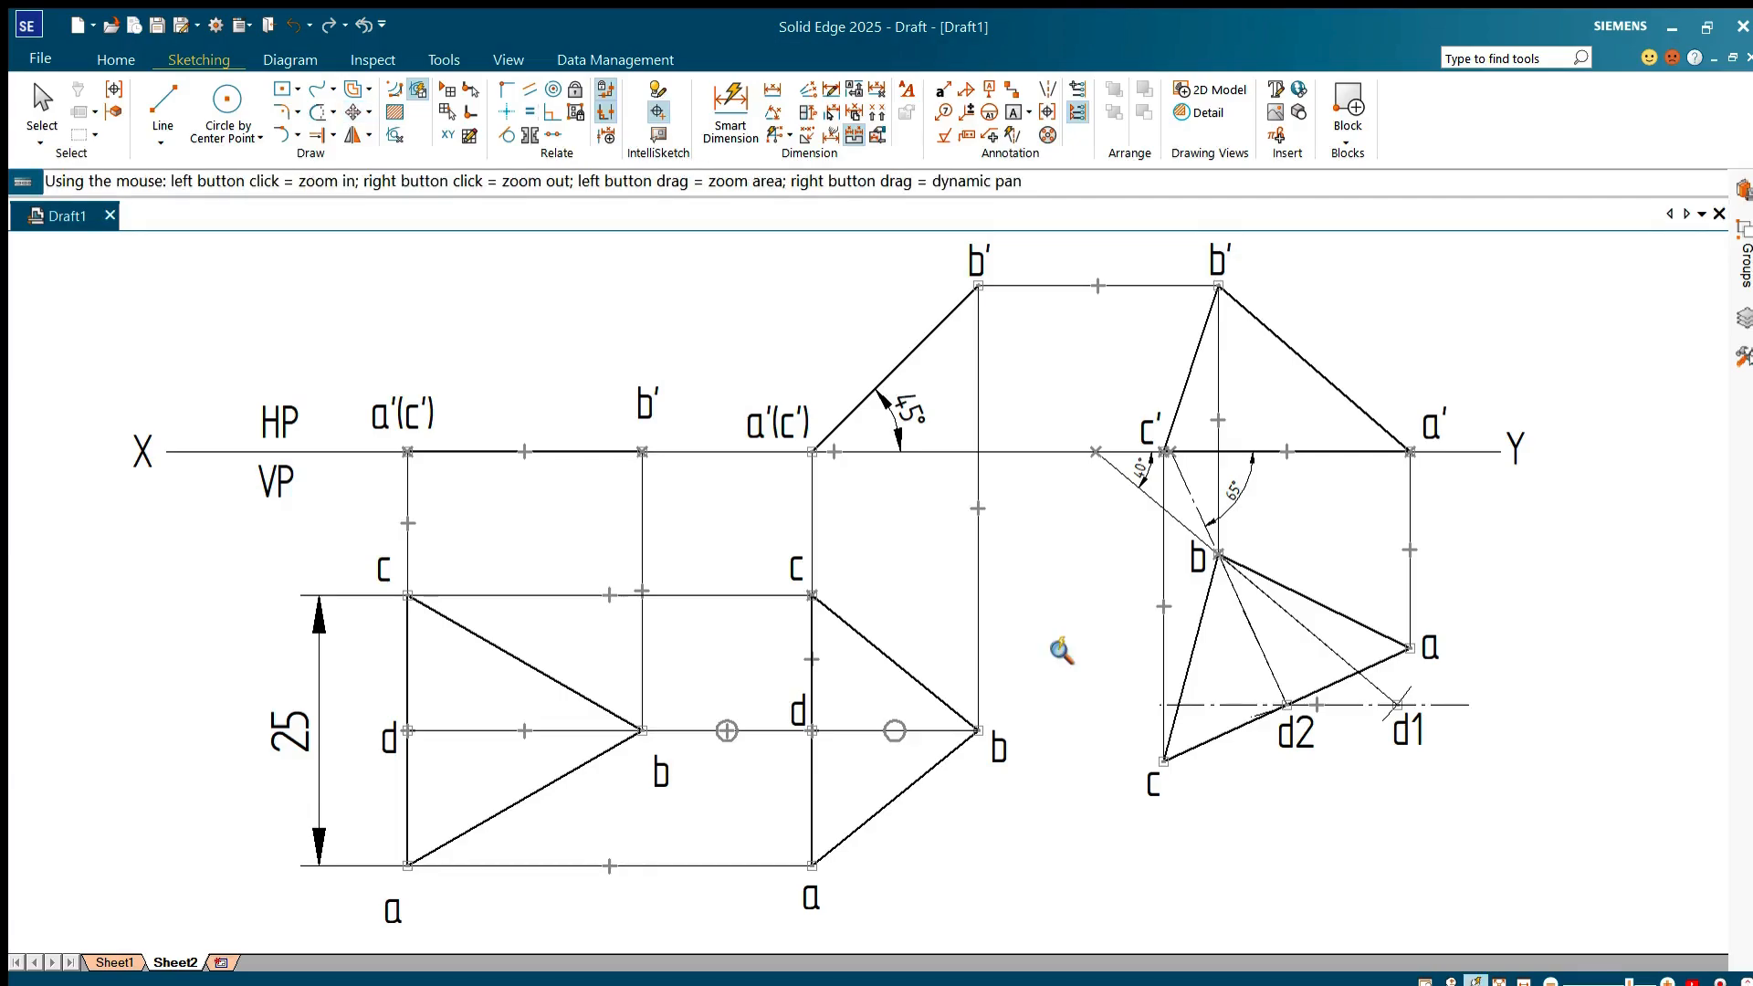
left_click(1295, 859)
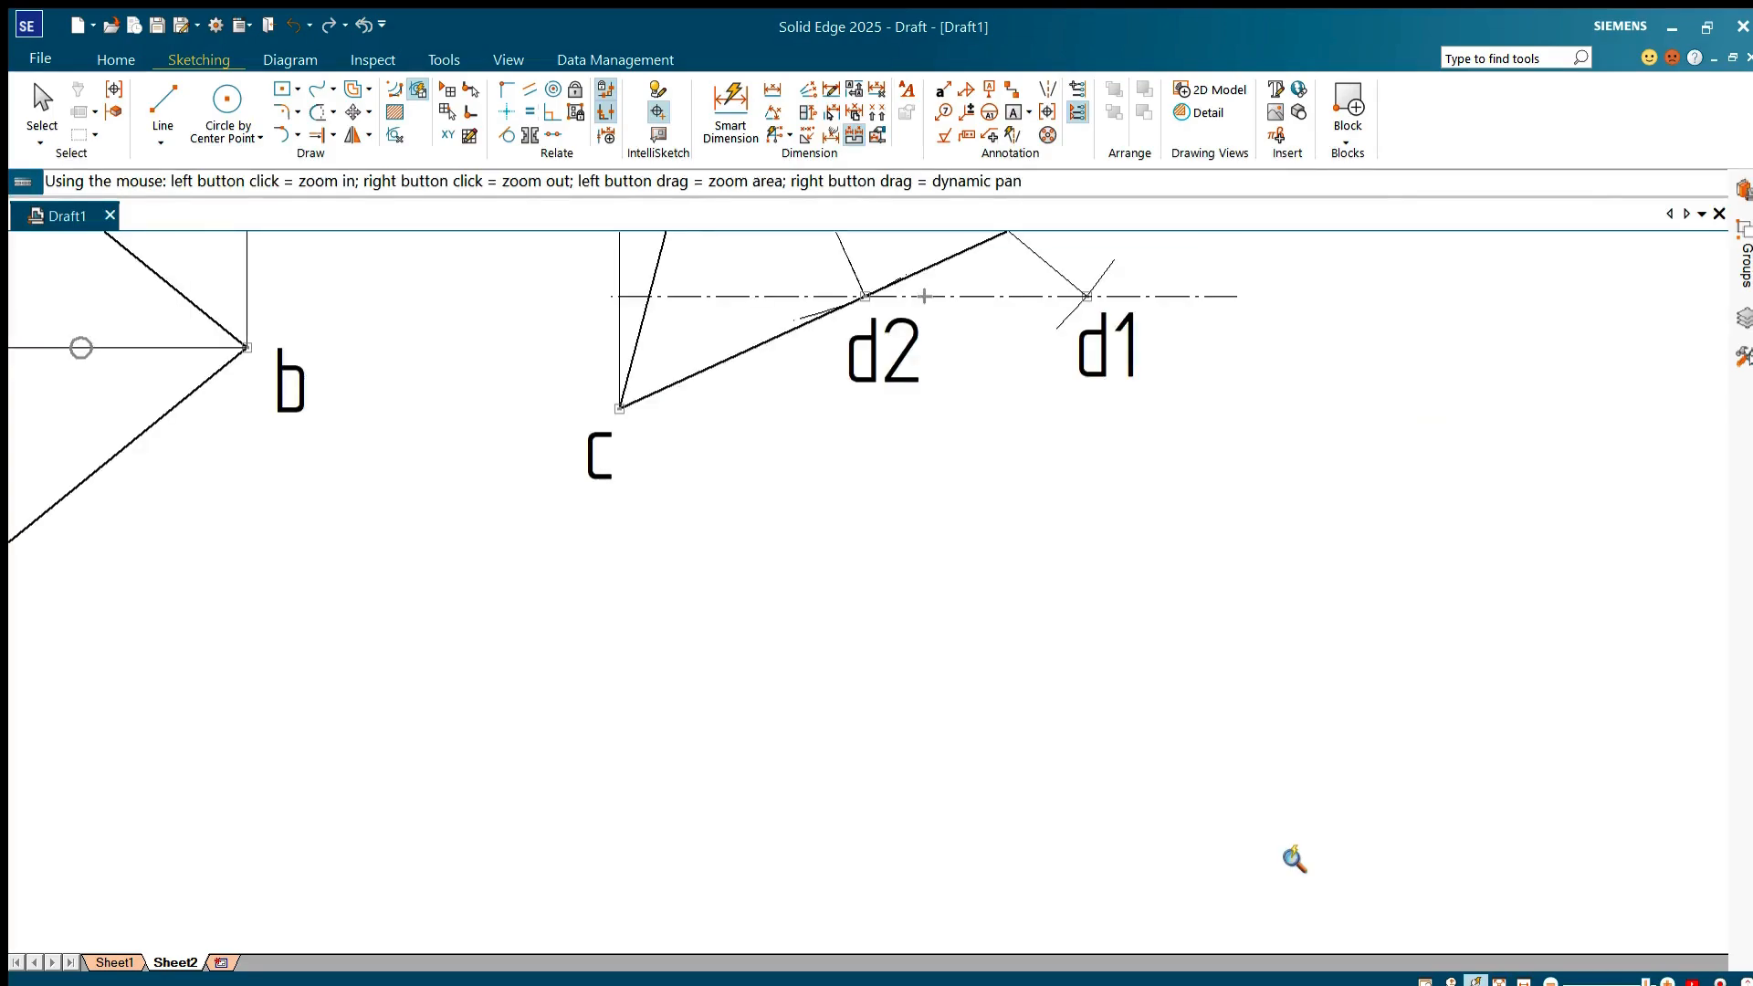
right_click(1088, 756)
right_click(1393, 841)
right_click(1393, 841)
right_click(1030, 738)
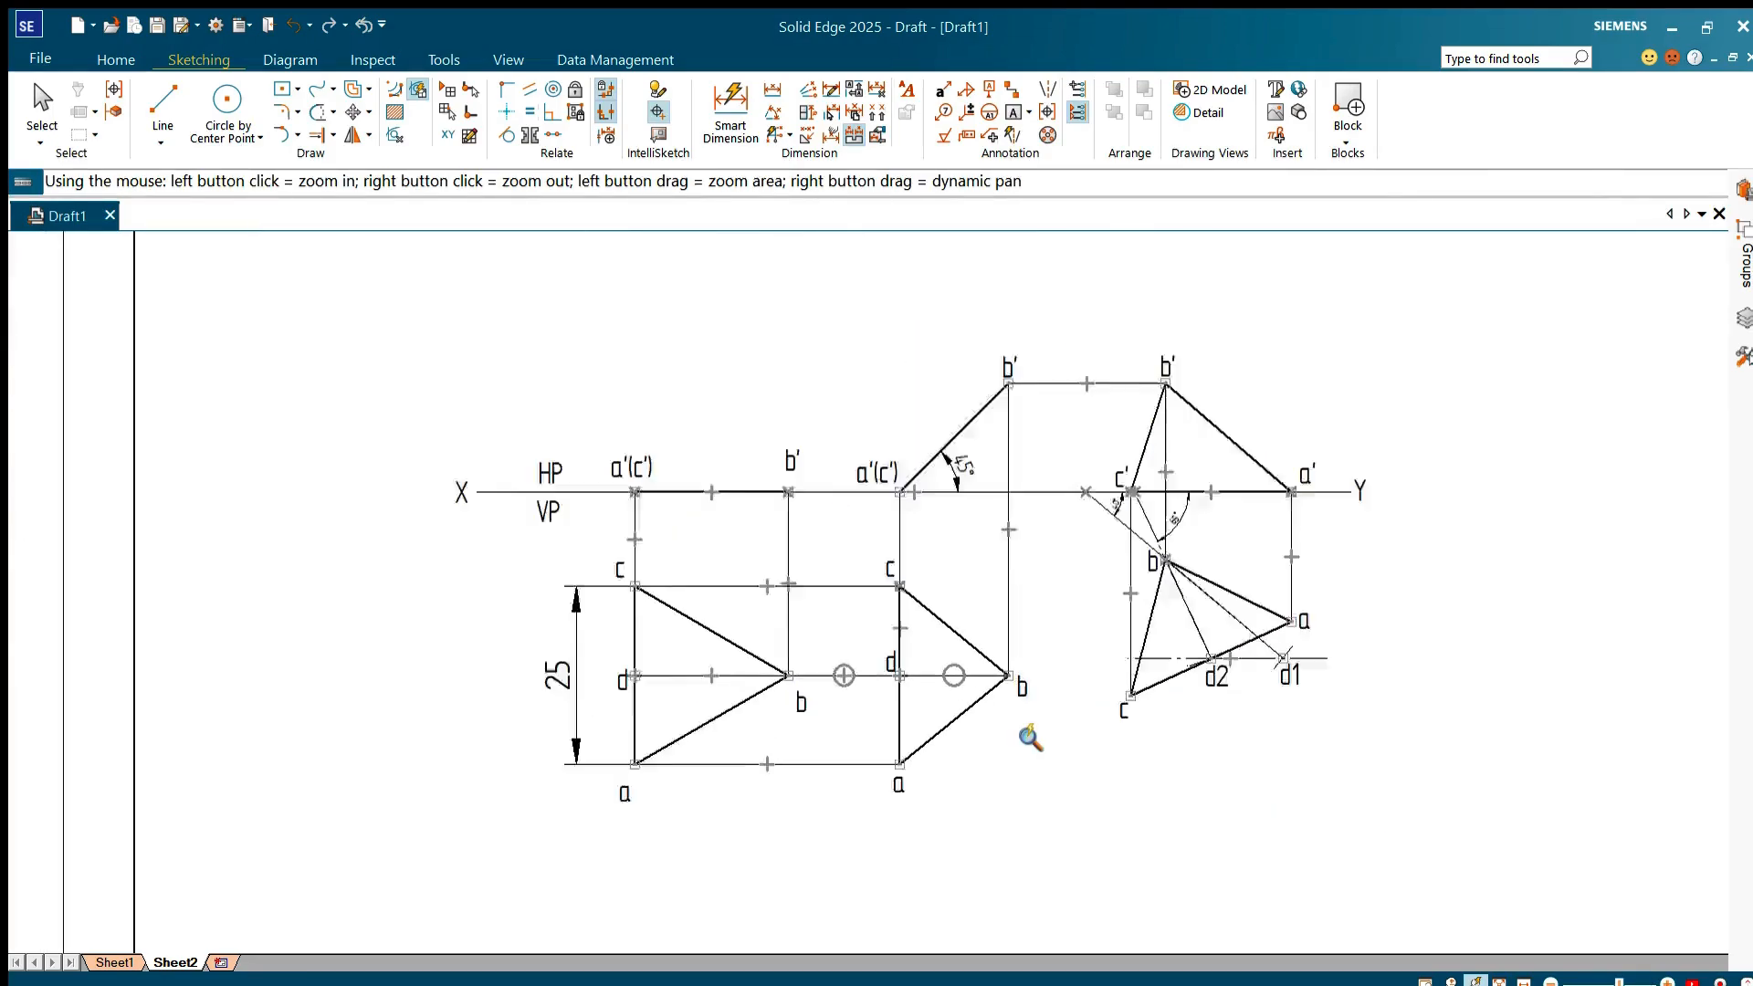
left_click(1030, 738)
left_click(1014, 721)
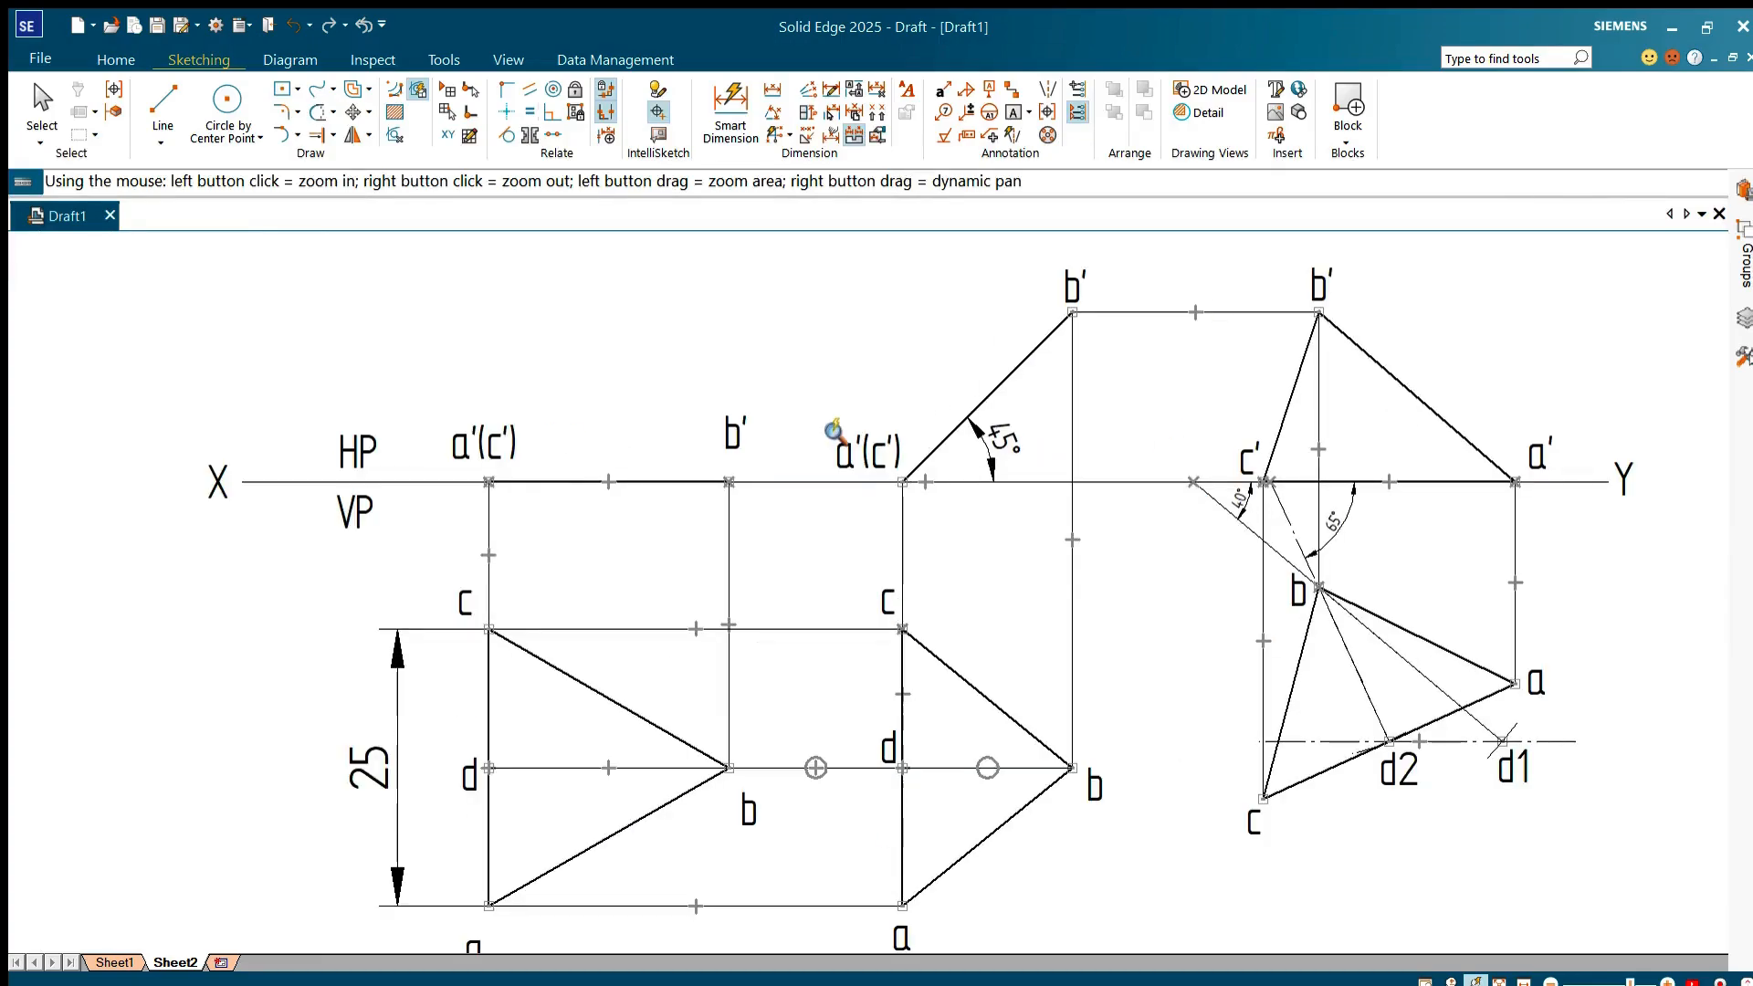
key("Escape")
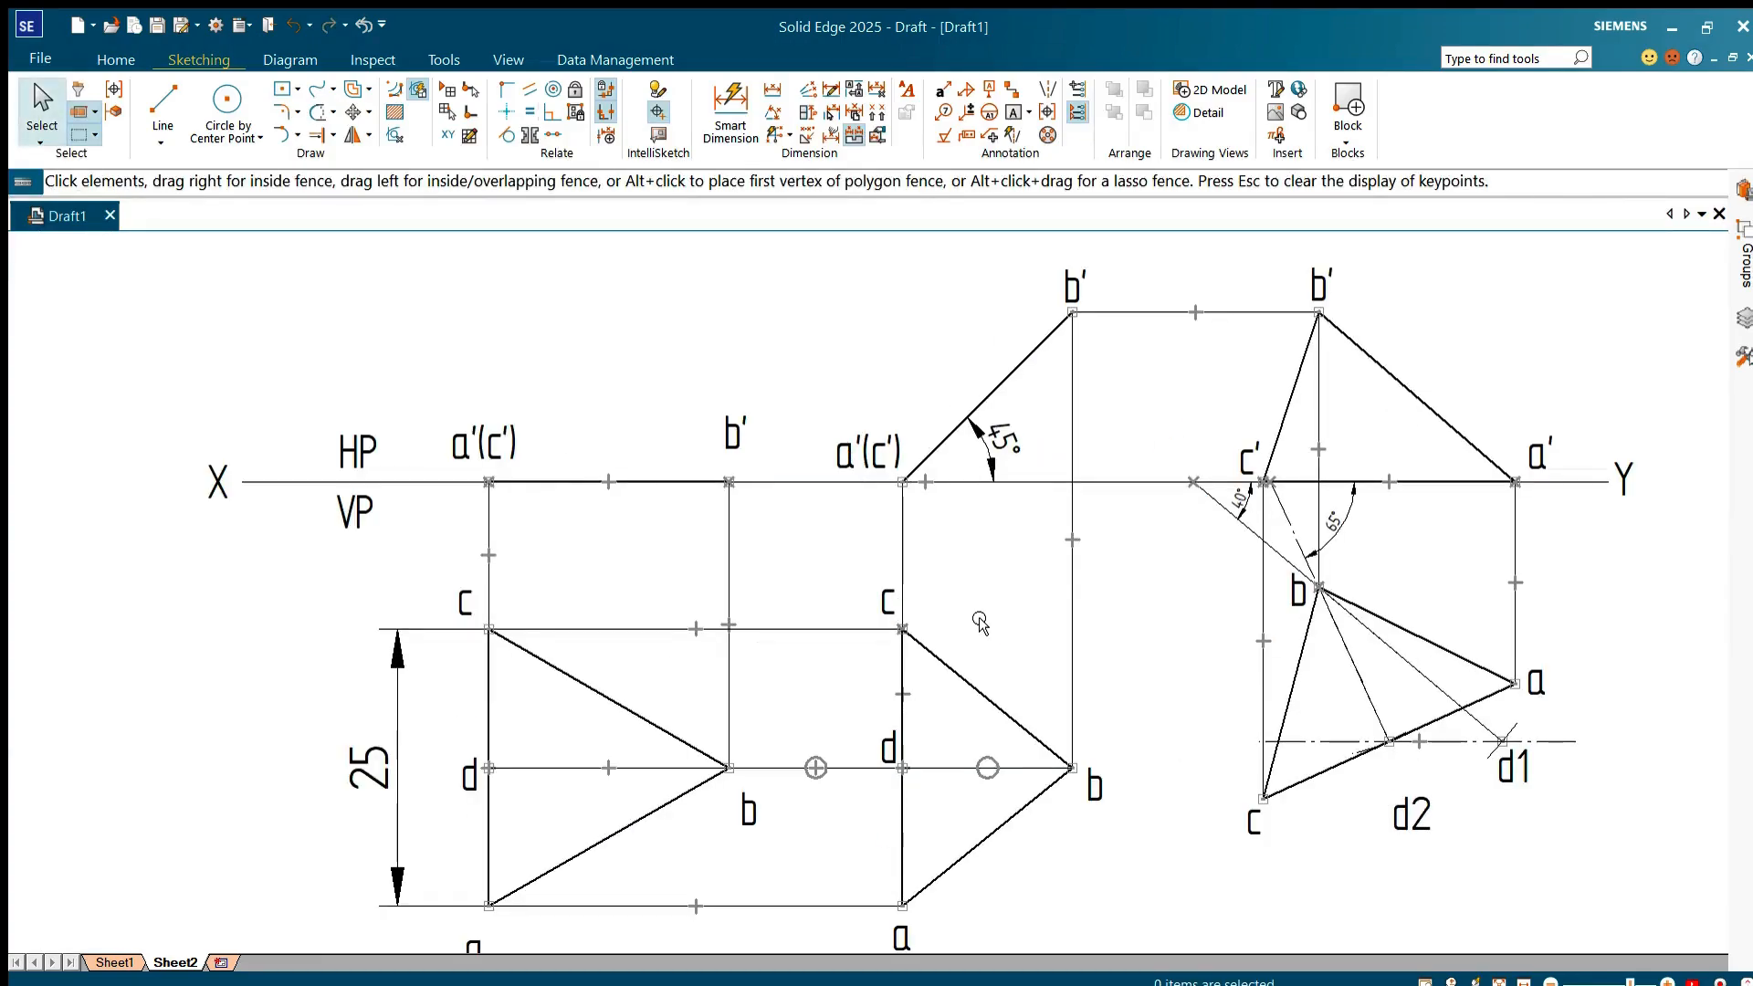
key("ctrl+z")
key("ctrl+z")
key("ctrl+z")
key("ctrl+z")
key("ctrl+z")
key("ctrl+z")
key("ctrl+z")
key("ctrl+z")
key("ctrl+z")
key("ctrl+z")
key("ctrl+z")
key("ctrl+z")
key("ctrl+z")
key("ctrl+z")
key("ctrl+z")
key("ctrl+z")
key("ctrl+z")
key("ctrl+z")
key("ctrl+z")
key("ctrl+z")
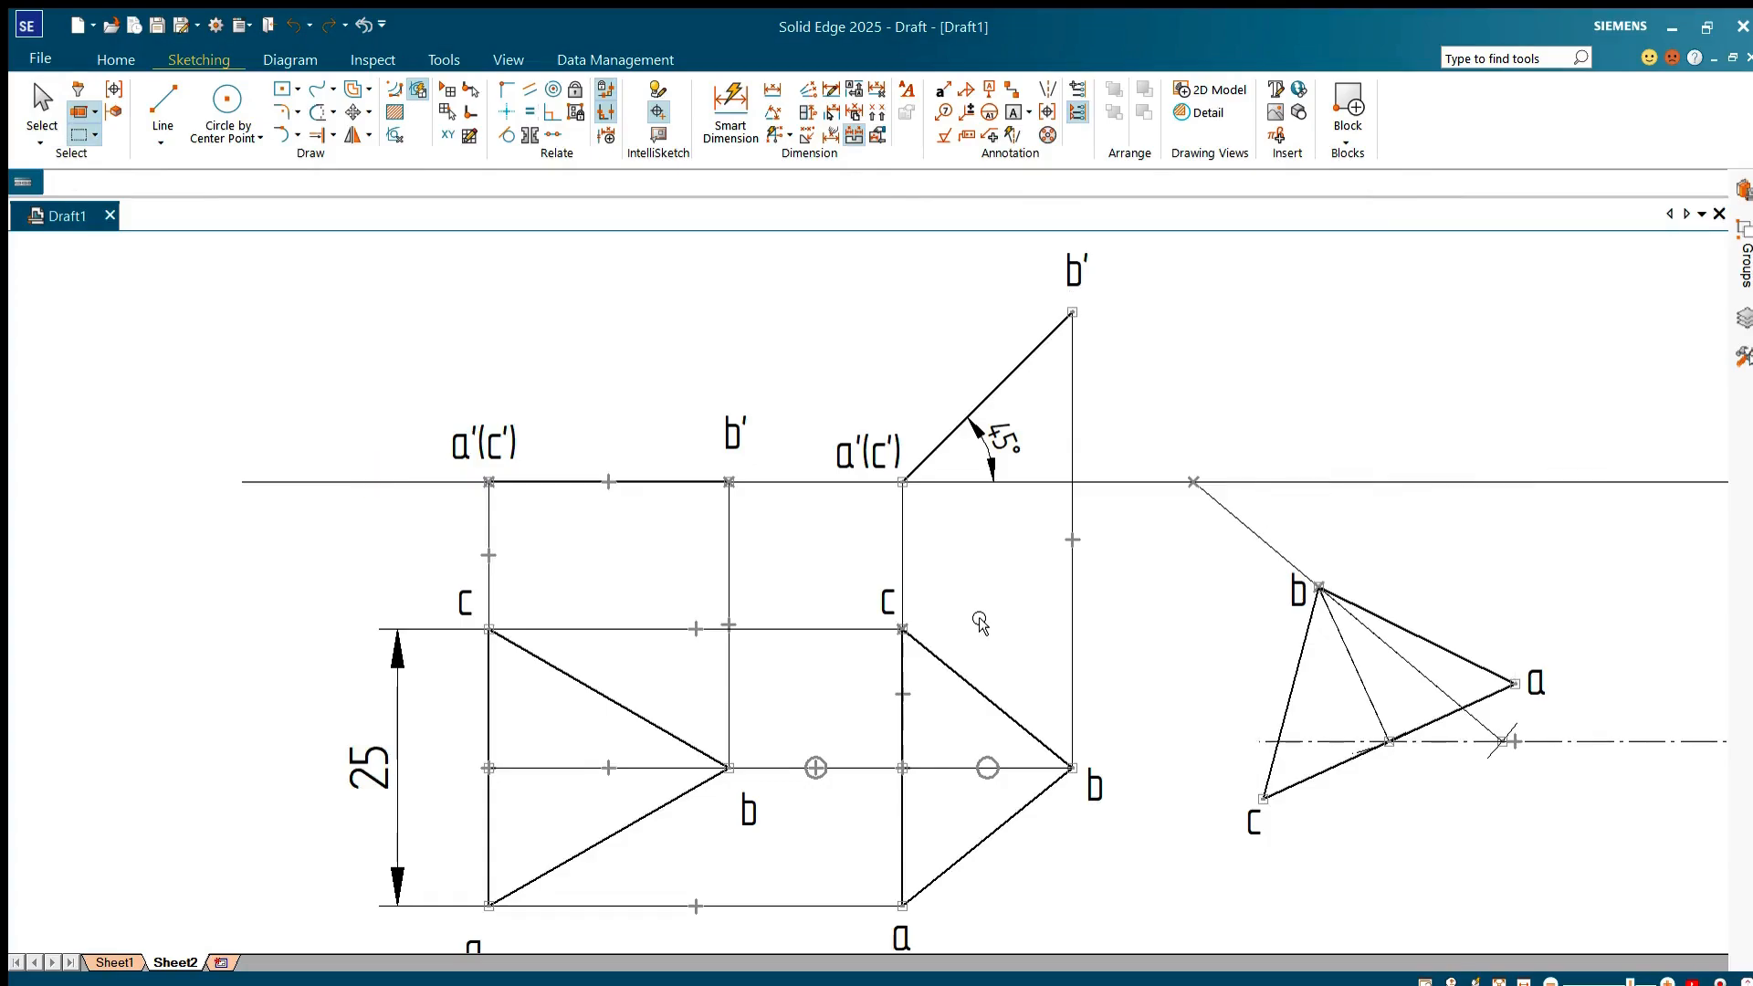
key("ctrl+z")
key("ctrl+z")
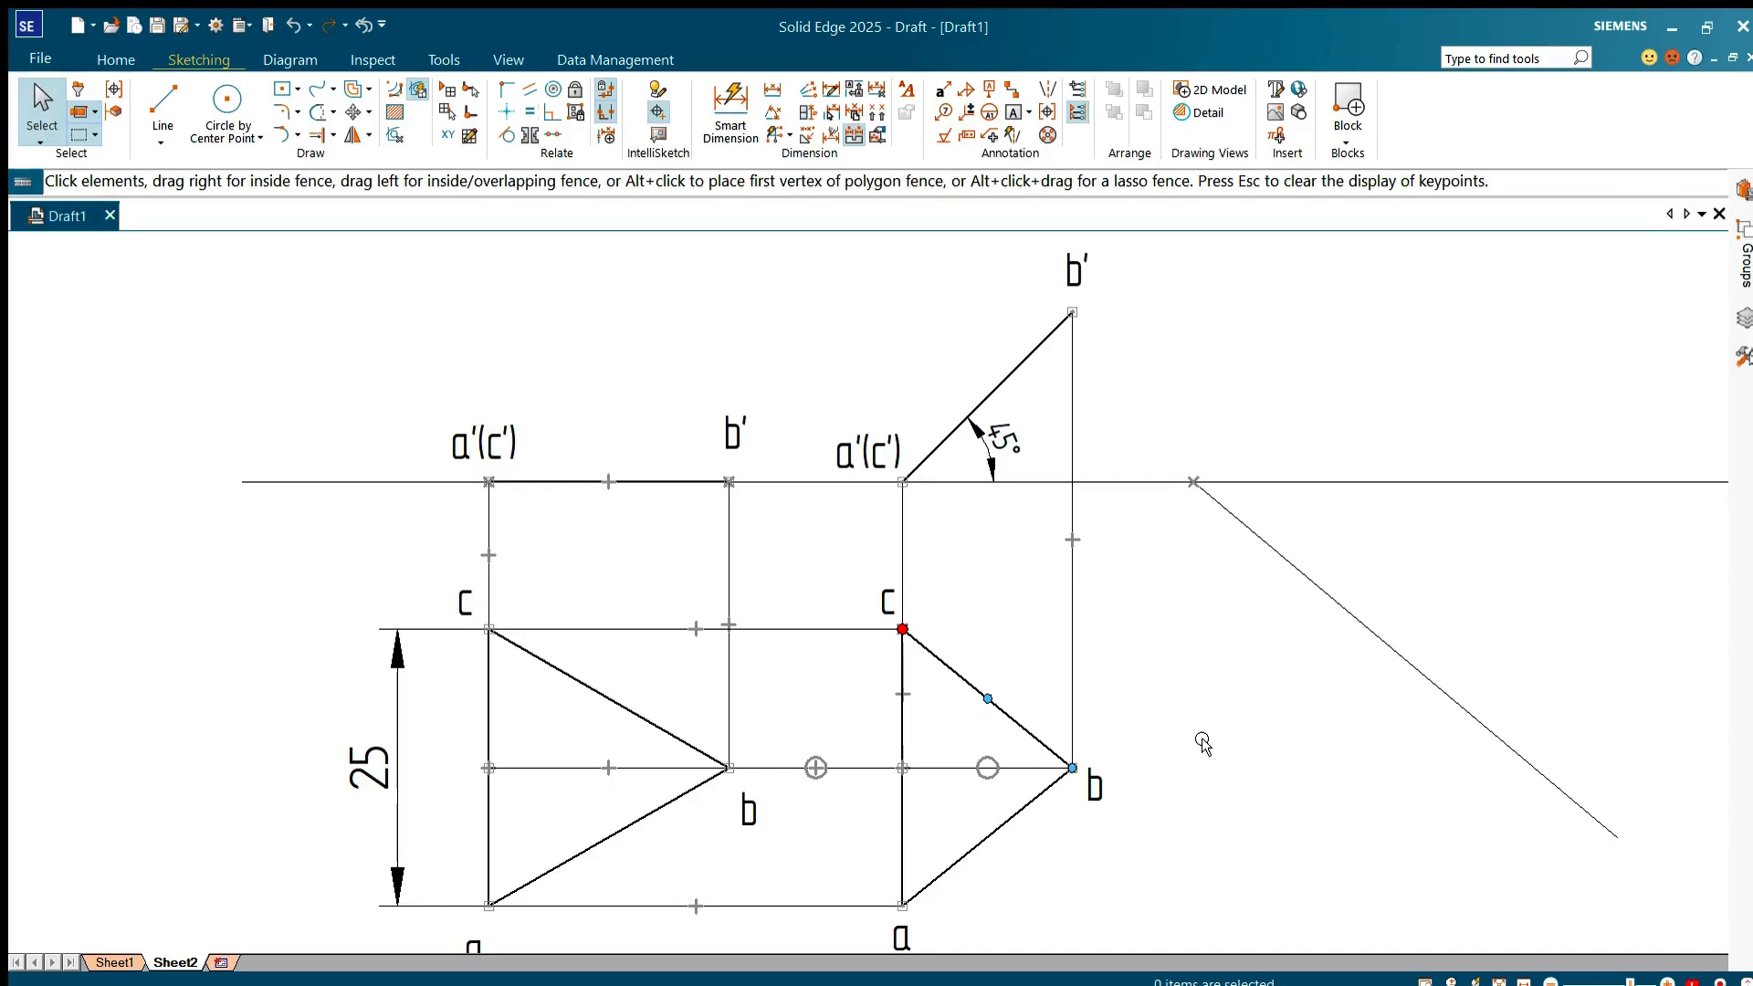
key("Escape")
left_click(324, 26)
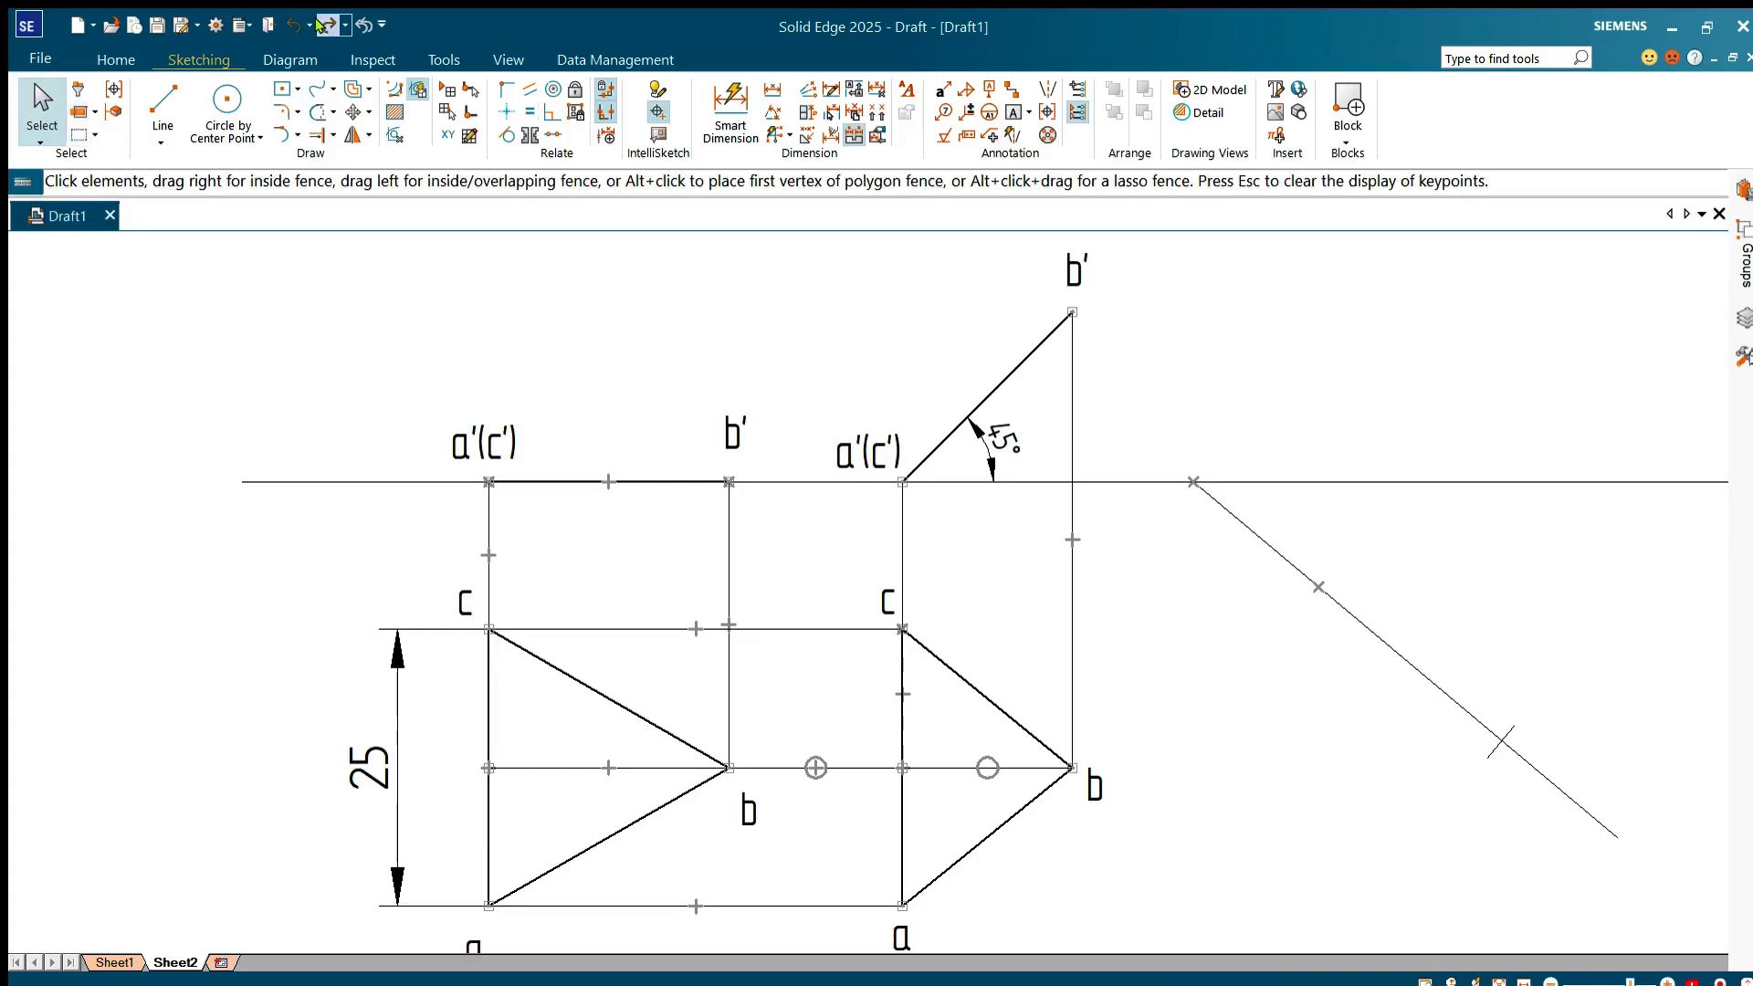
left_click(324, 26)
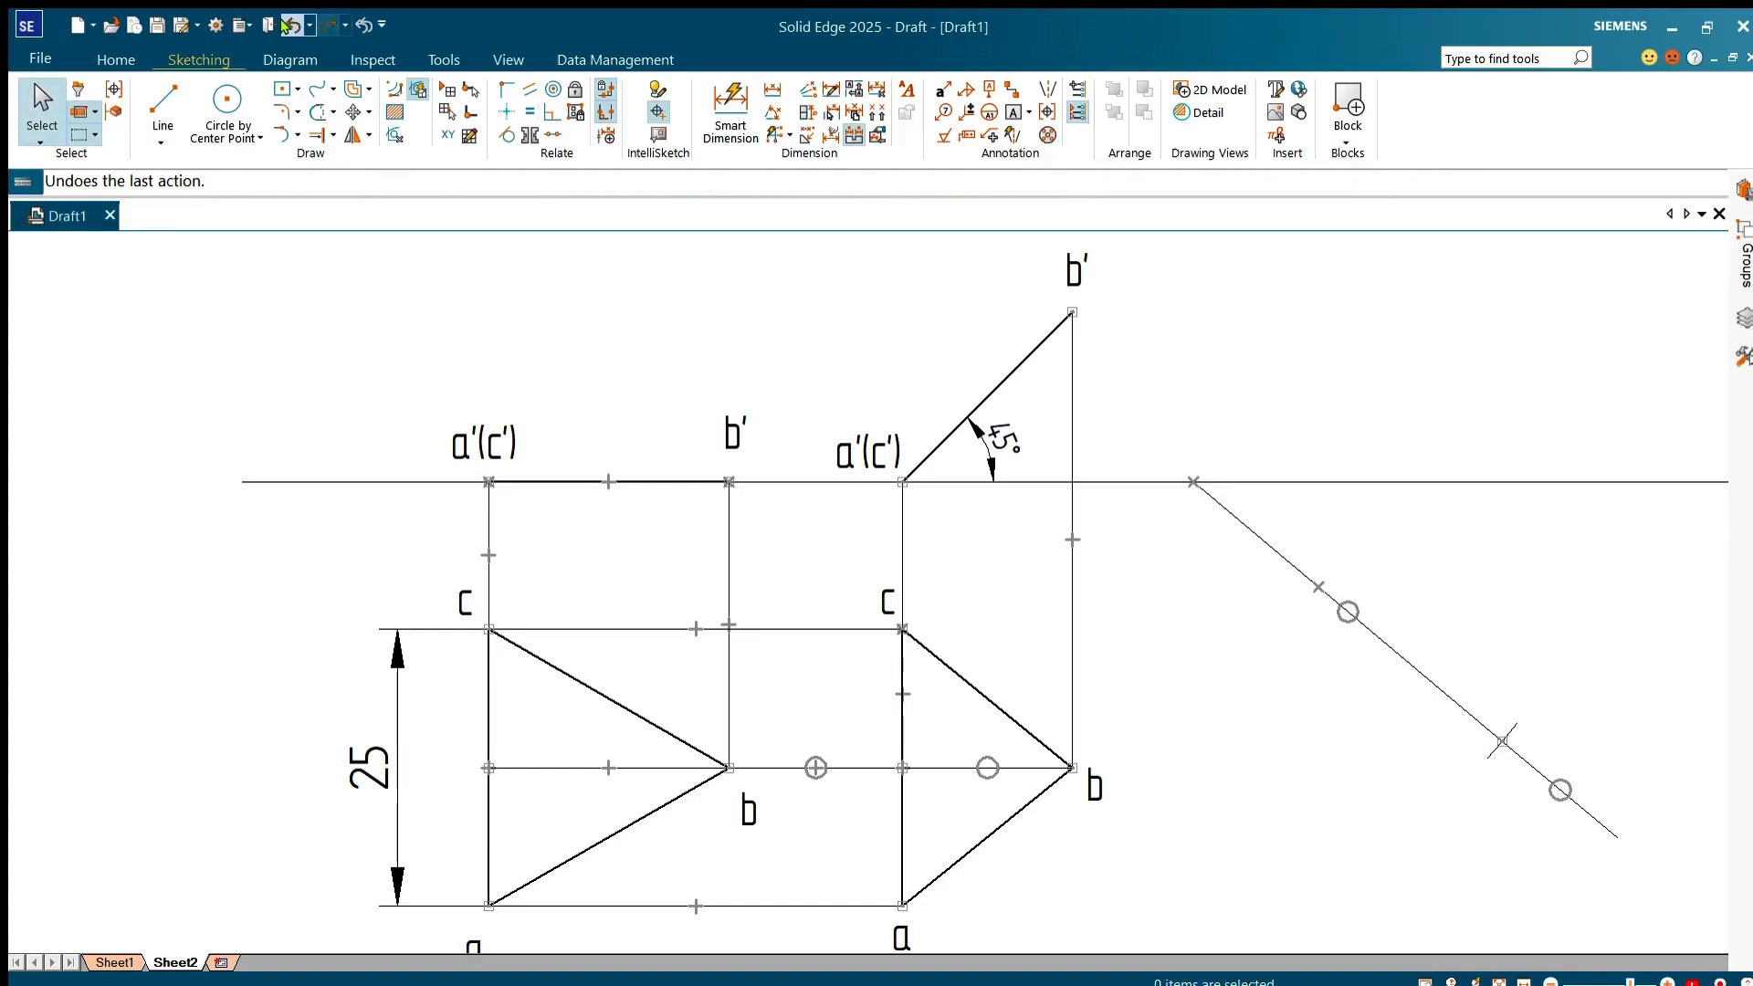
left_click(291, 26)
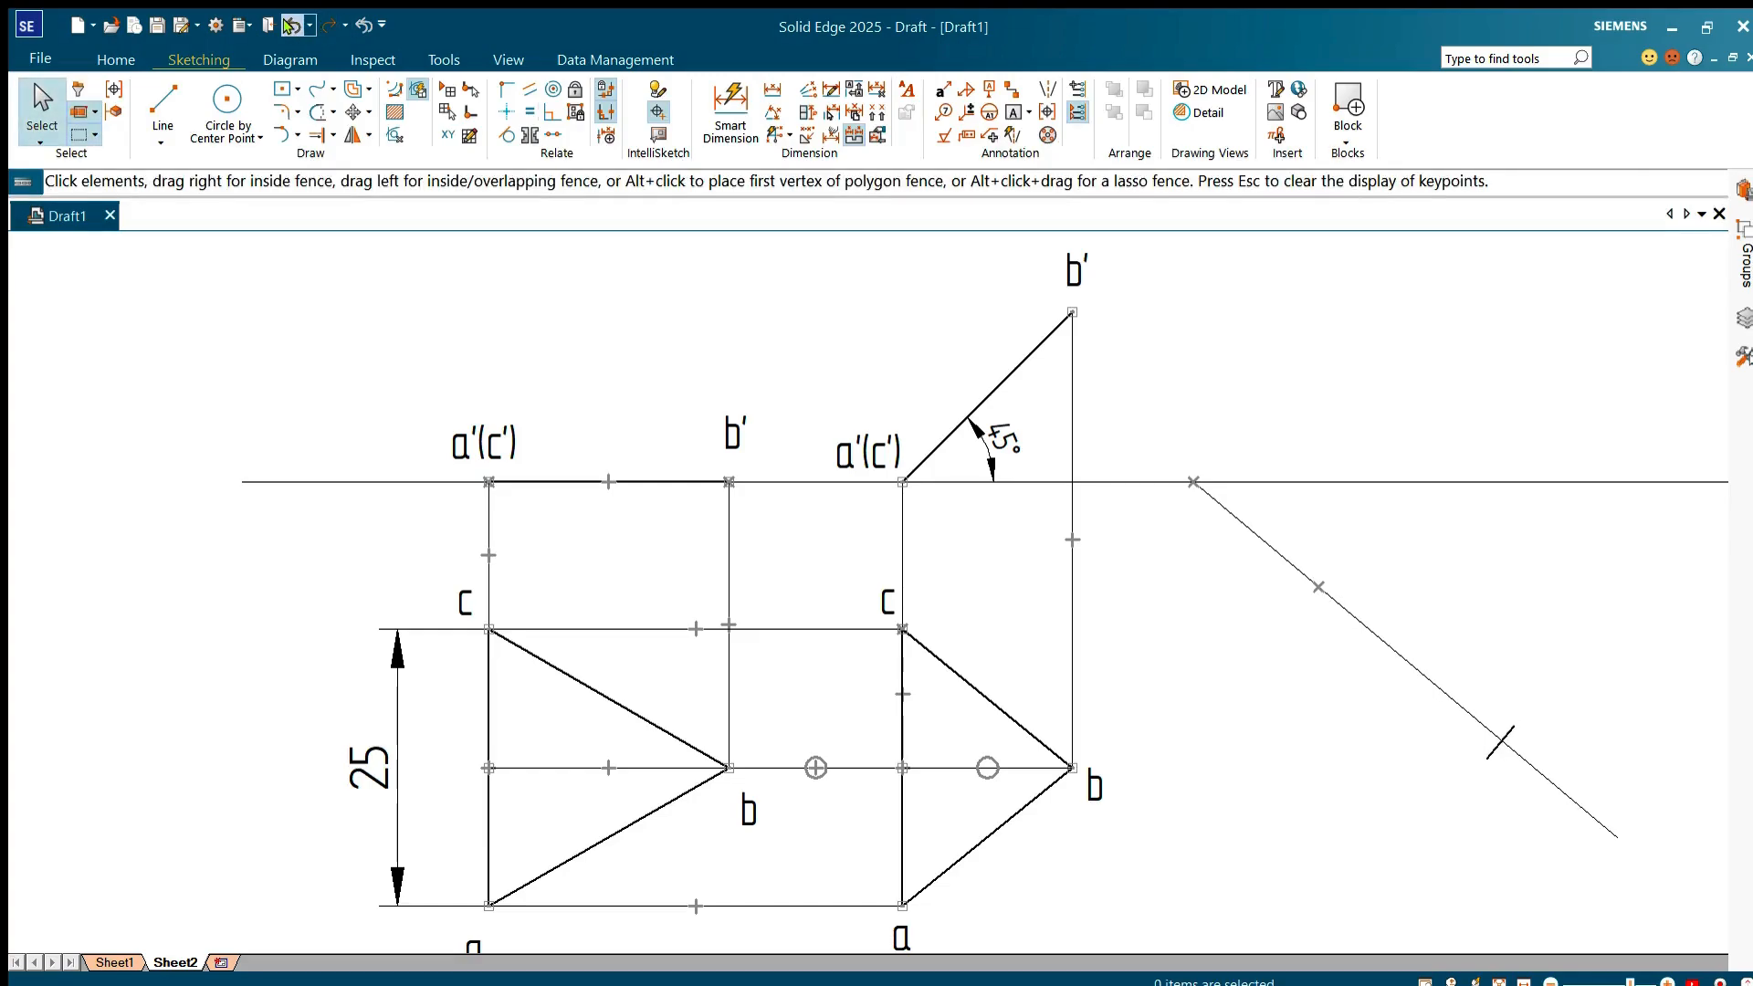
left_click(290, 26)
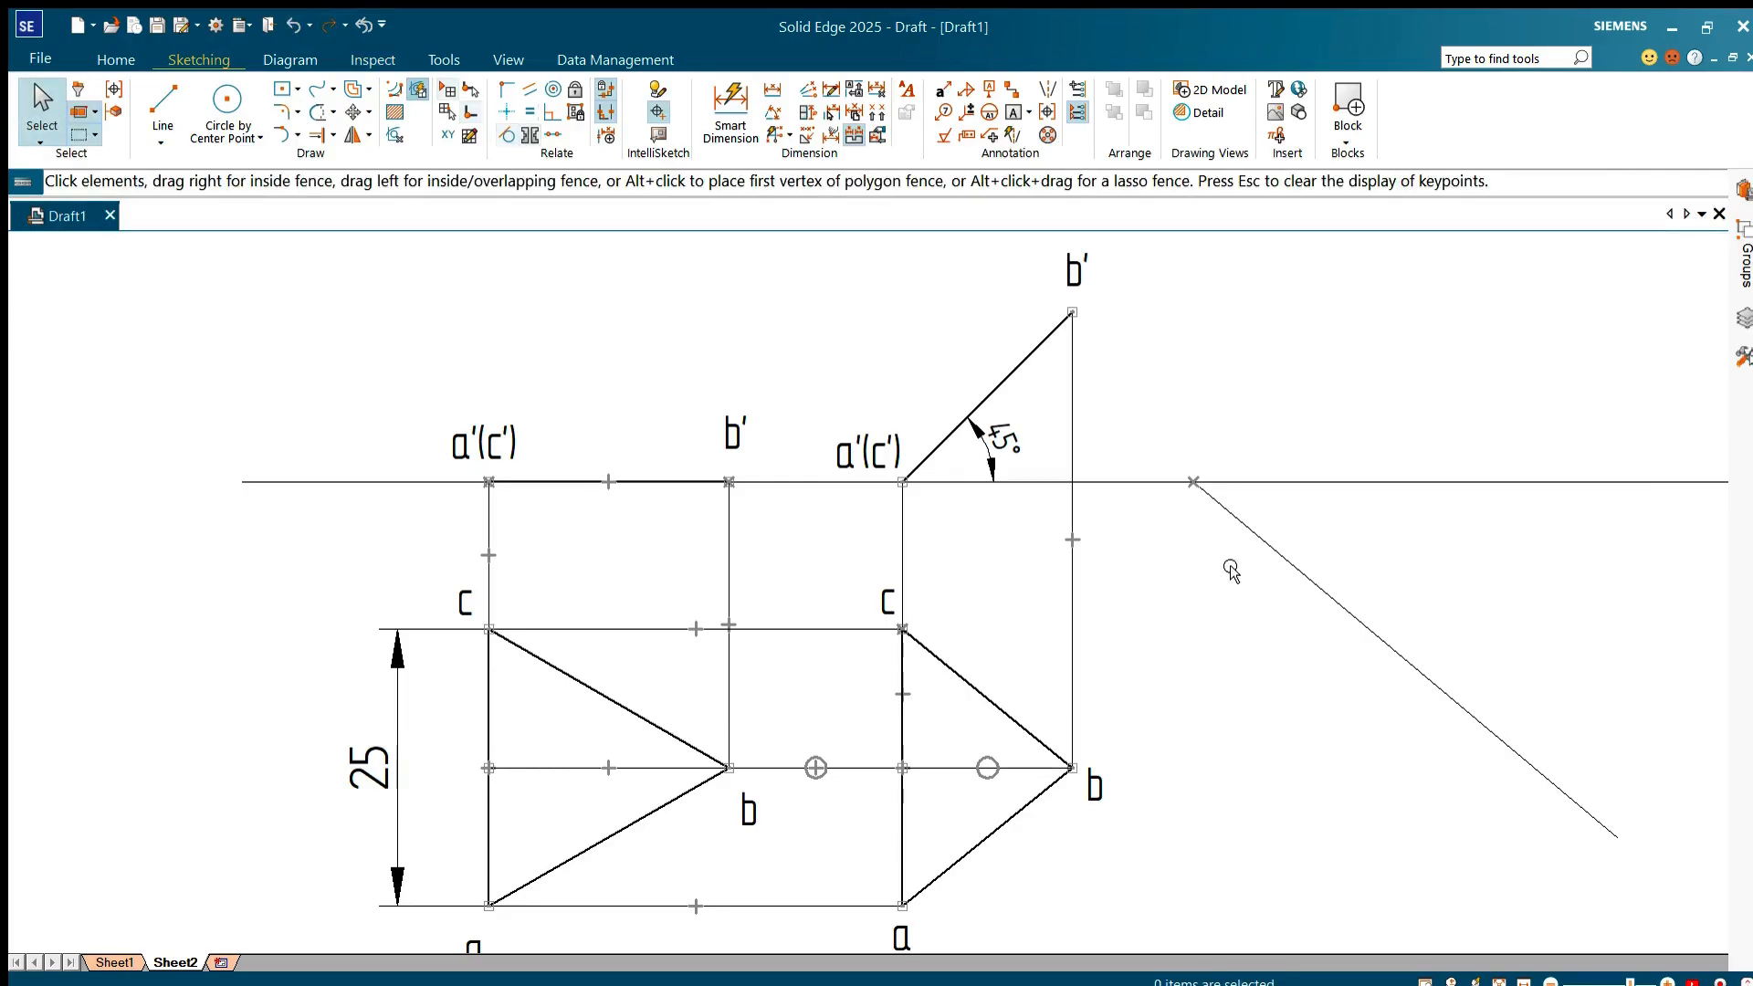
- Redo the arc marking the first triangle's median length on the 40° line, and the trimming of the line at that arc
left_click(1263, 548)
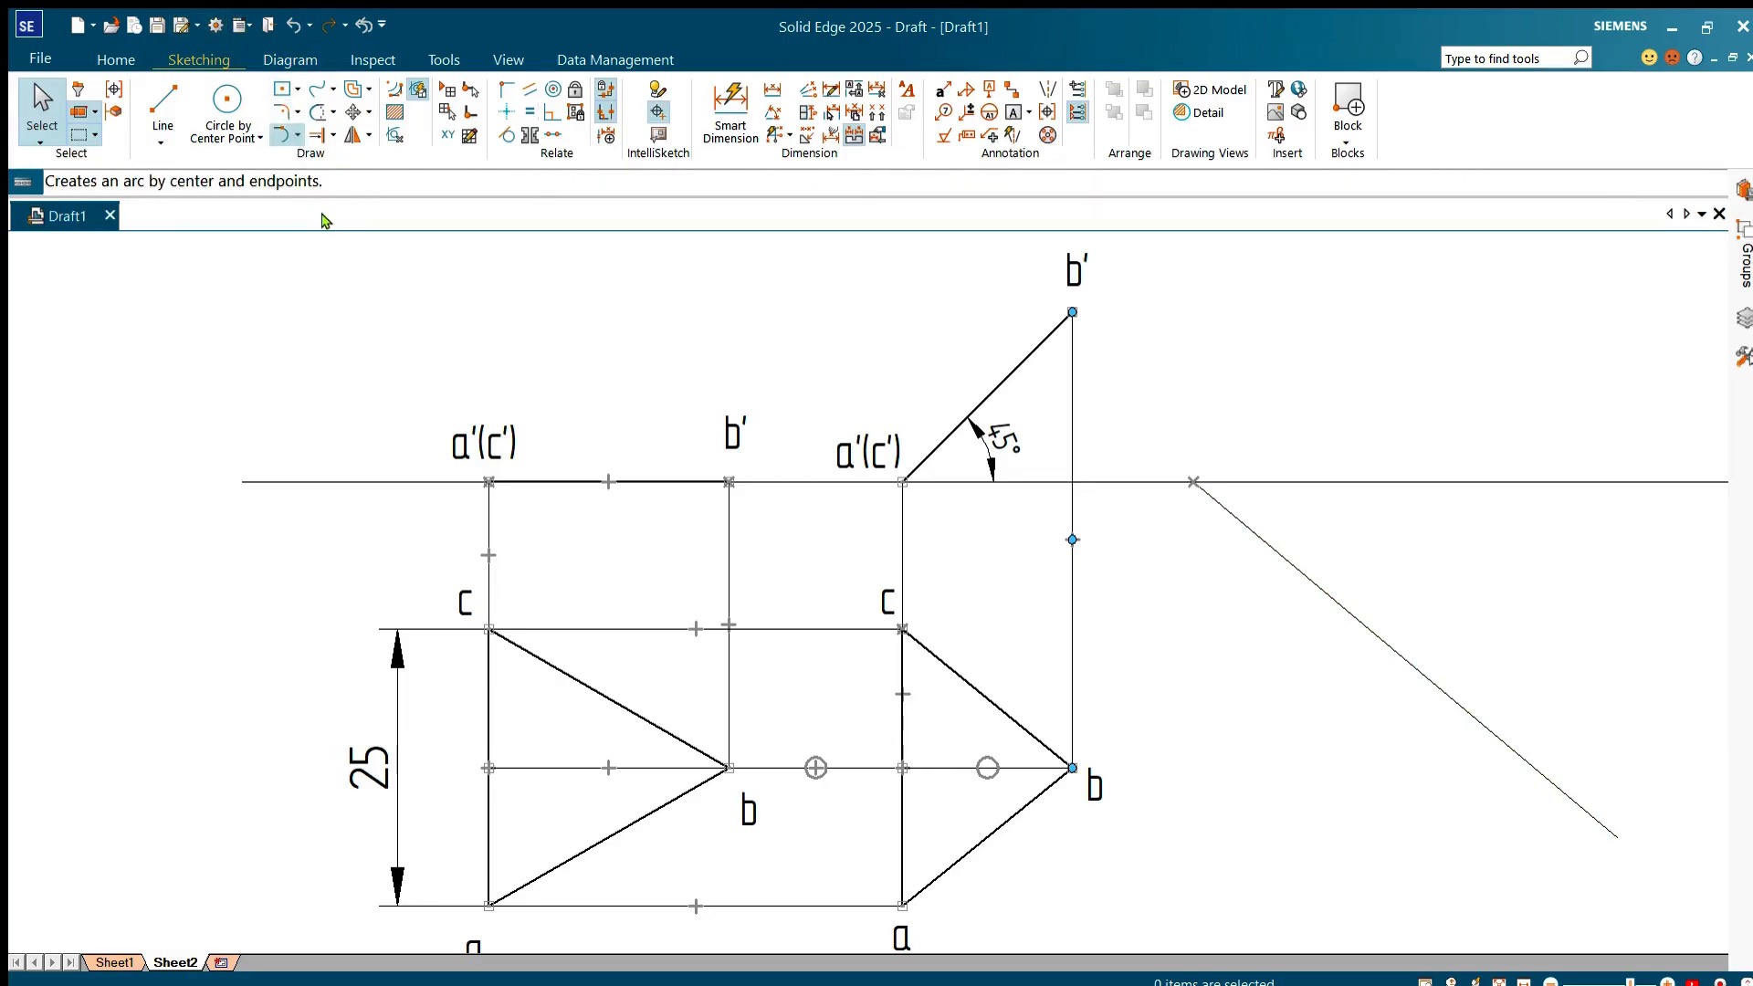
left_click(566, 768)
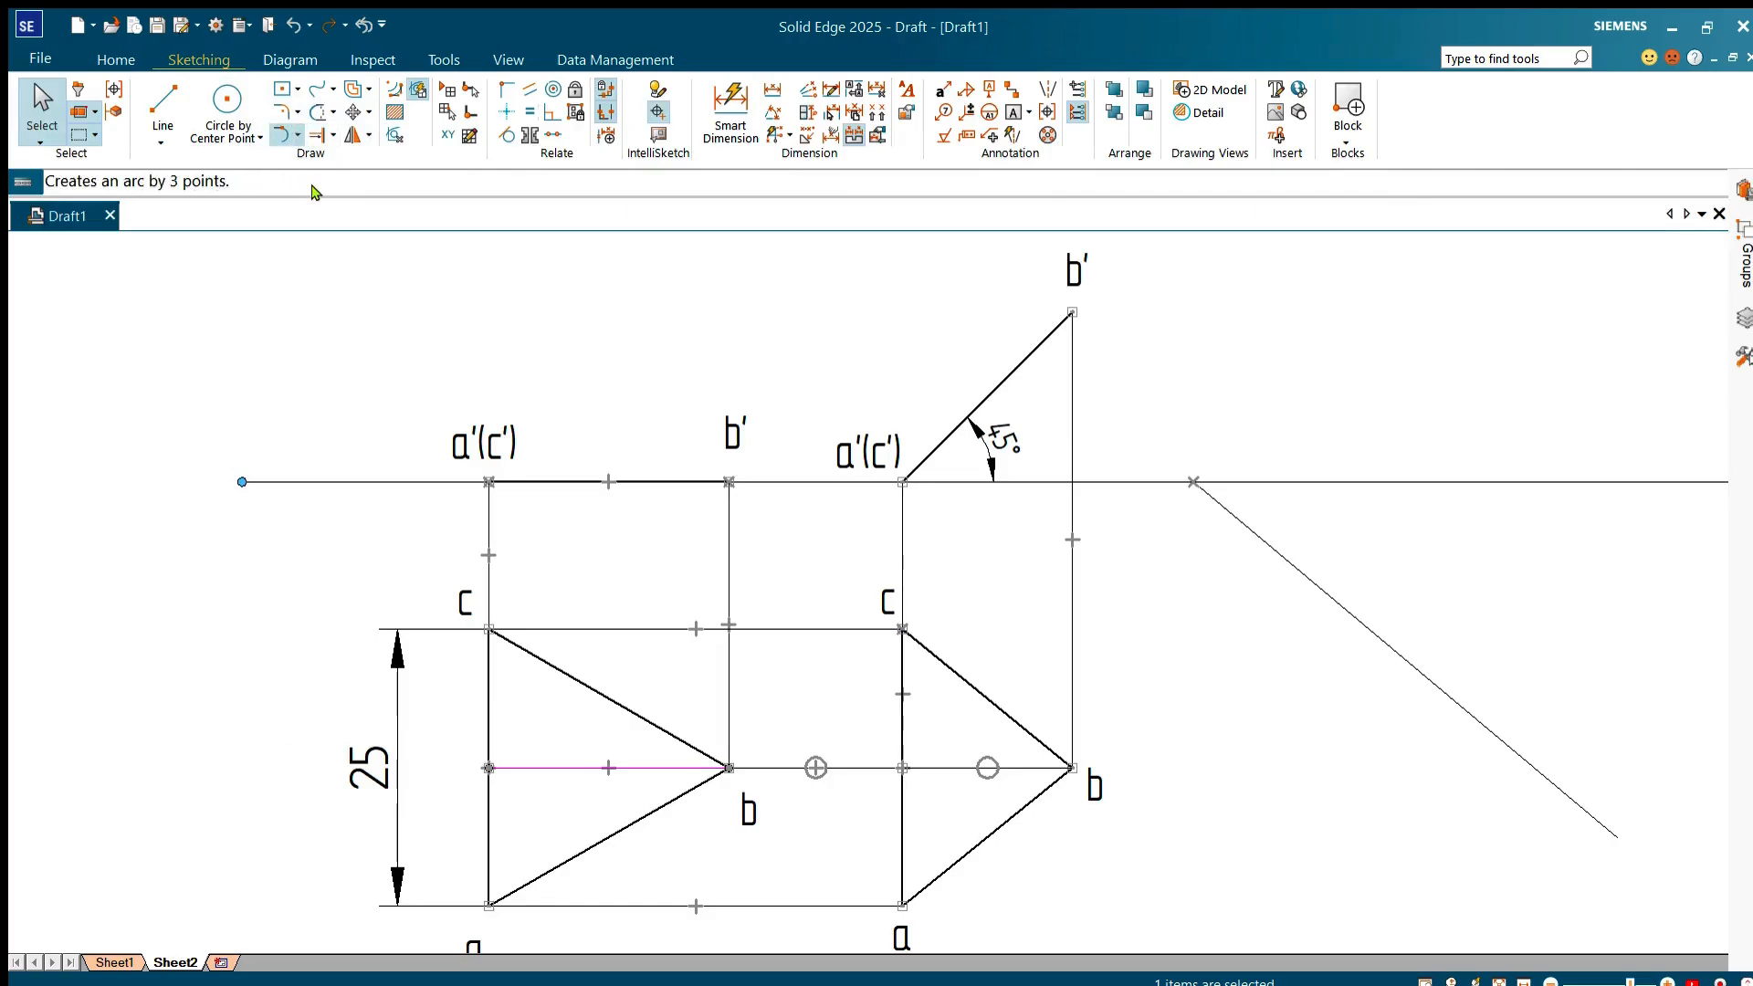
left_click(1351, 607)
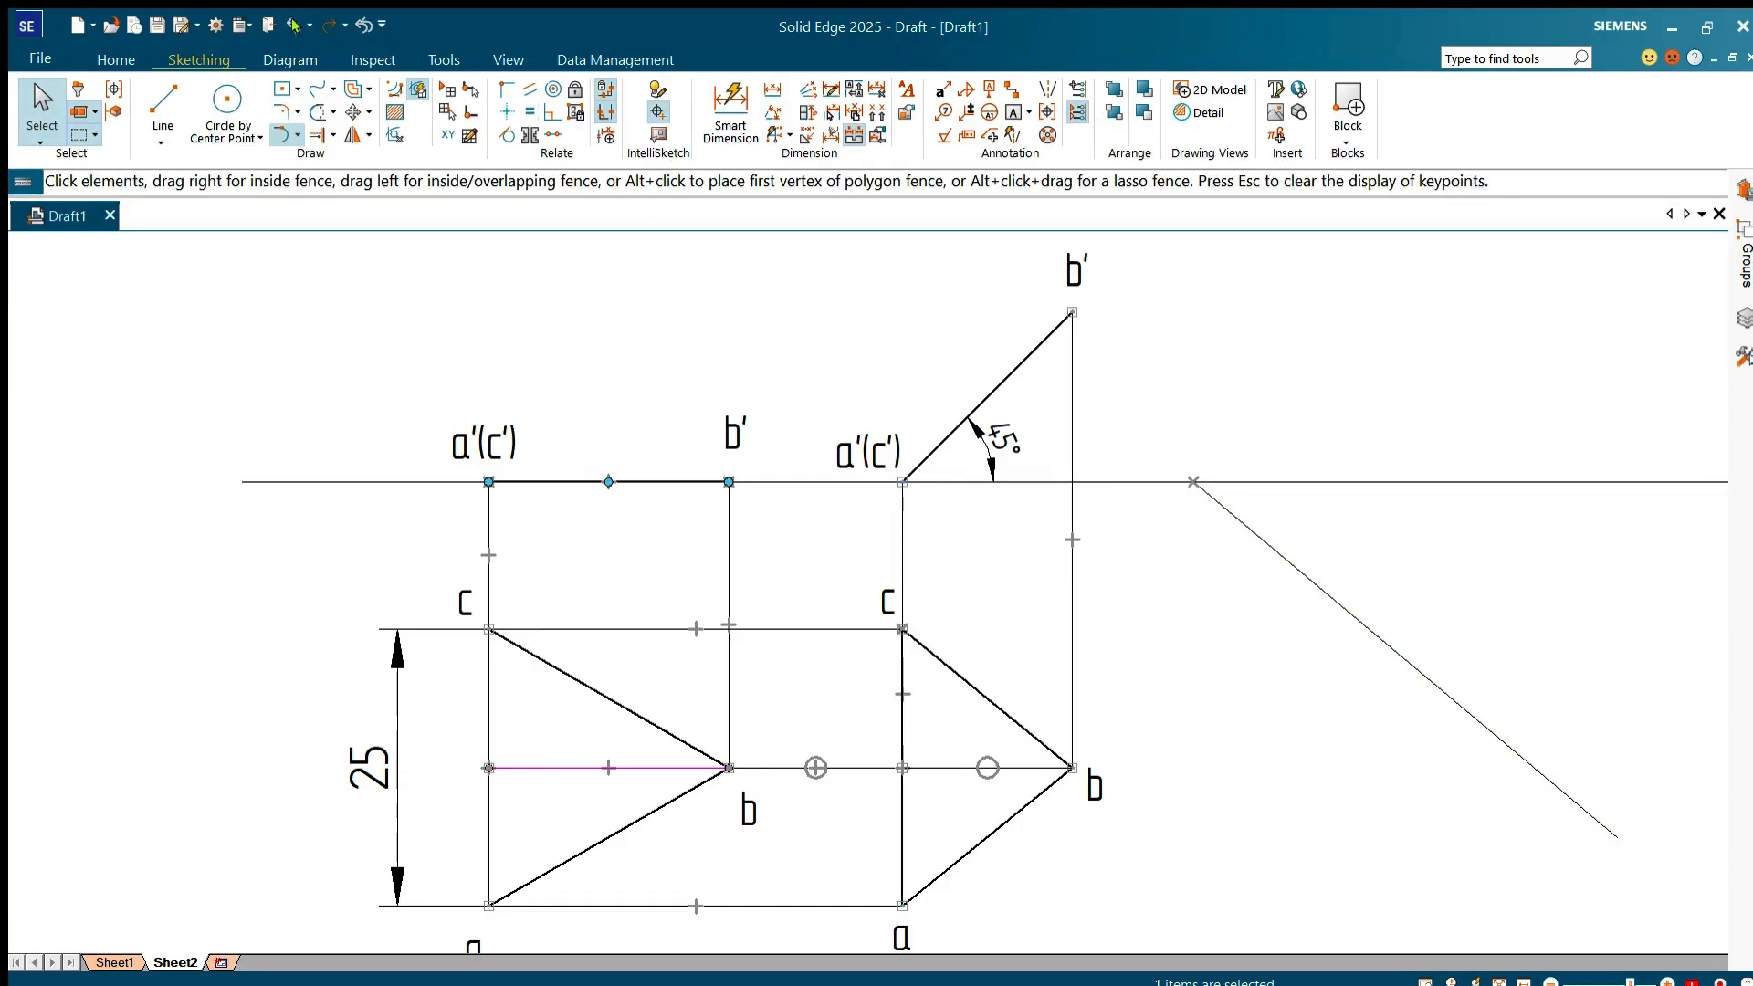
left_click(327, 24)
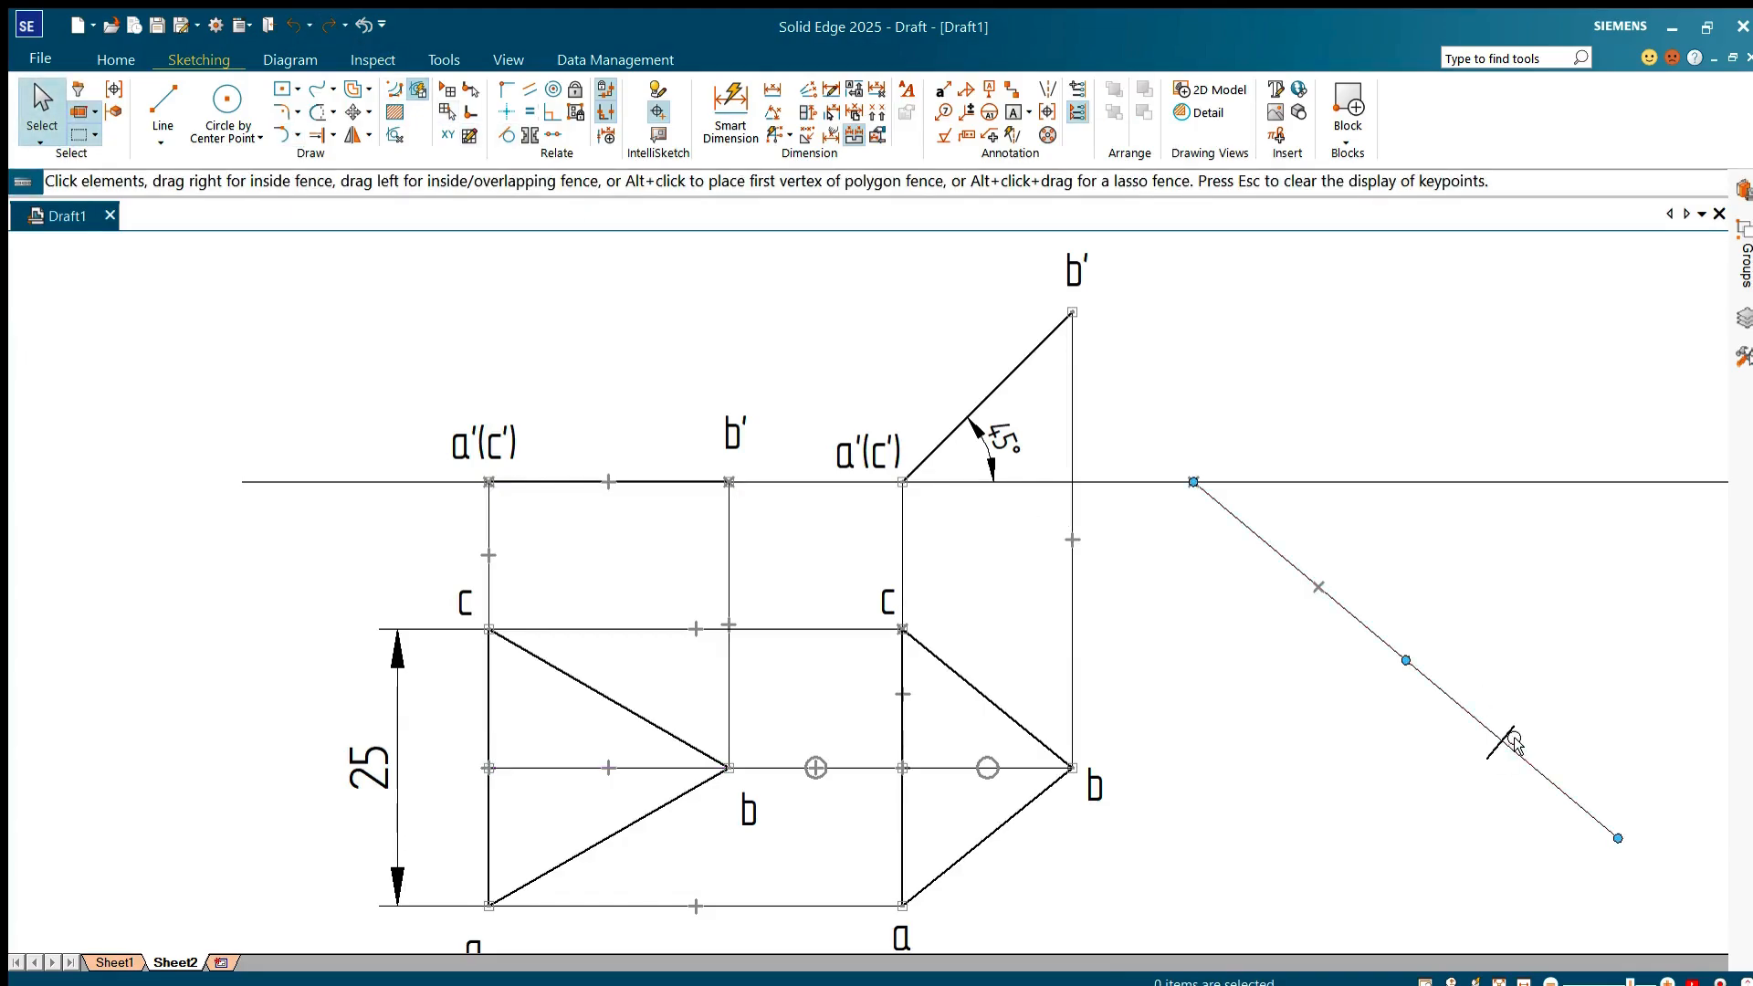
left_click(329, 29)
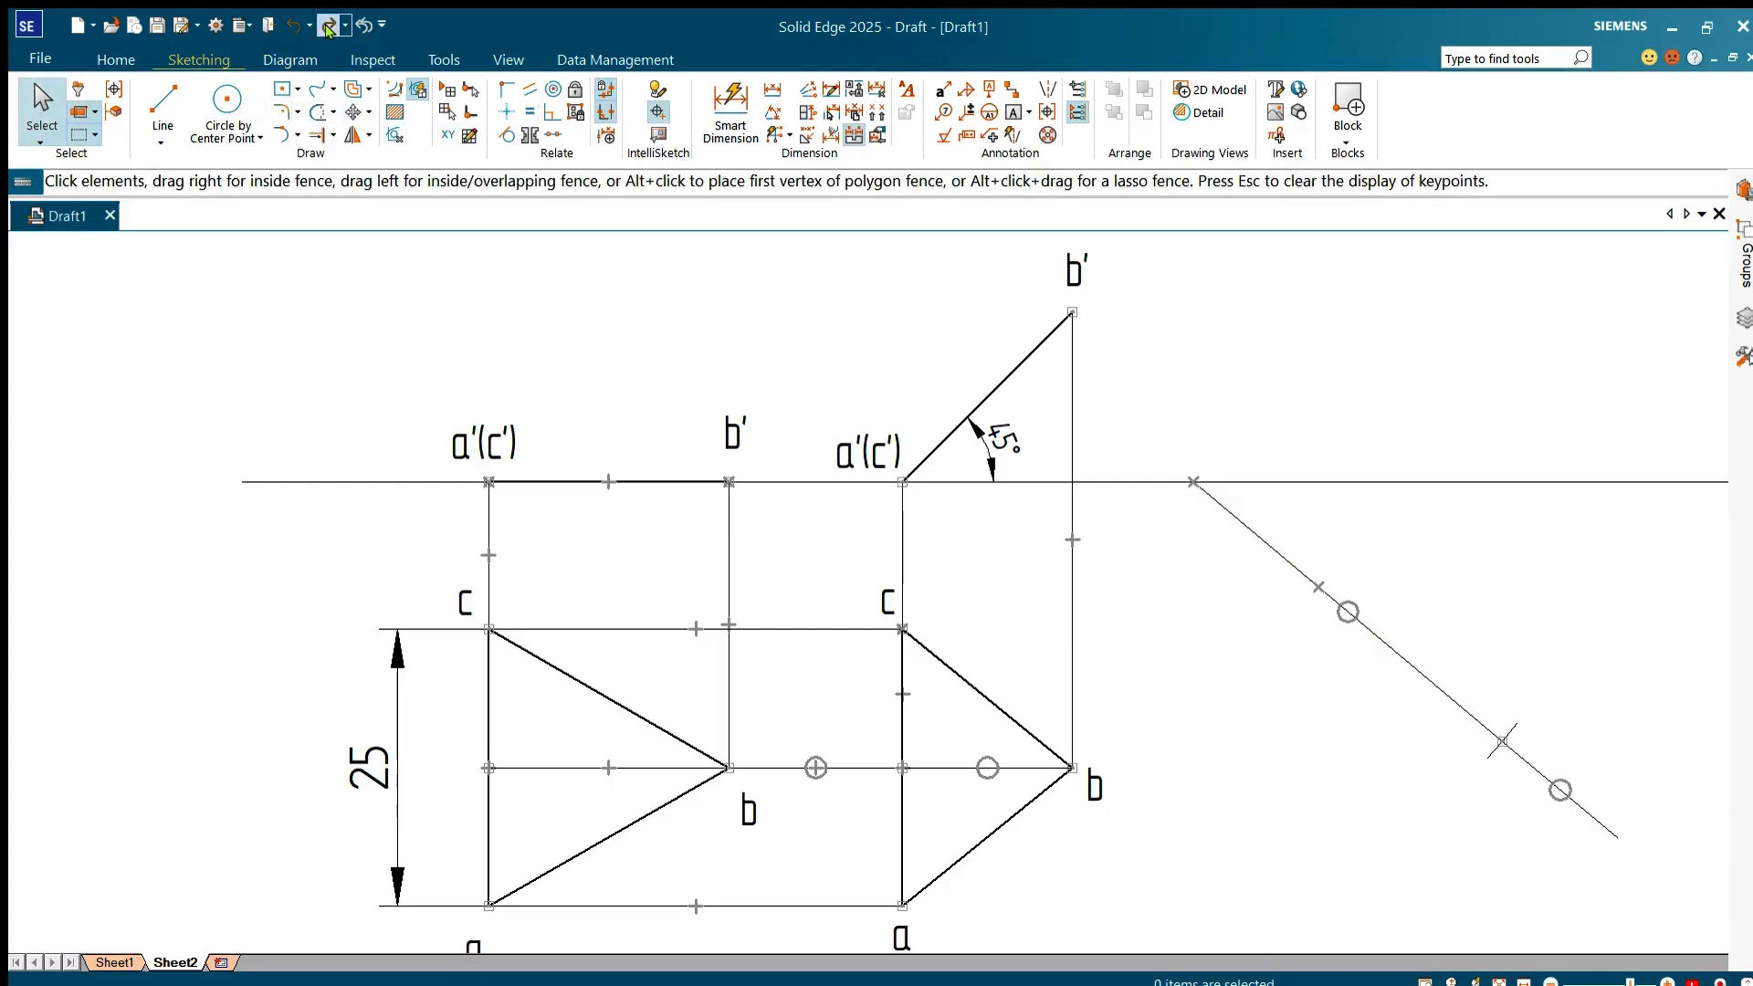
left_click(328, 28)
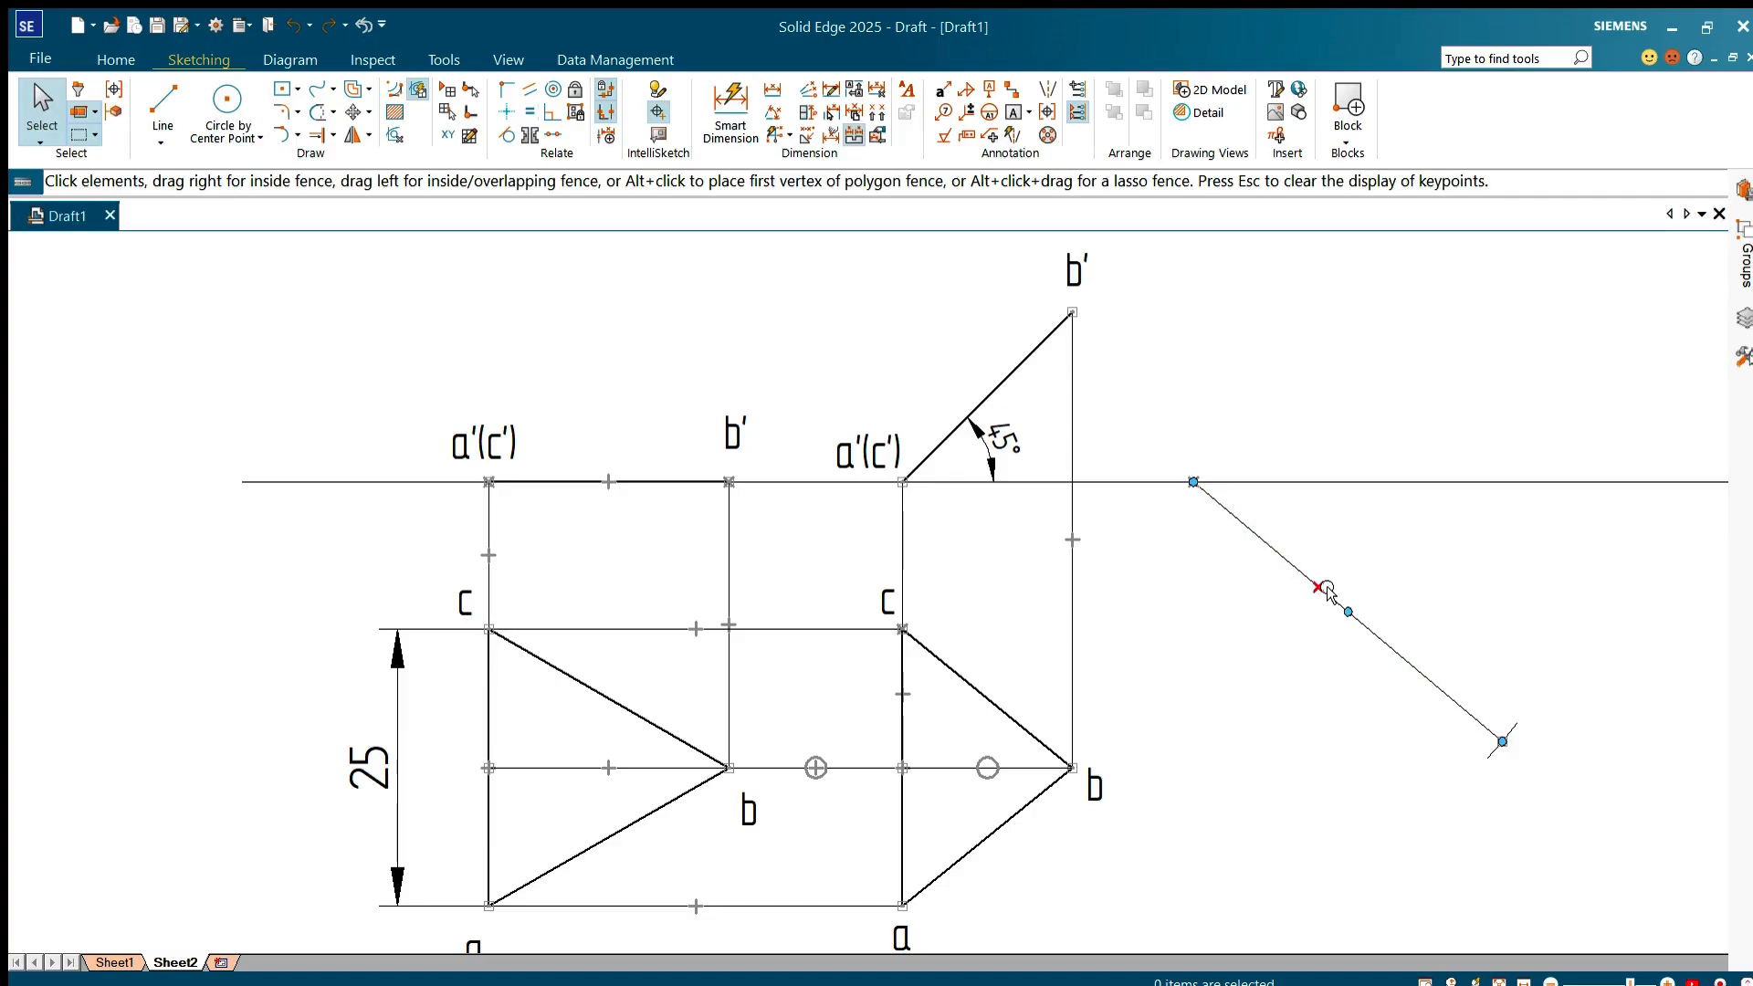
- Redo the horizontal locus line through the 40° line's lower end, plus the arc and centre line that locate the rotated median on it
left_click(332, 24)
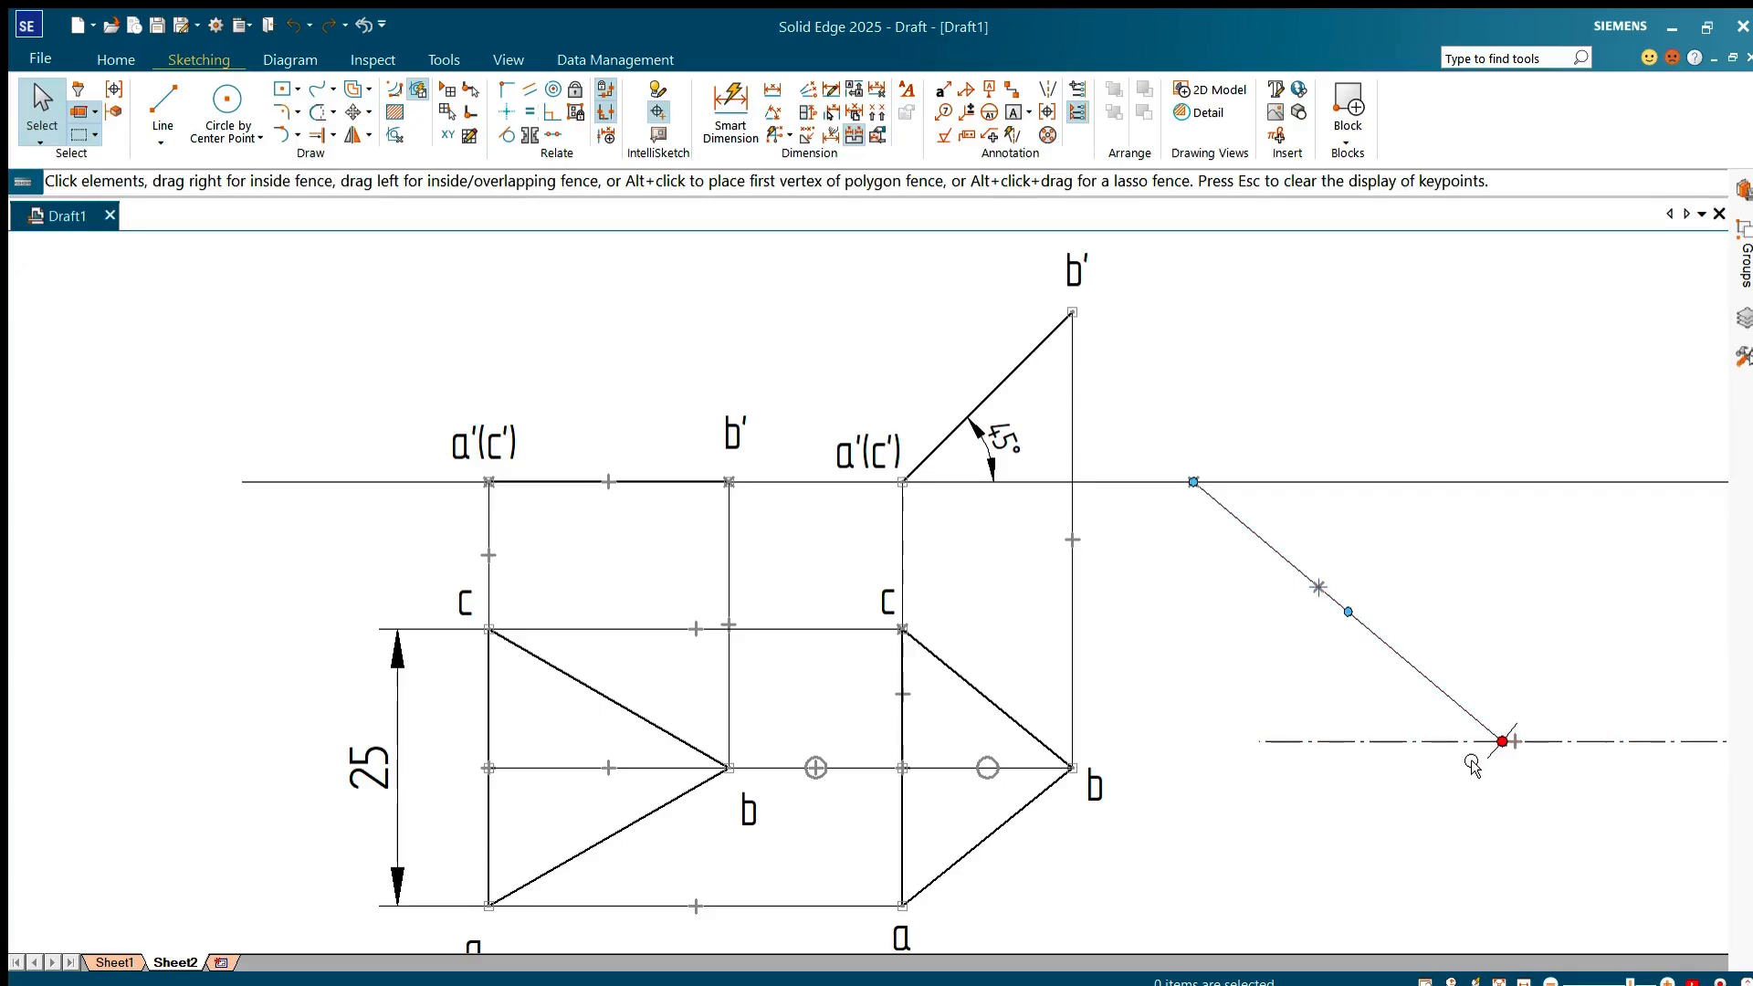
left_click(1032, 765)
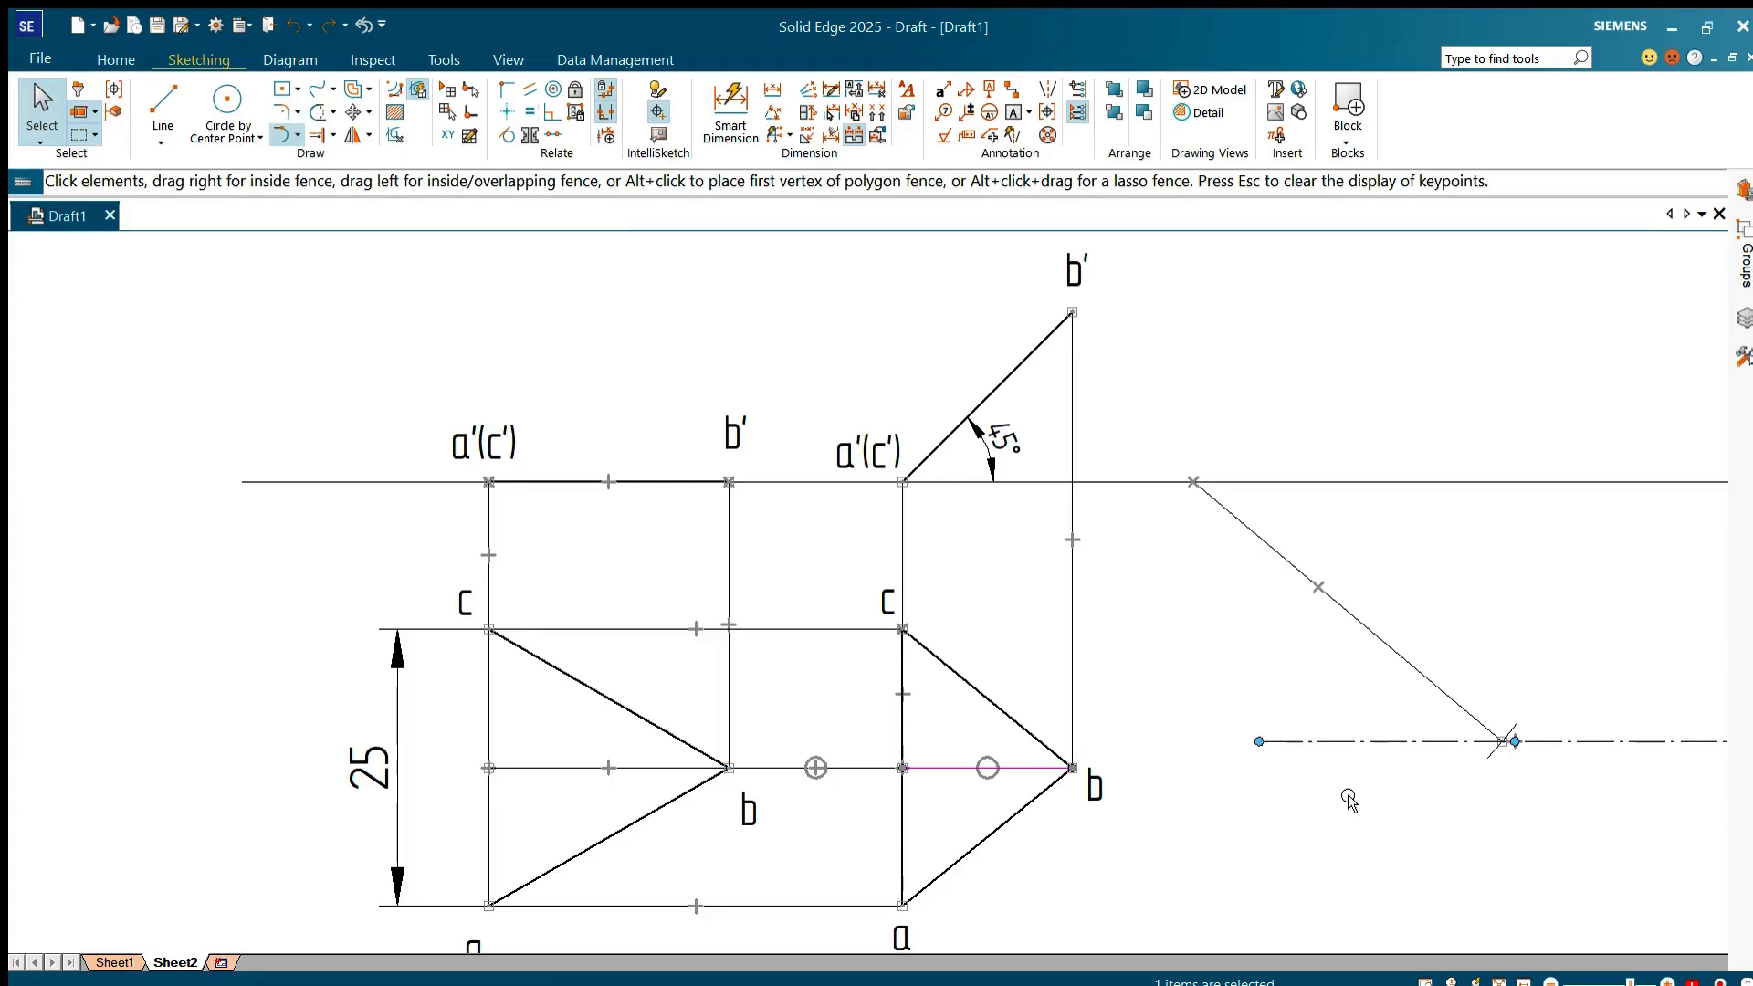
left_click(321, 27)
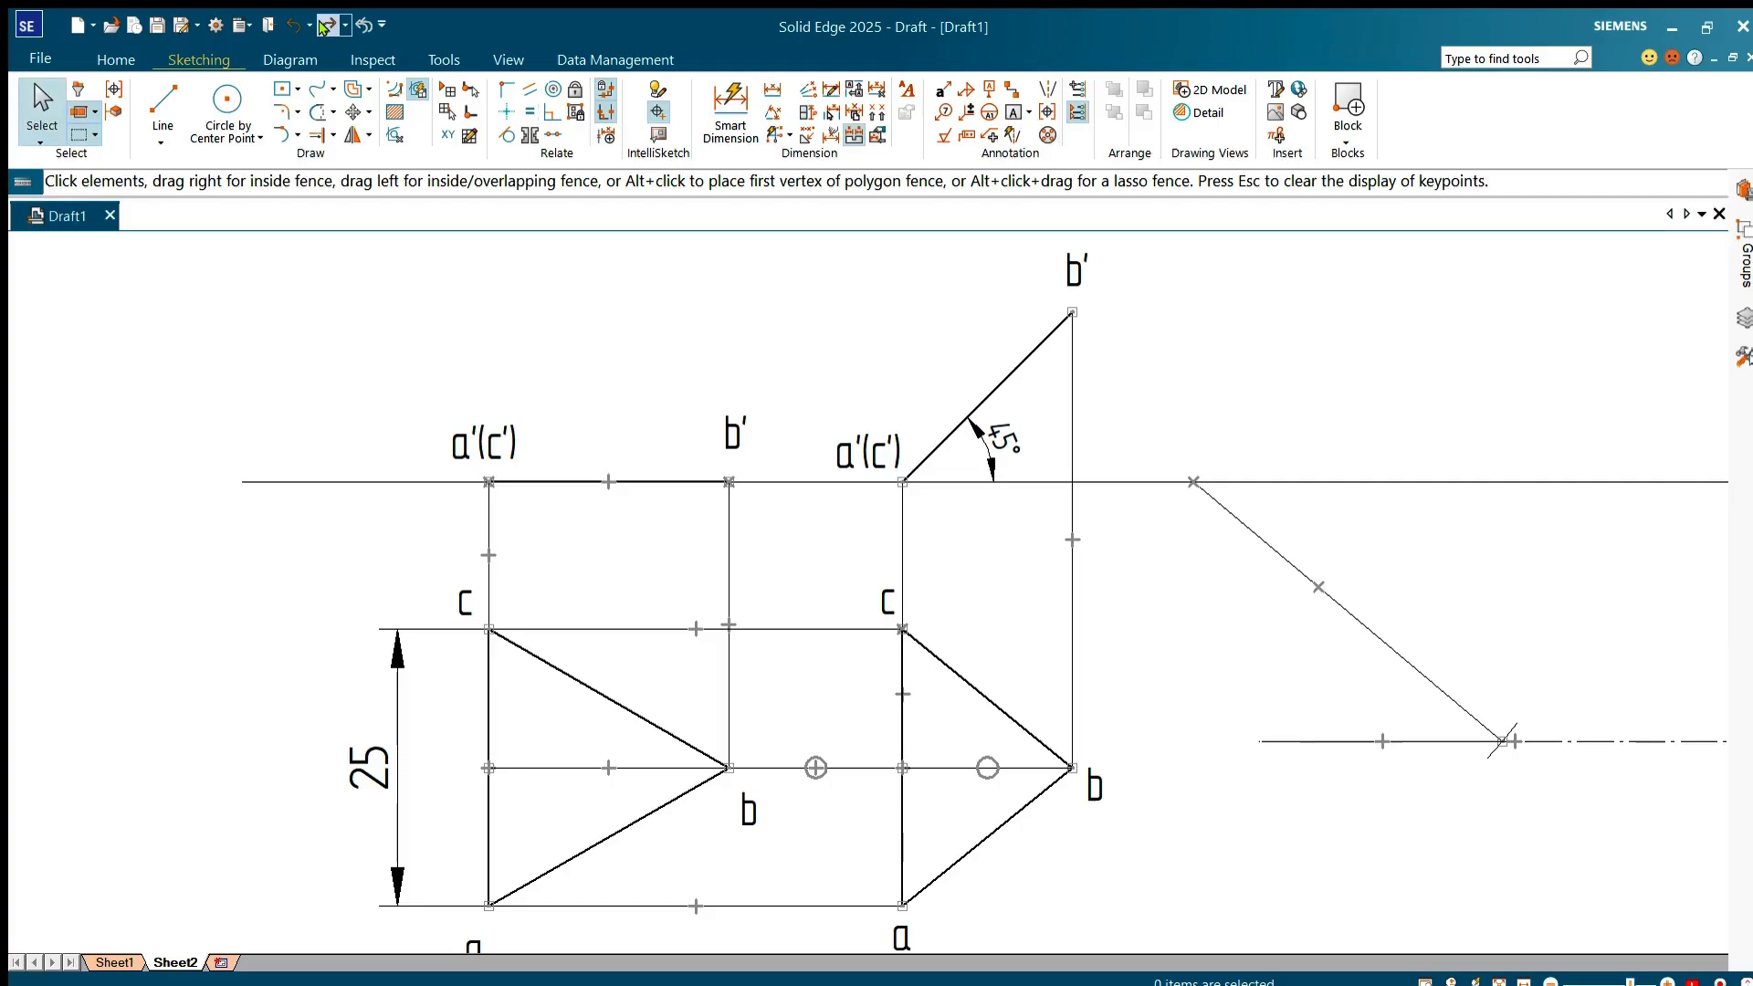
left_click(322, 27)
left_click(321, 27)
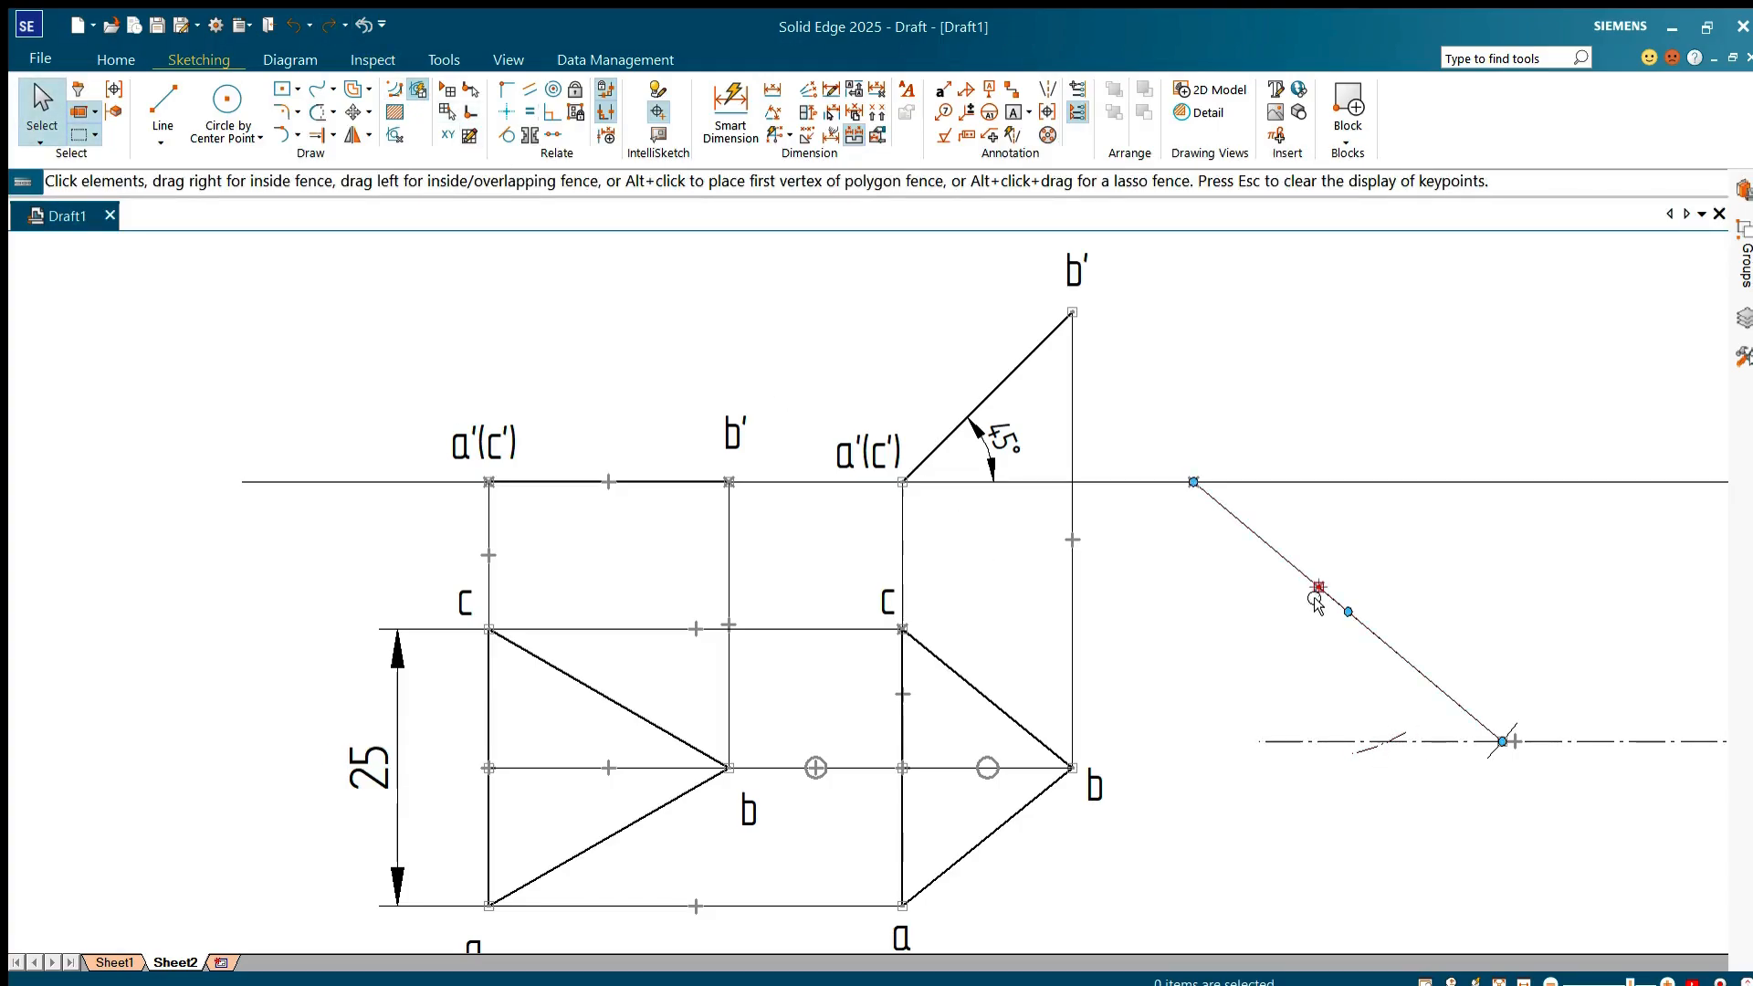
left_click(318, 26)
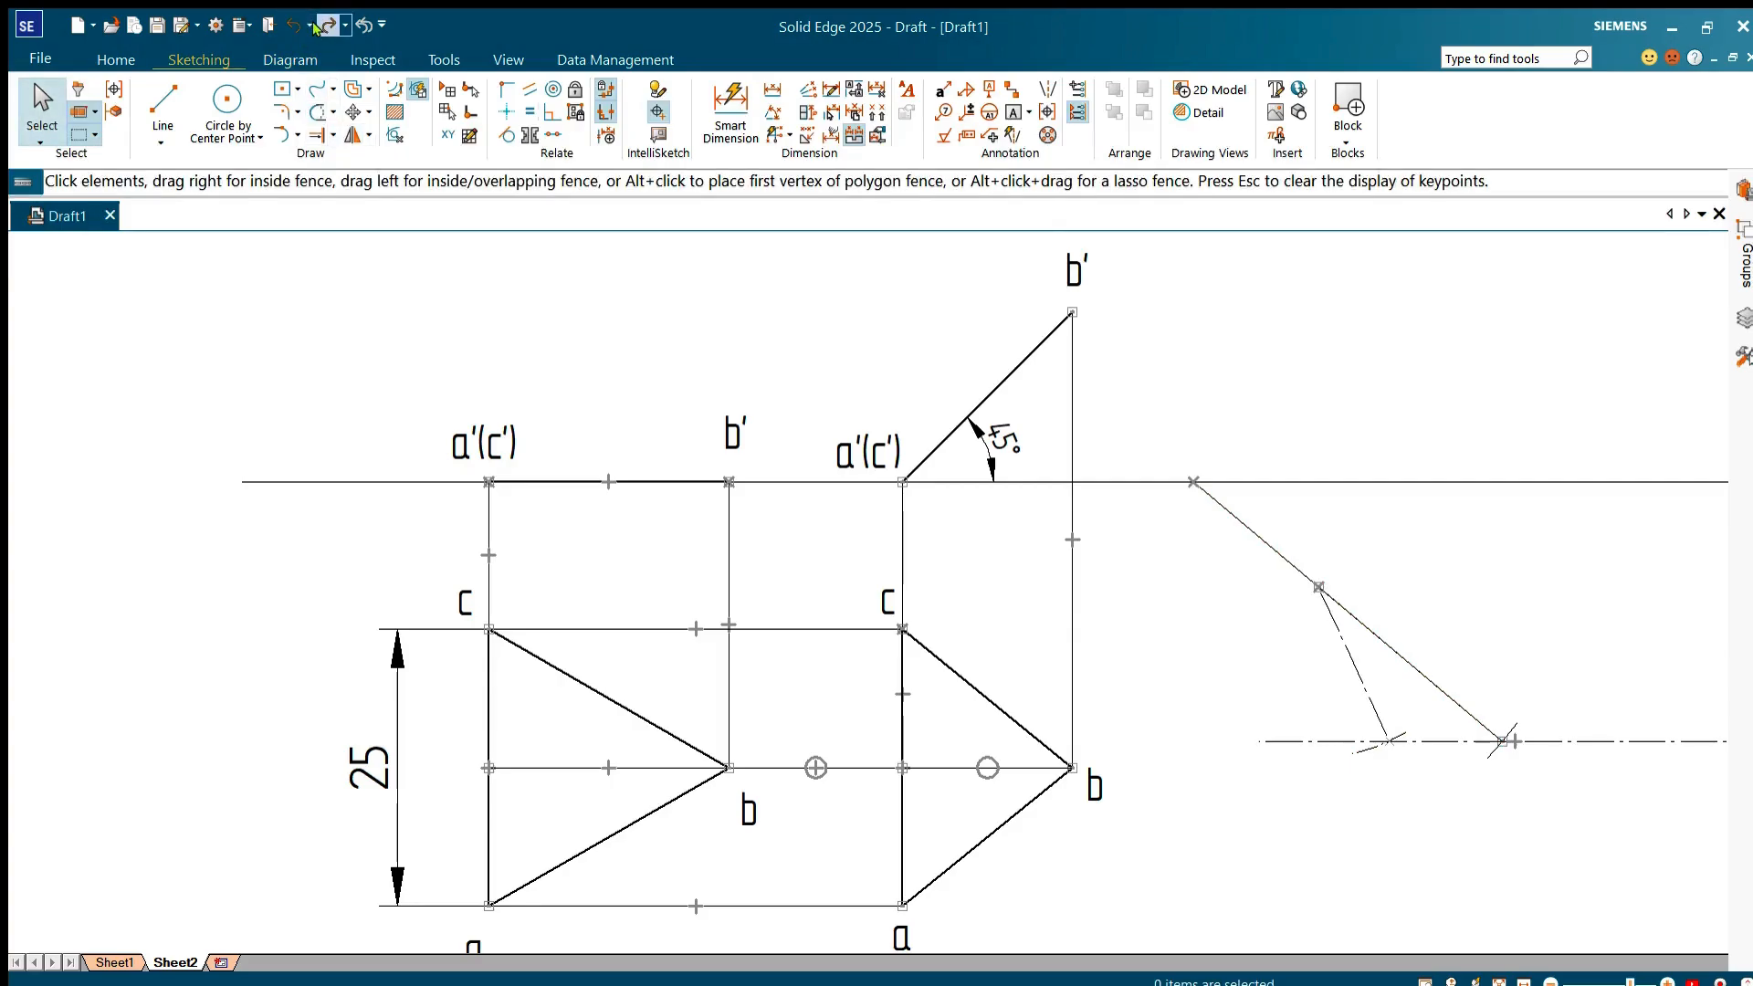
- Redo the copied triangle's placement and rotation onto the located median, and position its corner labels b and a
left_click(319, 26)
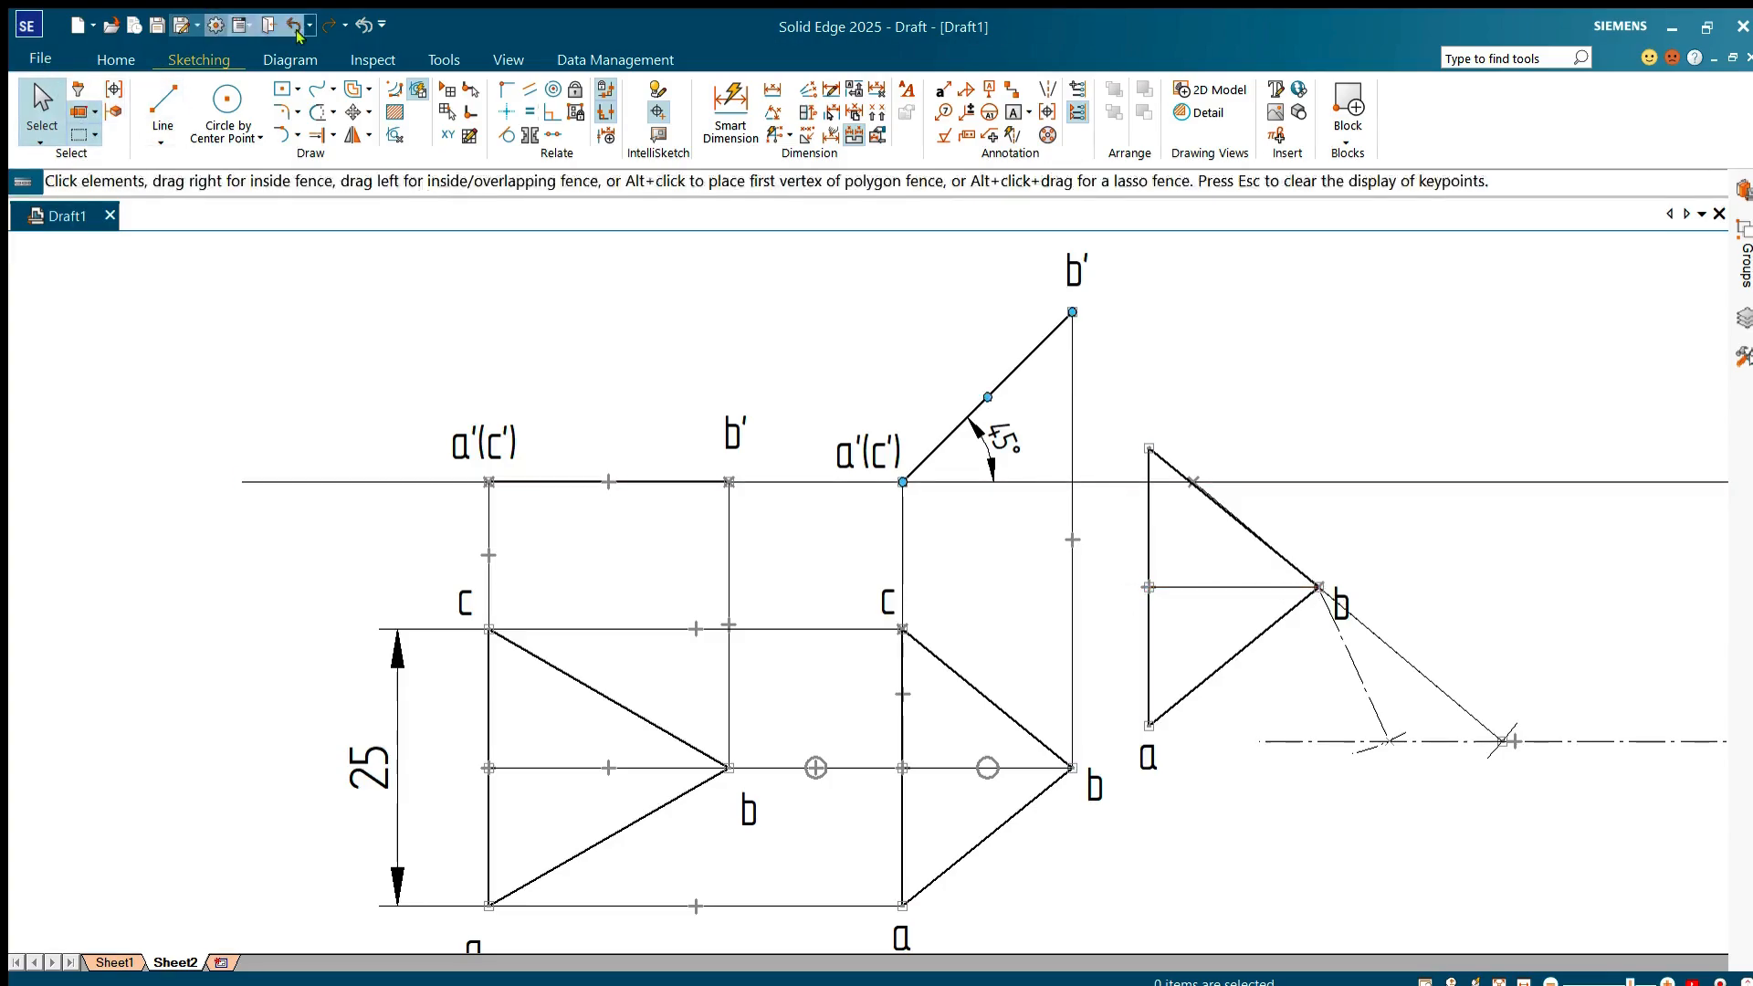
left_click(325, 25)
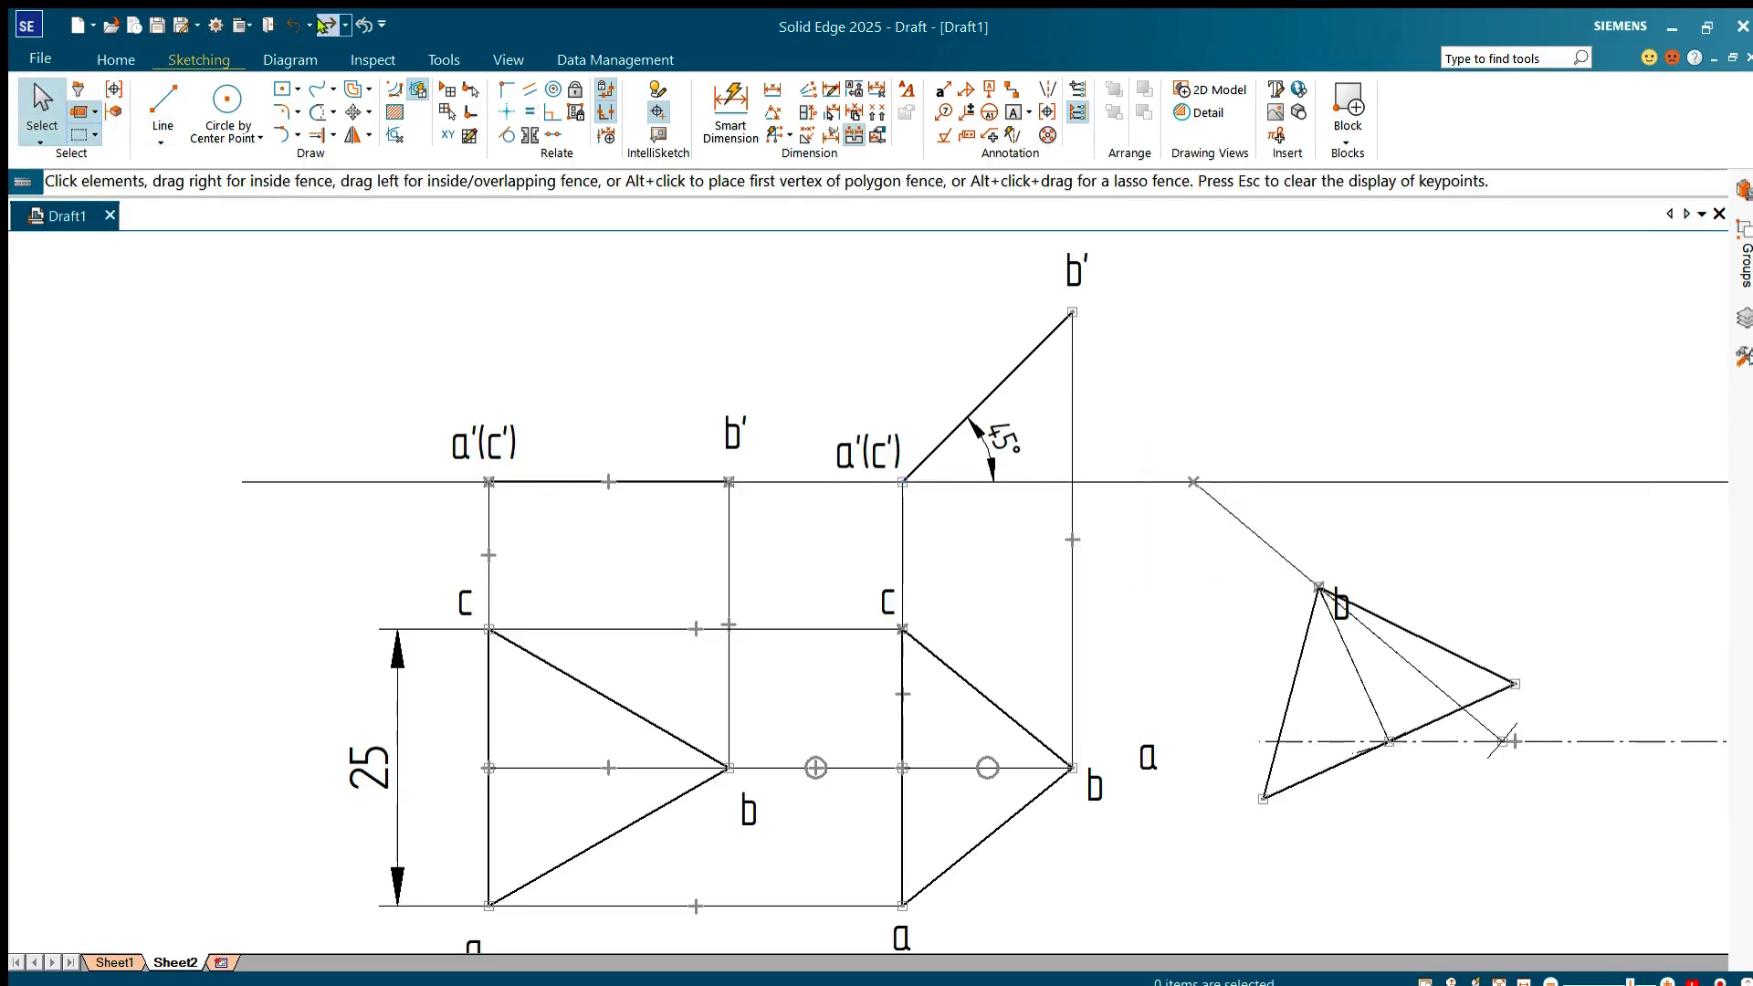
left_click(325, 24)
left_click(321, 24)
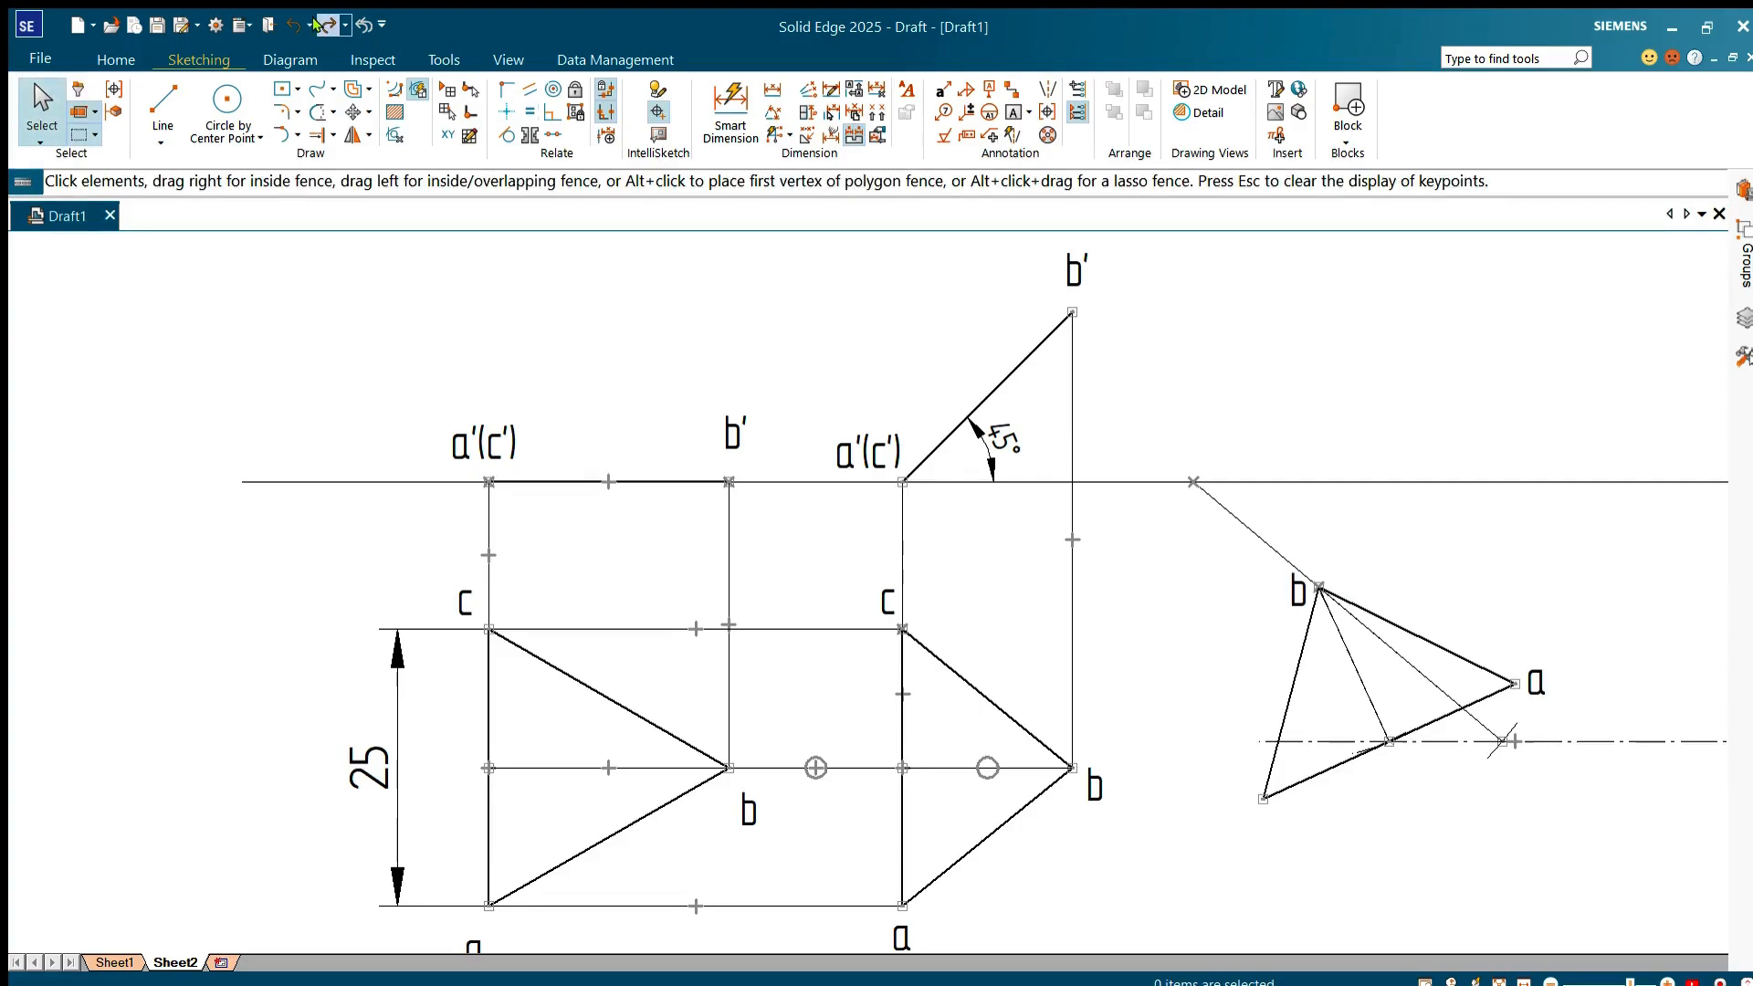
- Redo the label c on the rotated triangle and the vertical projector from that corner up to the XY line
left_click(322, 25)
left_click(321, 25)
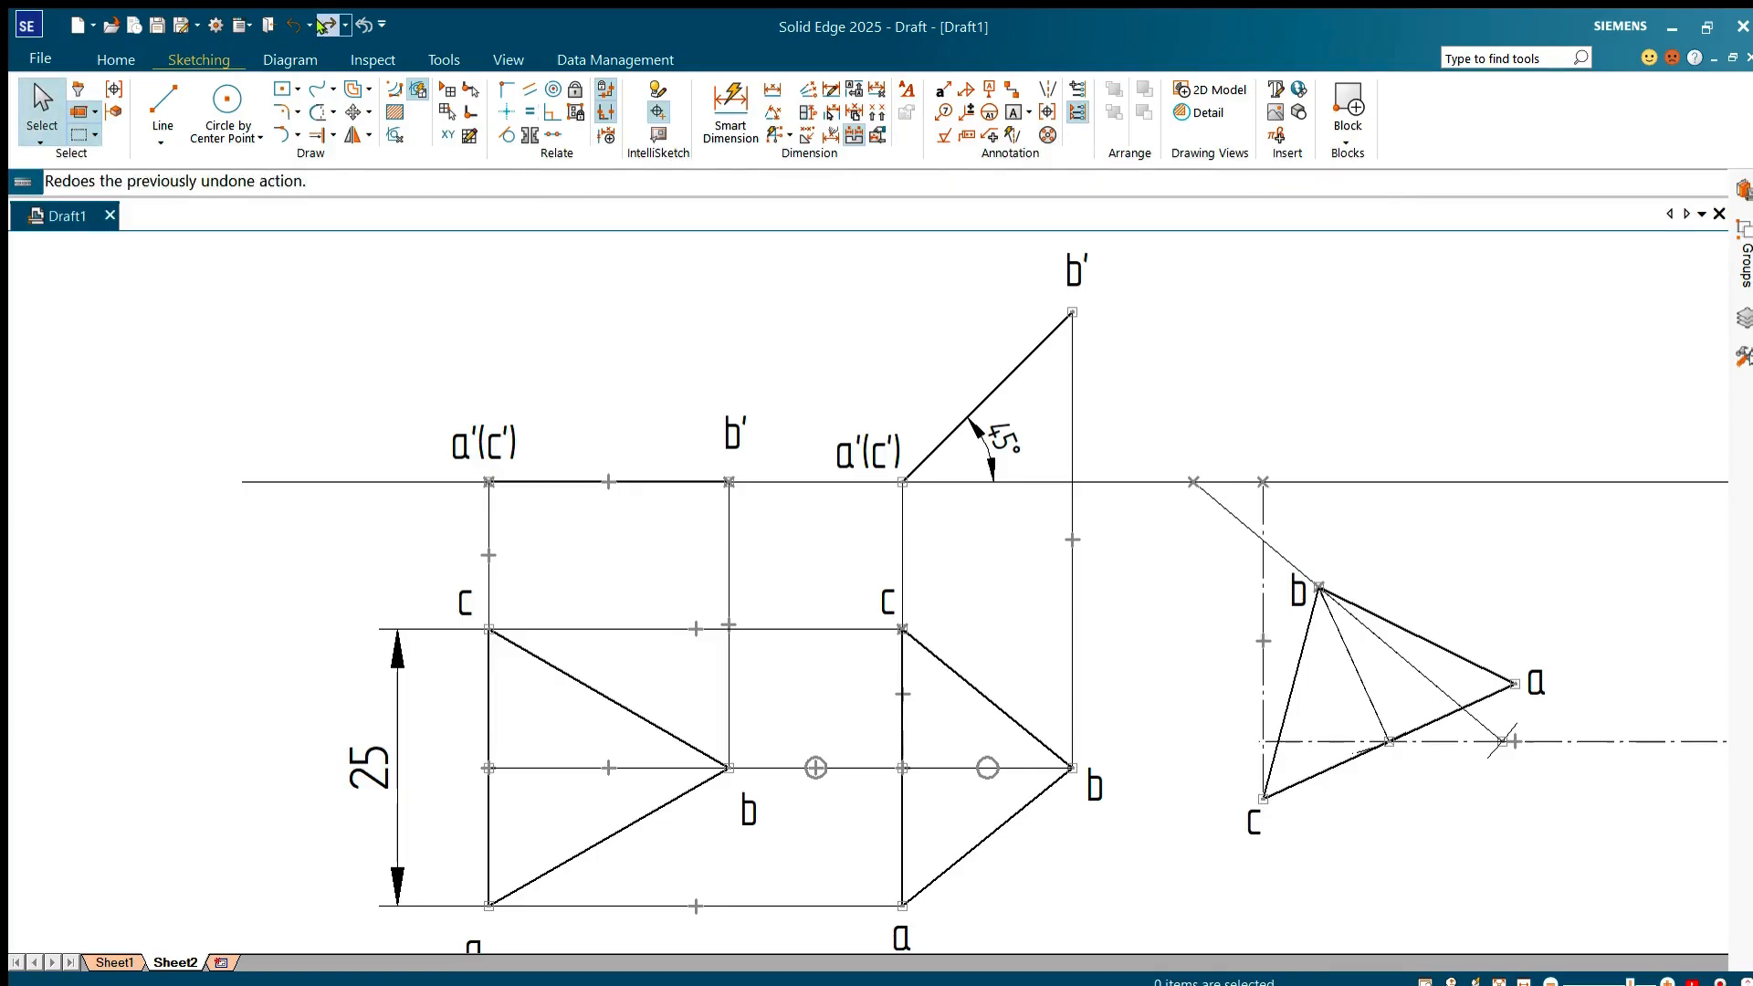
left_click(321, 25)
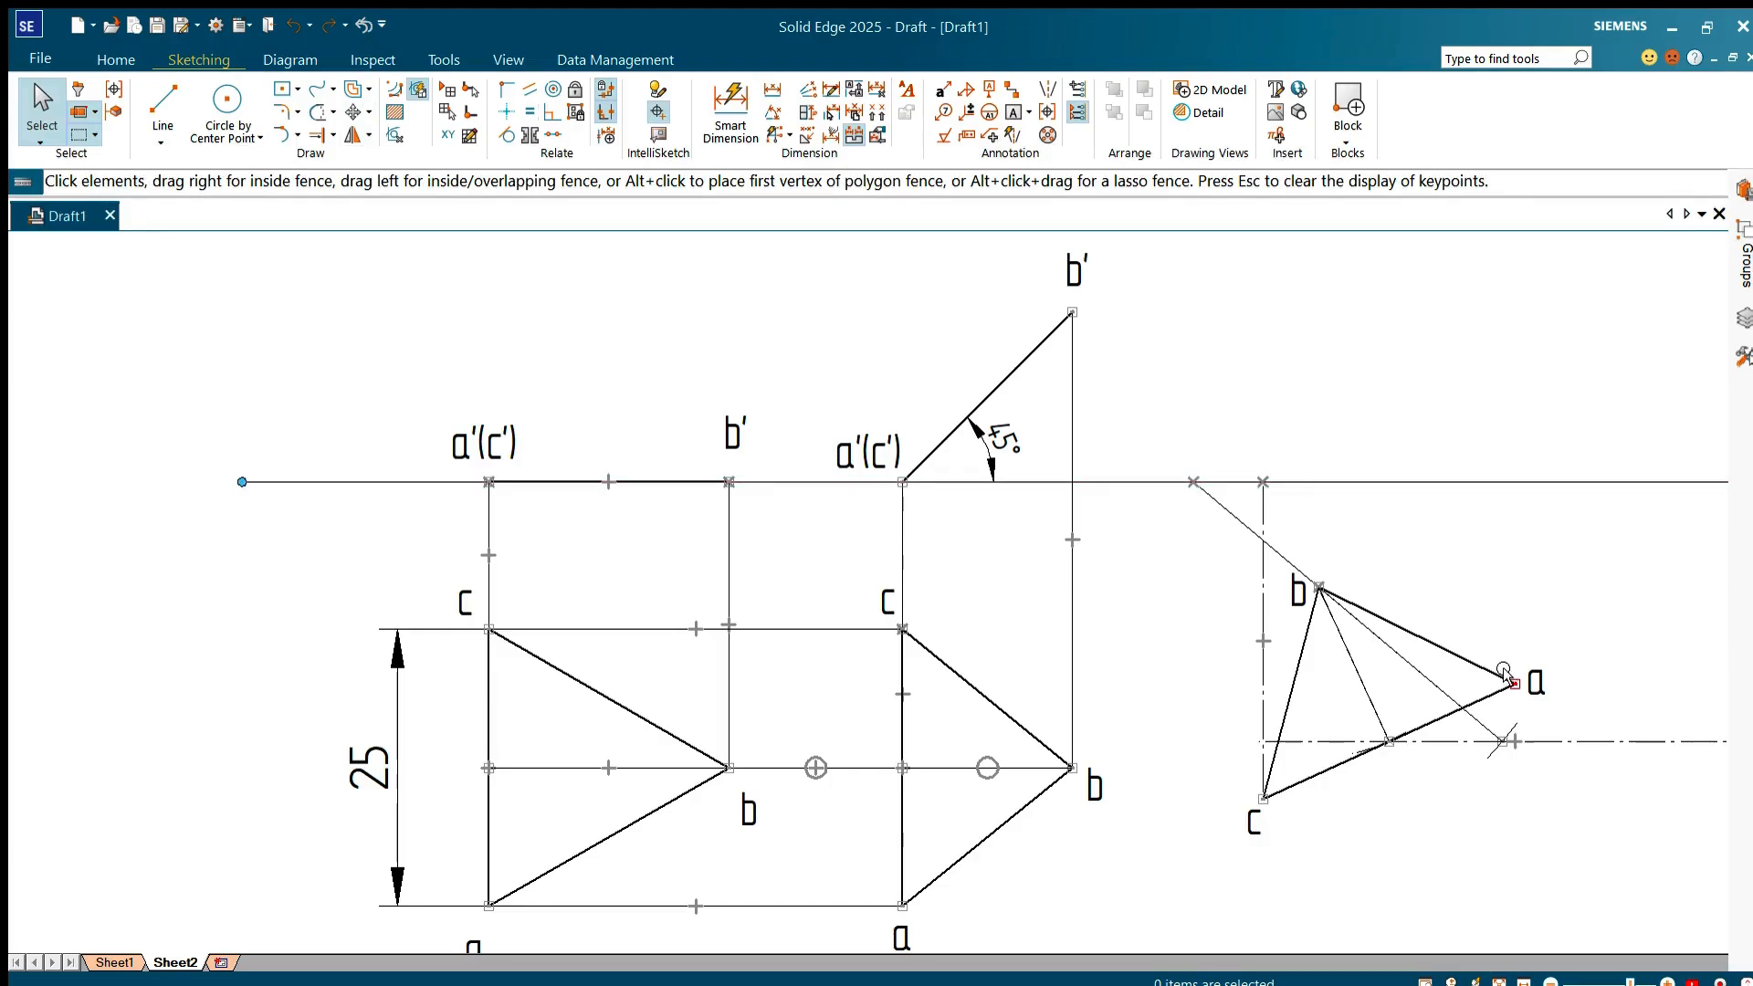
- Redo the projectors from corners b and a, the horizontal line from b', and the final front view triangle's outline
left_click(324, 24)
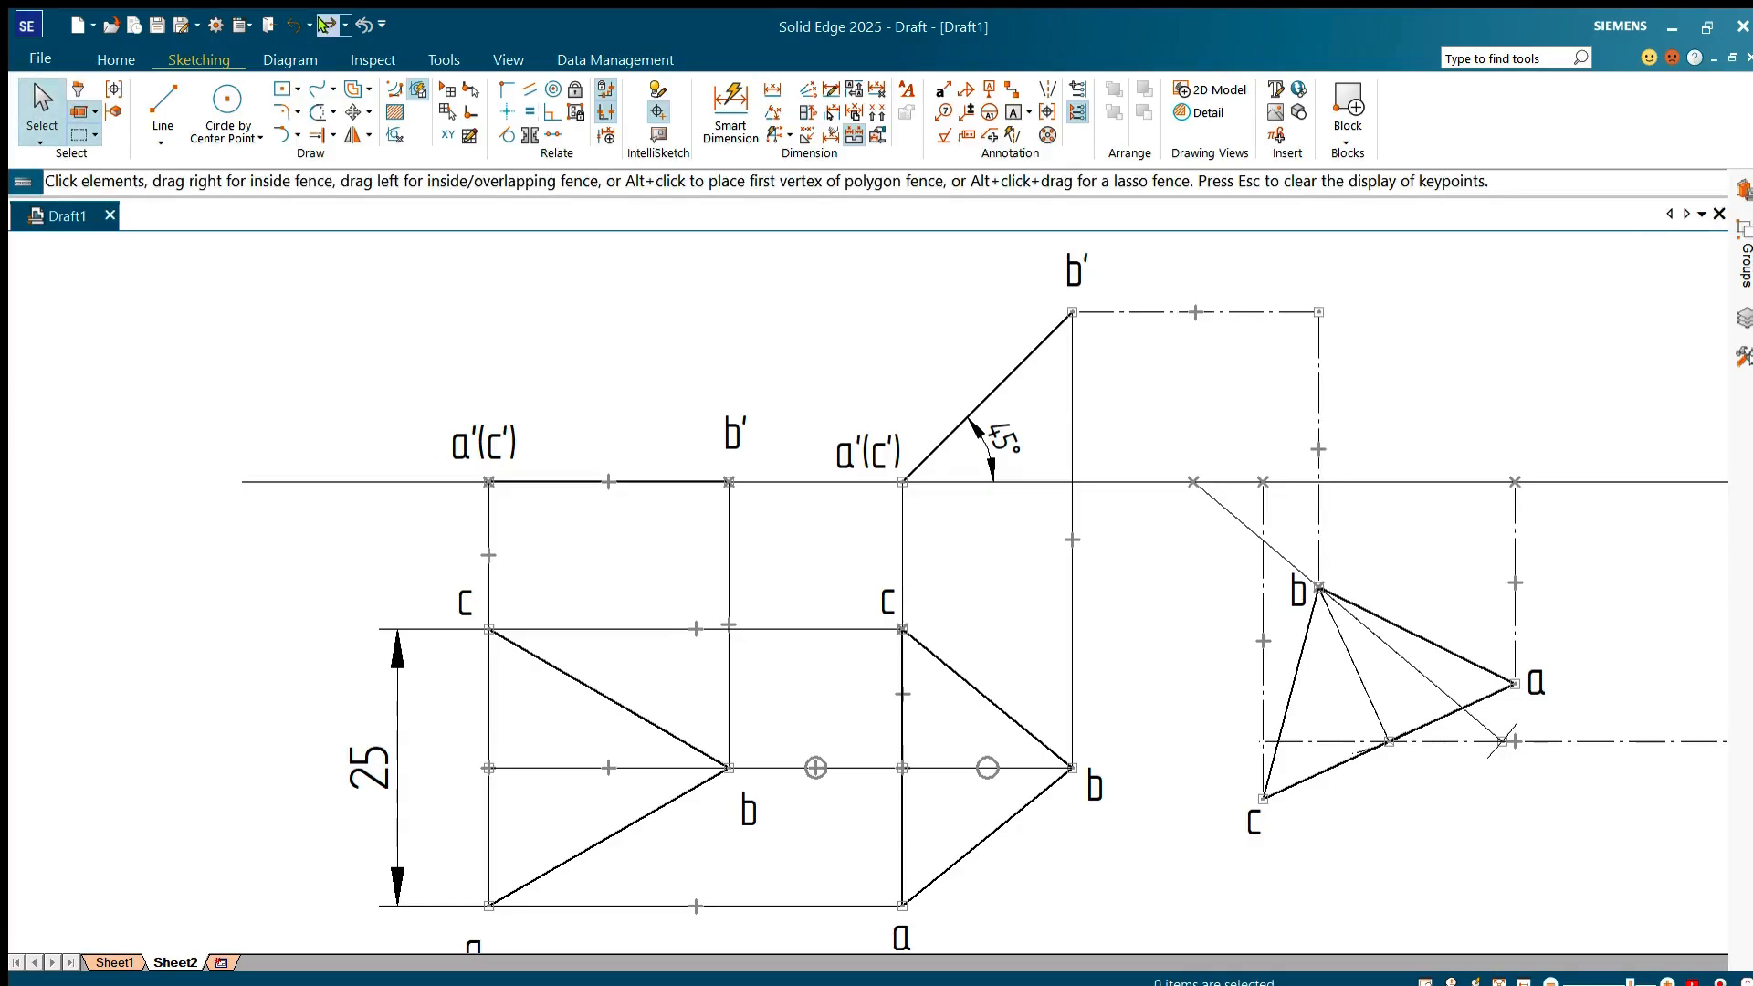
left_click(324, 24)
left_click(324, 23)
left_click(324, 24)
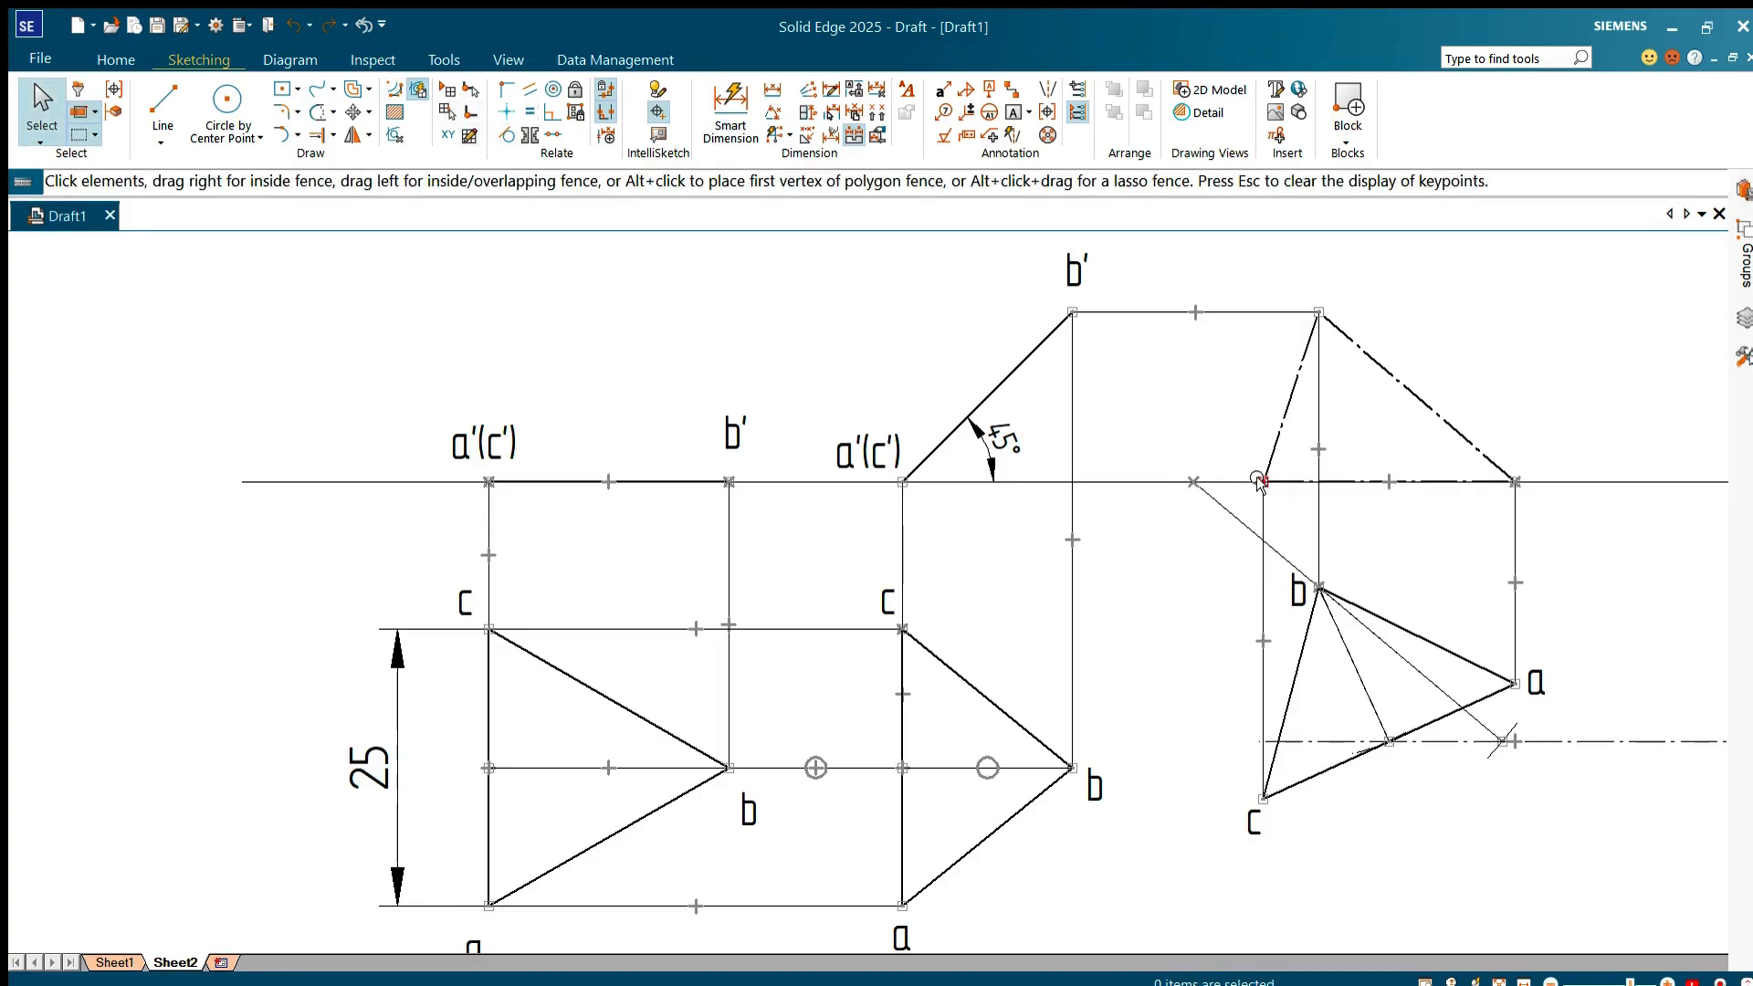
- Redo the corner labels c', b' and a' on the final front view triangle, and the HP label by the reference line
left_click(324, 24)
left_click(324, 24)
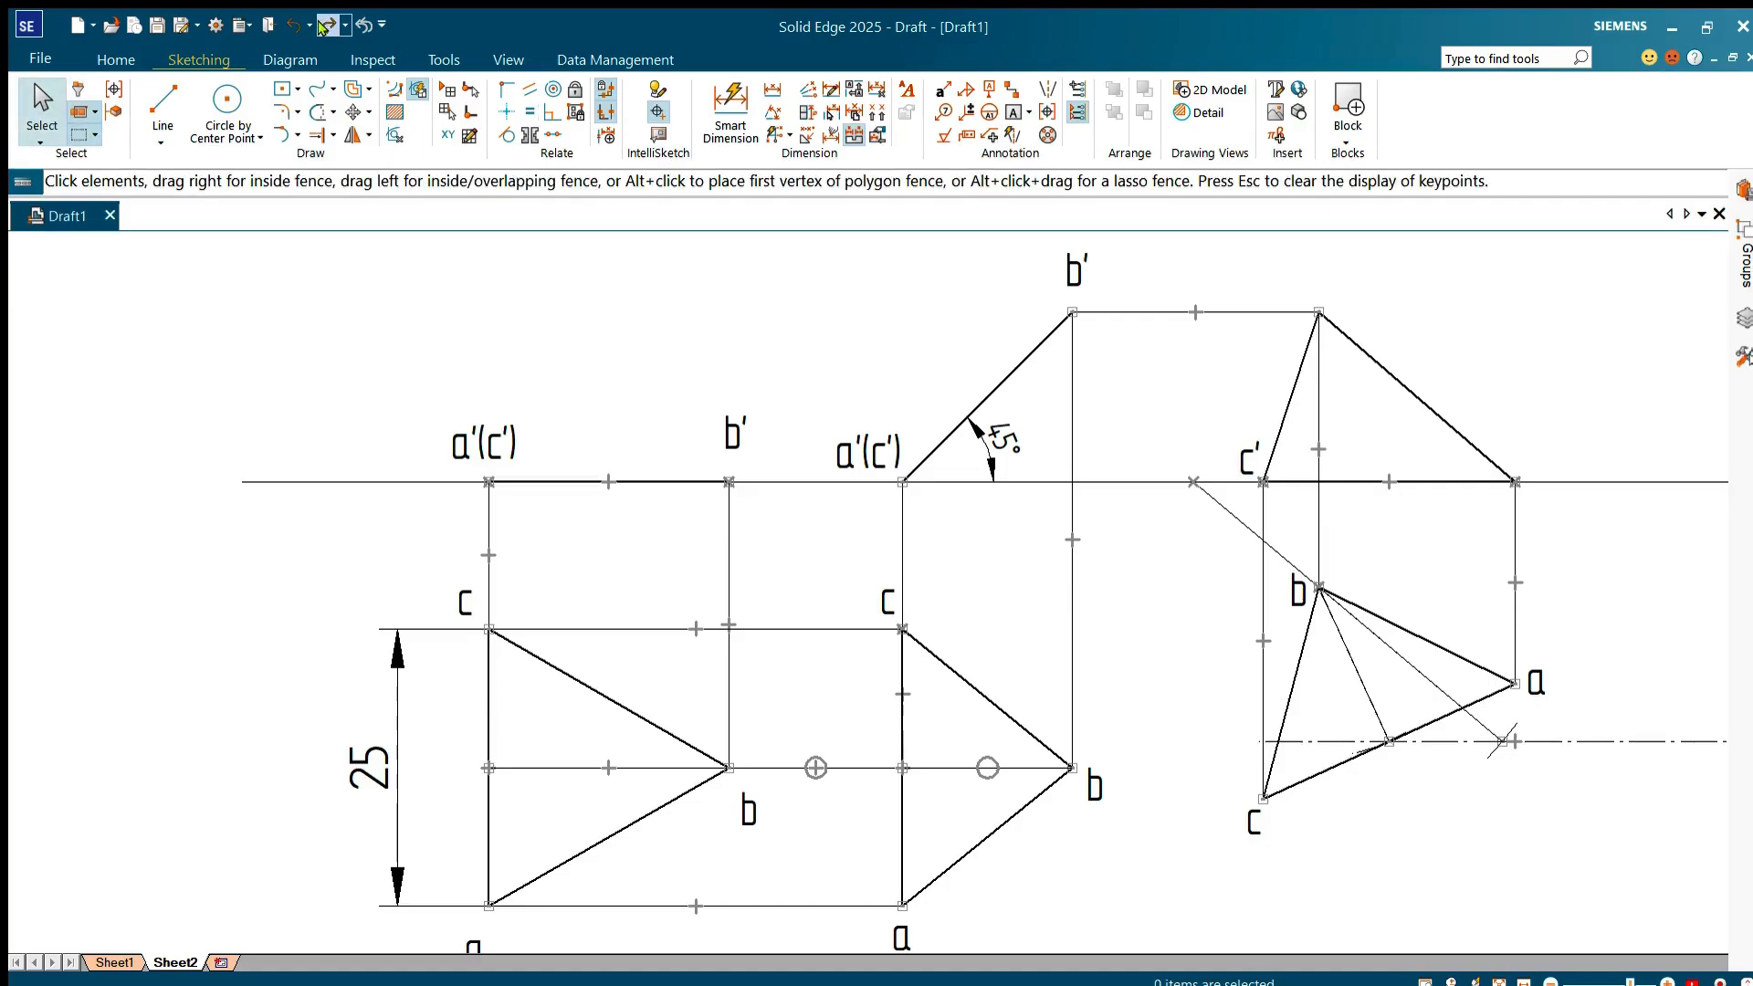
left_click(324, 23)
left_click(324, 24)
left_click(325, 23)
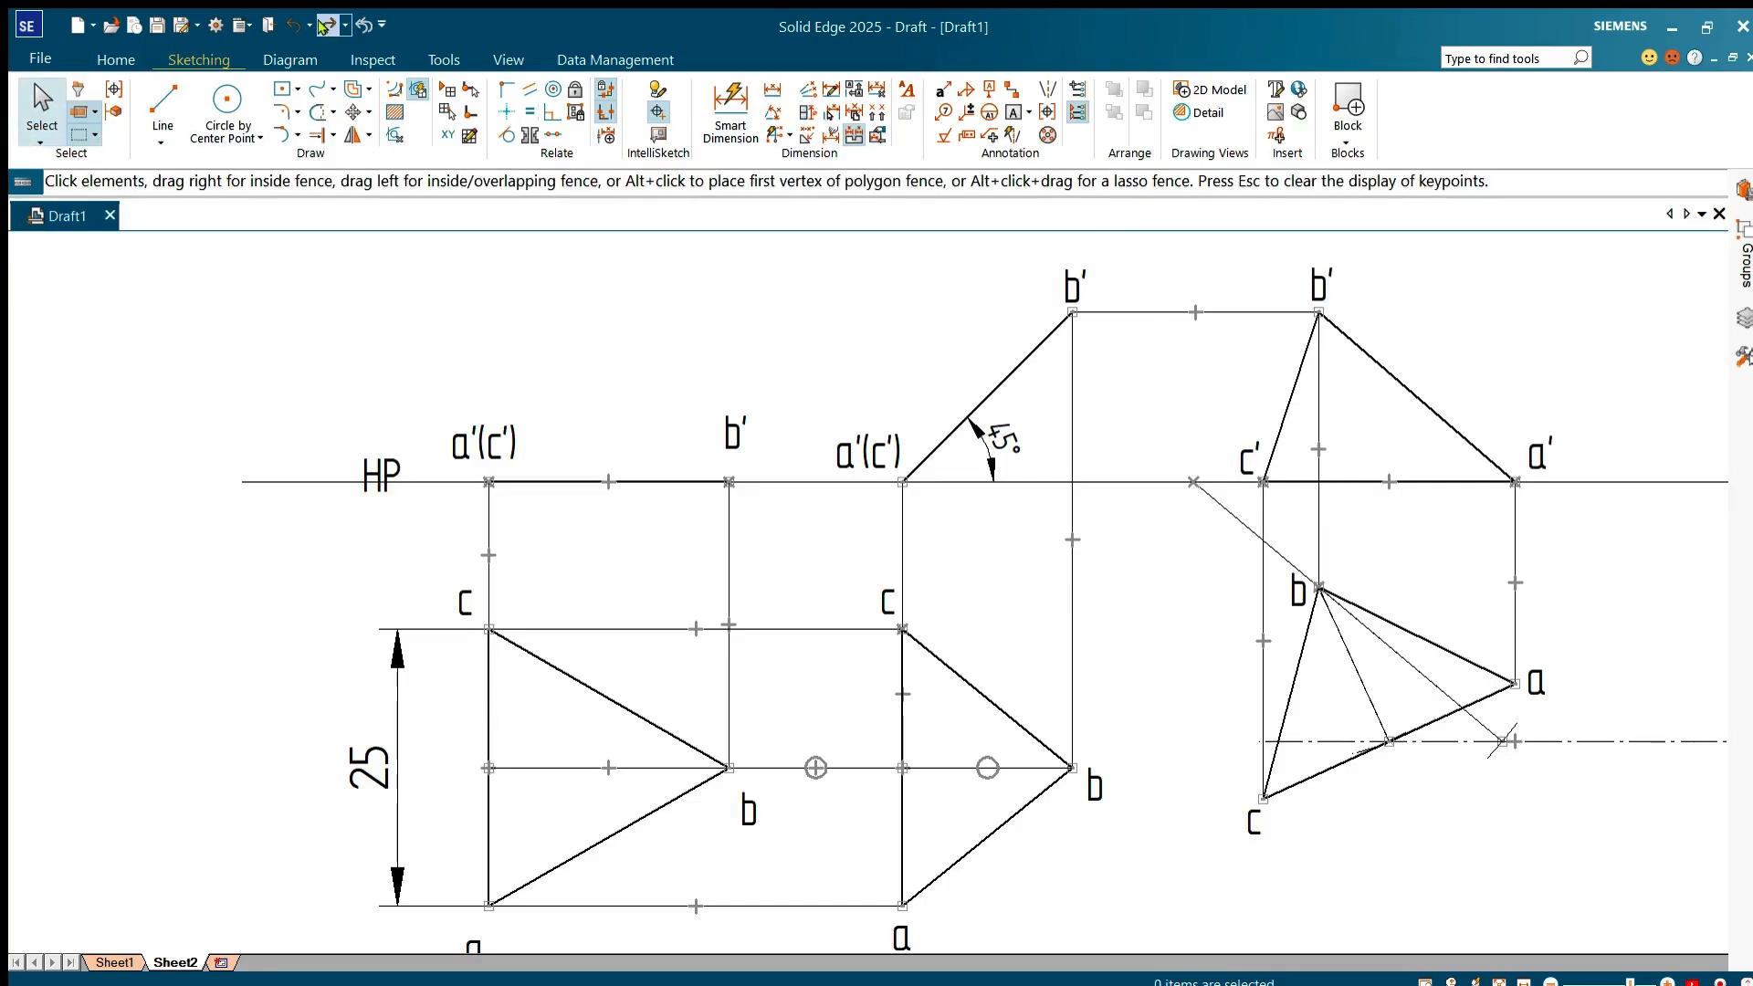
- Redo the placement of HP above and VP below the reference line, plus the creation of the X and Y labels
left_click(326, 25)
left_click(325, 25)
left_click(324, 25)
left_click(324, 25)
left_click(324, 25)
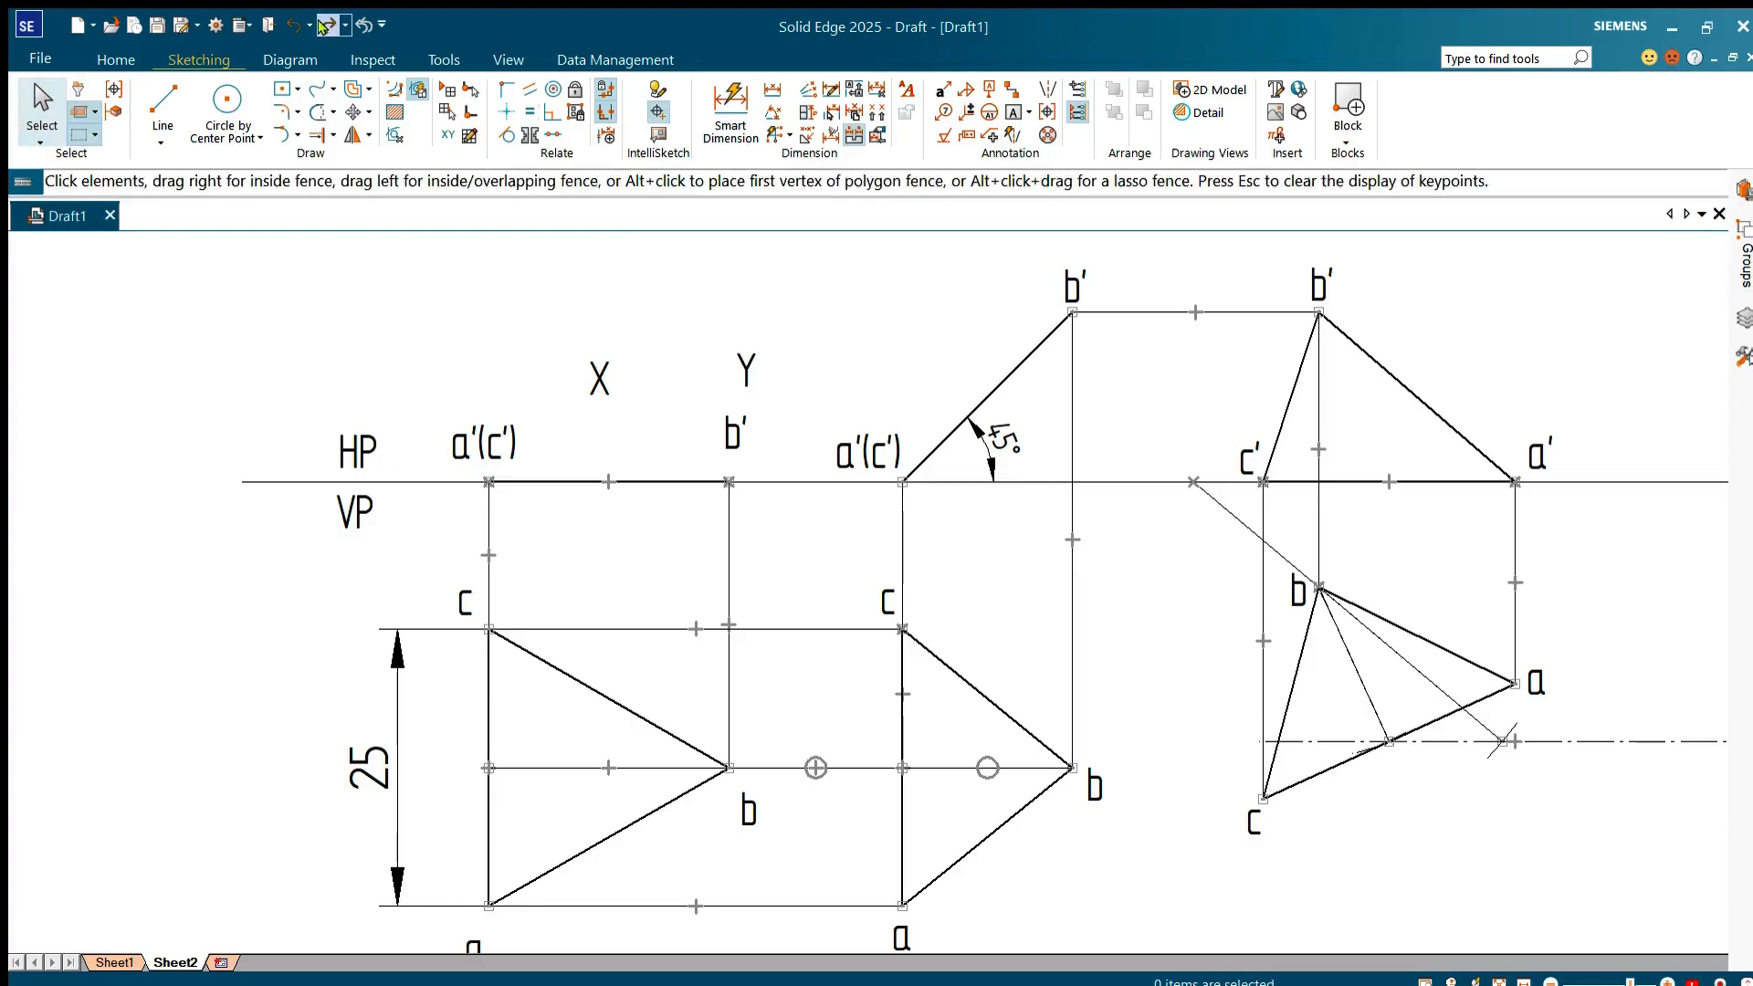
- Redo the shortening of the reference and locus lines, and the placement of labels X and Y at the reference line's ends
left_click(324, 25)
left_click(325, 25)
left_click(324, 25)
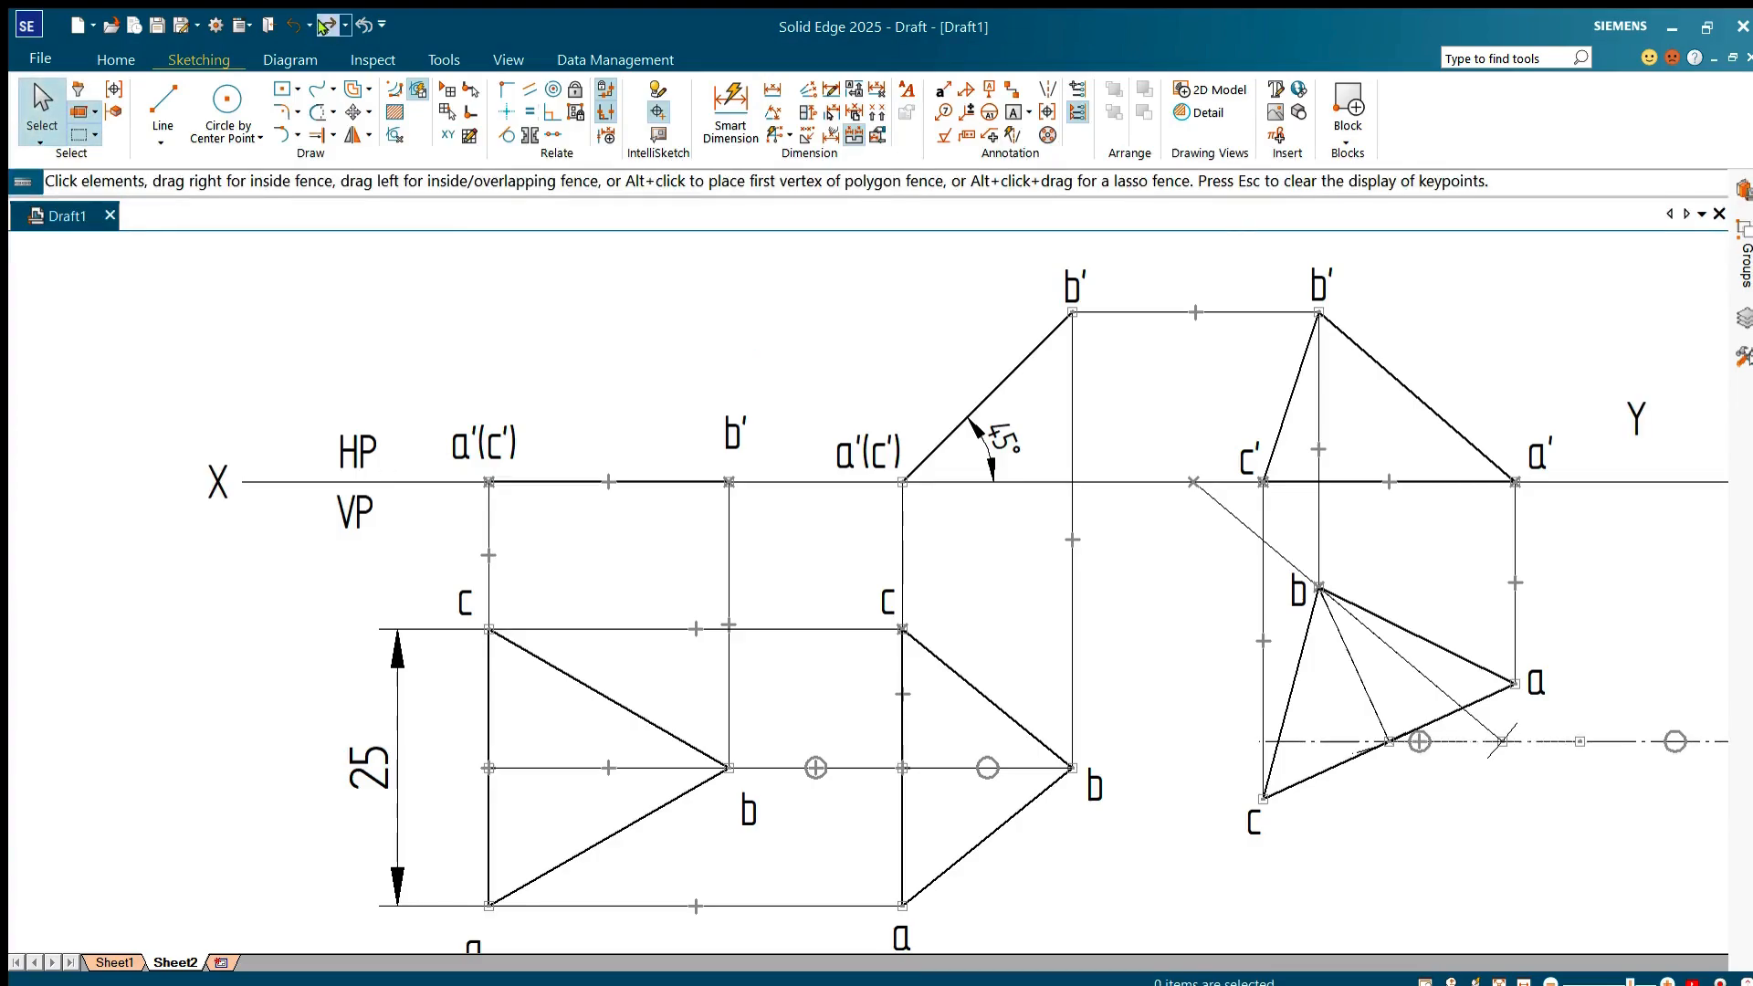
left_click(324, 25)
left_click(324, 24)
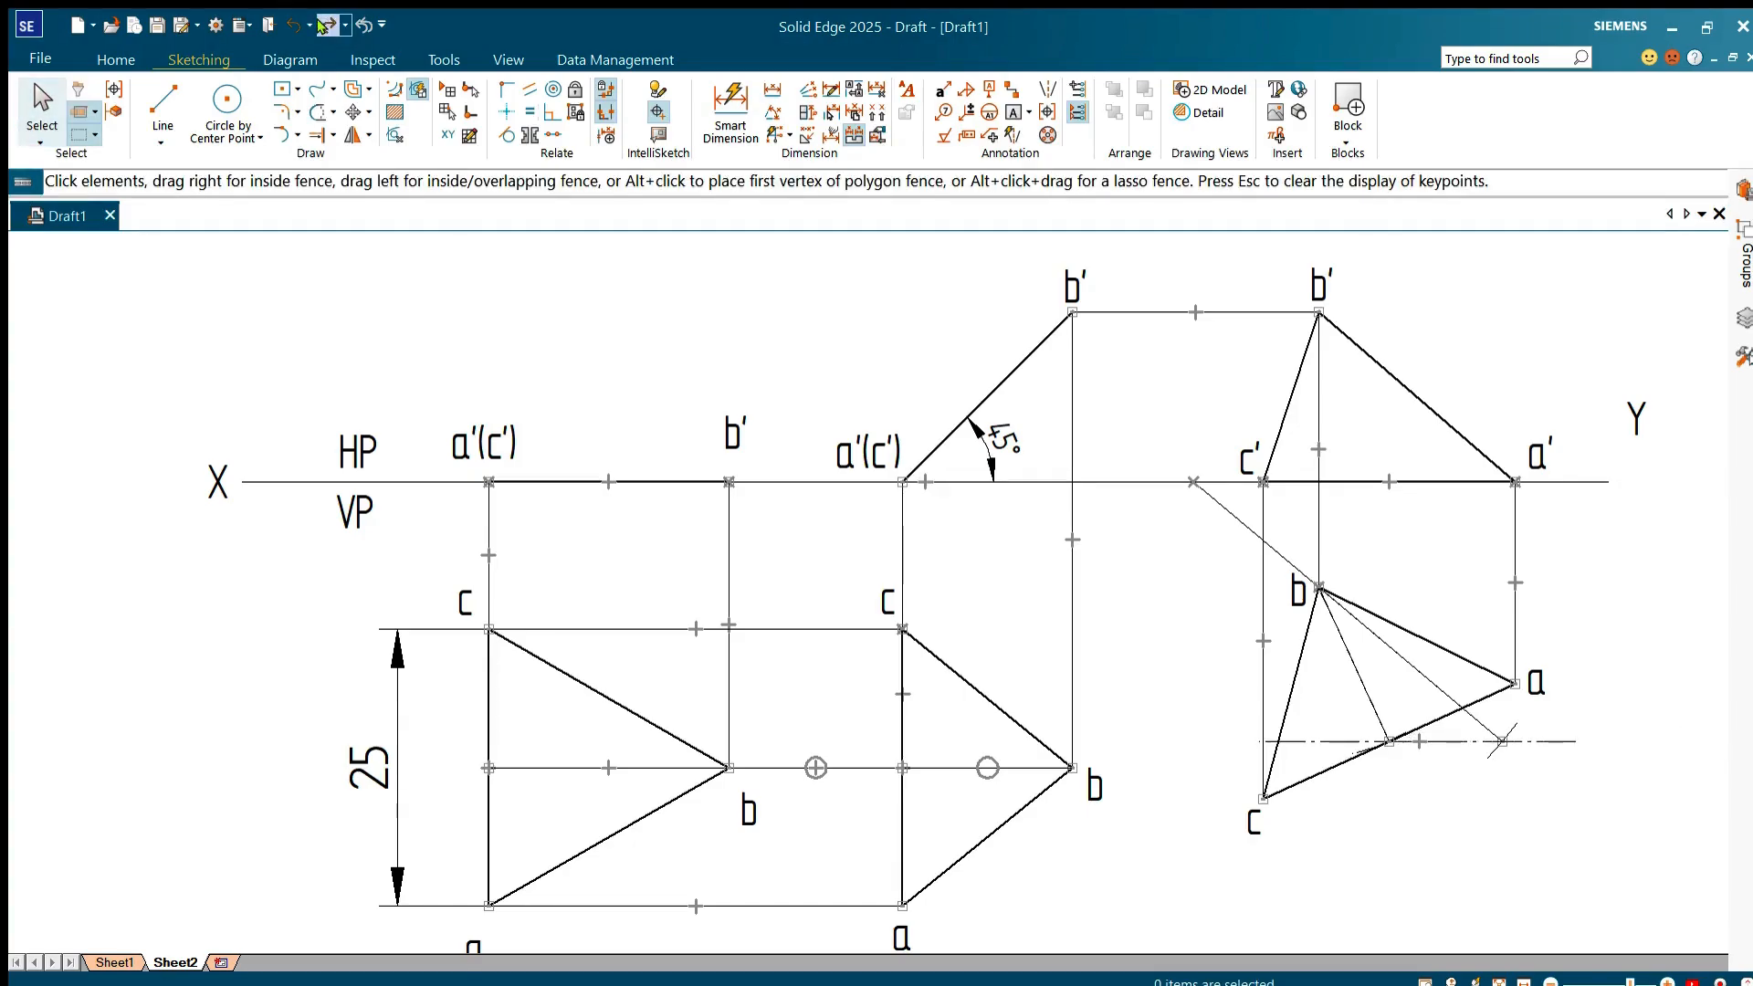
left_click(325, 27)
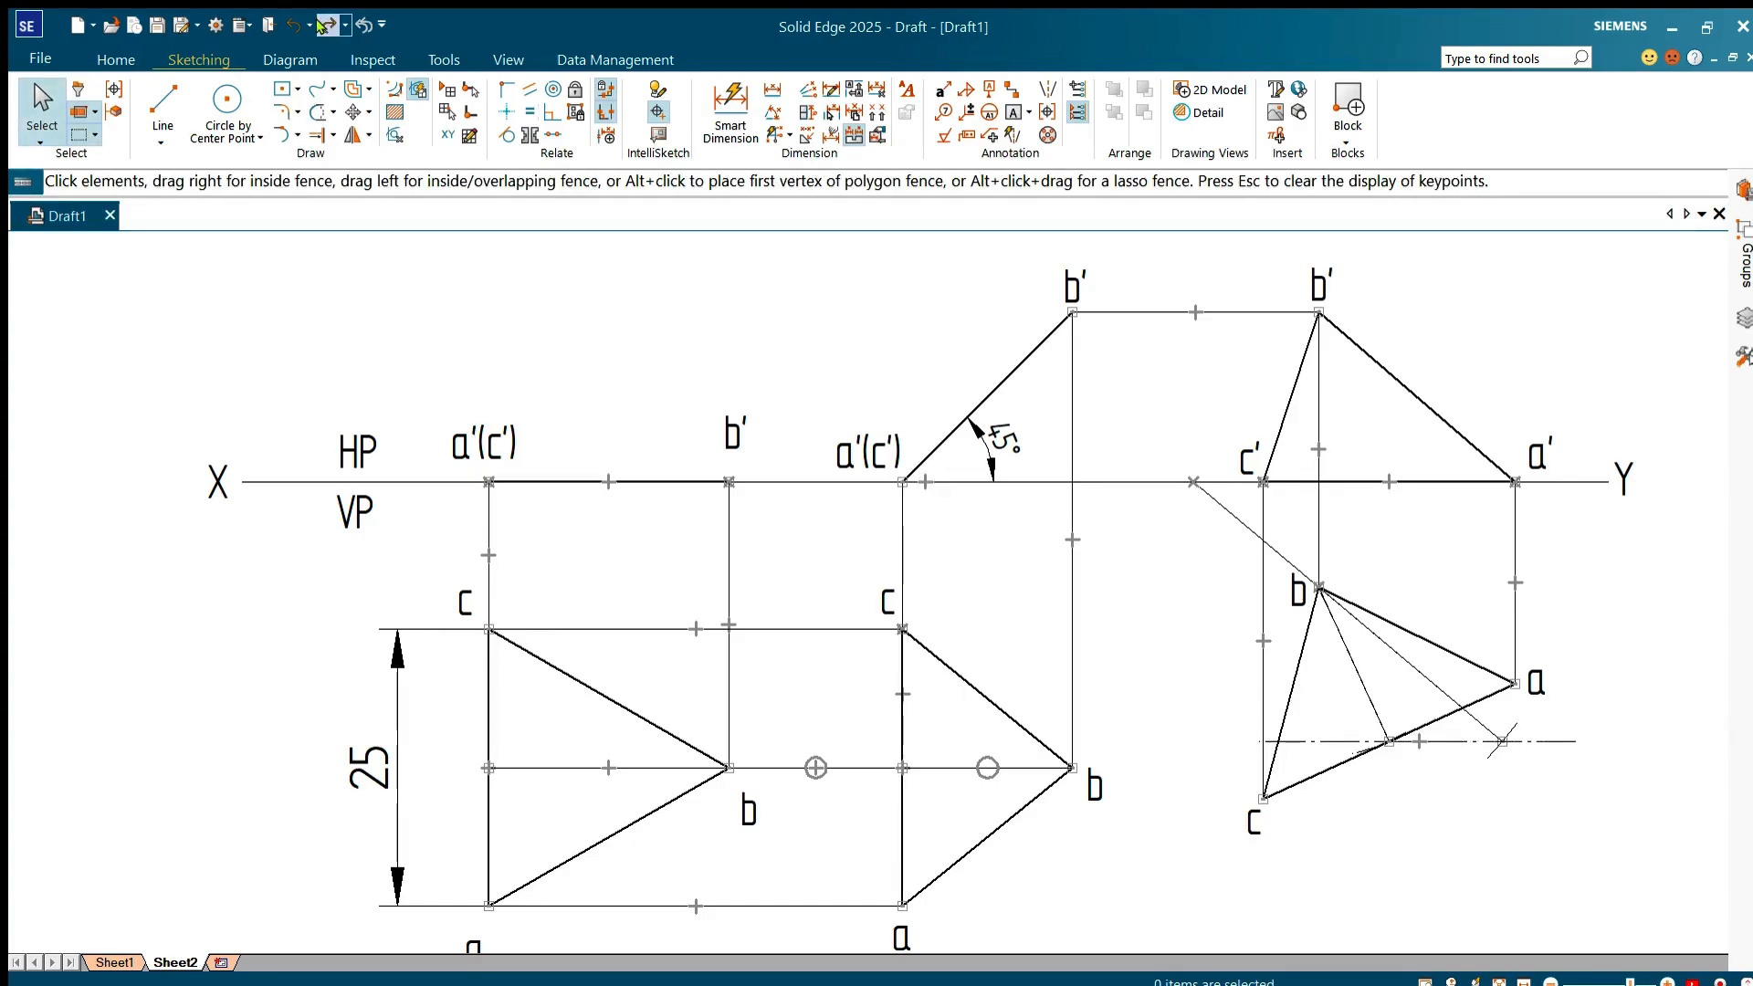
- Redo the 40° and 65° angle dimensions at the reference line, and the label d on the first triangle's vertical side
left_click(324, 24)
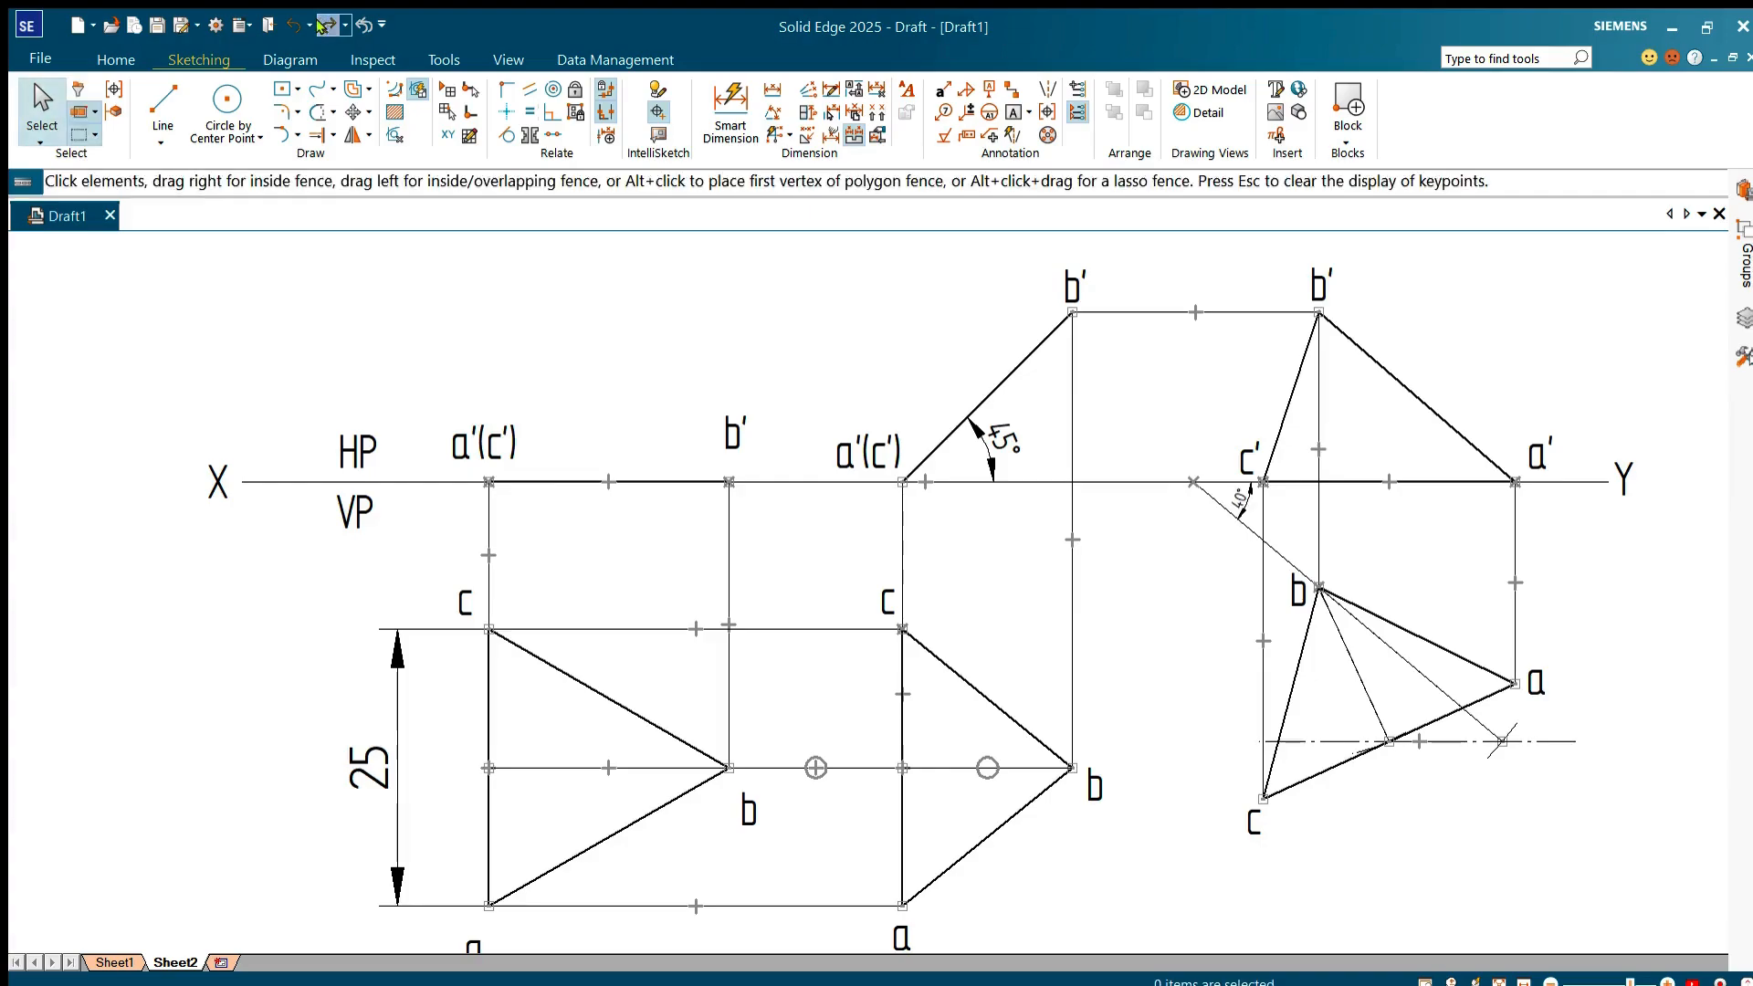
left_click(324, 24)
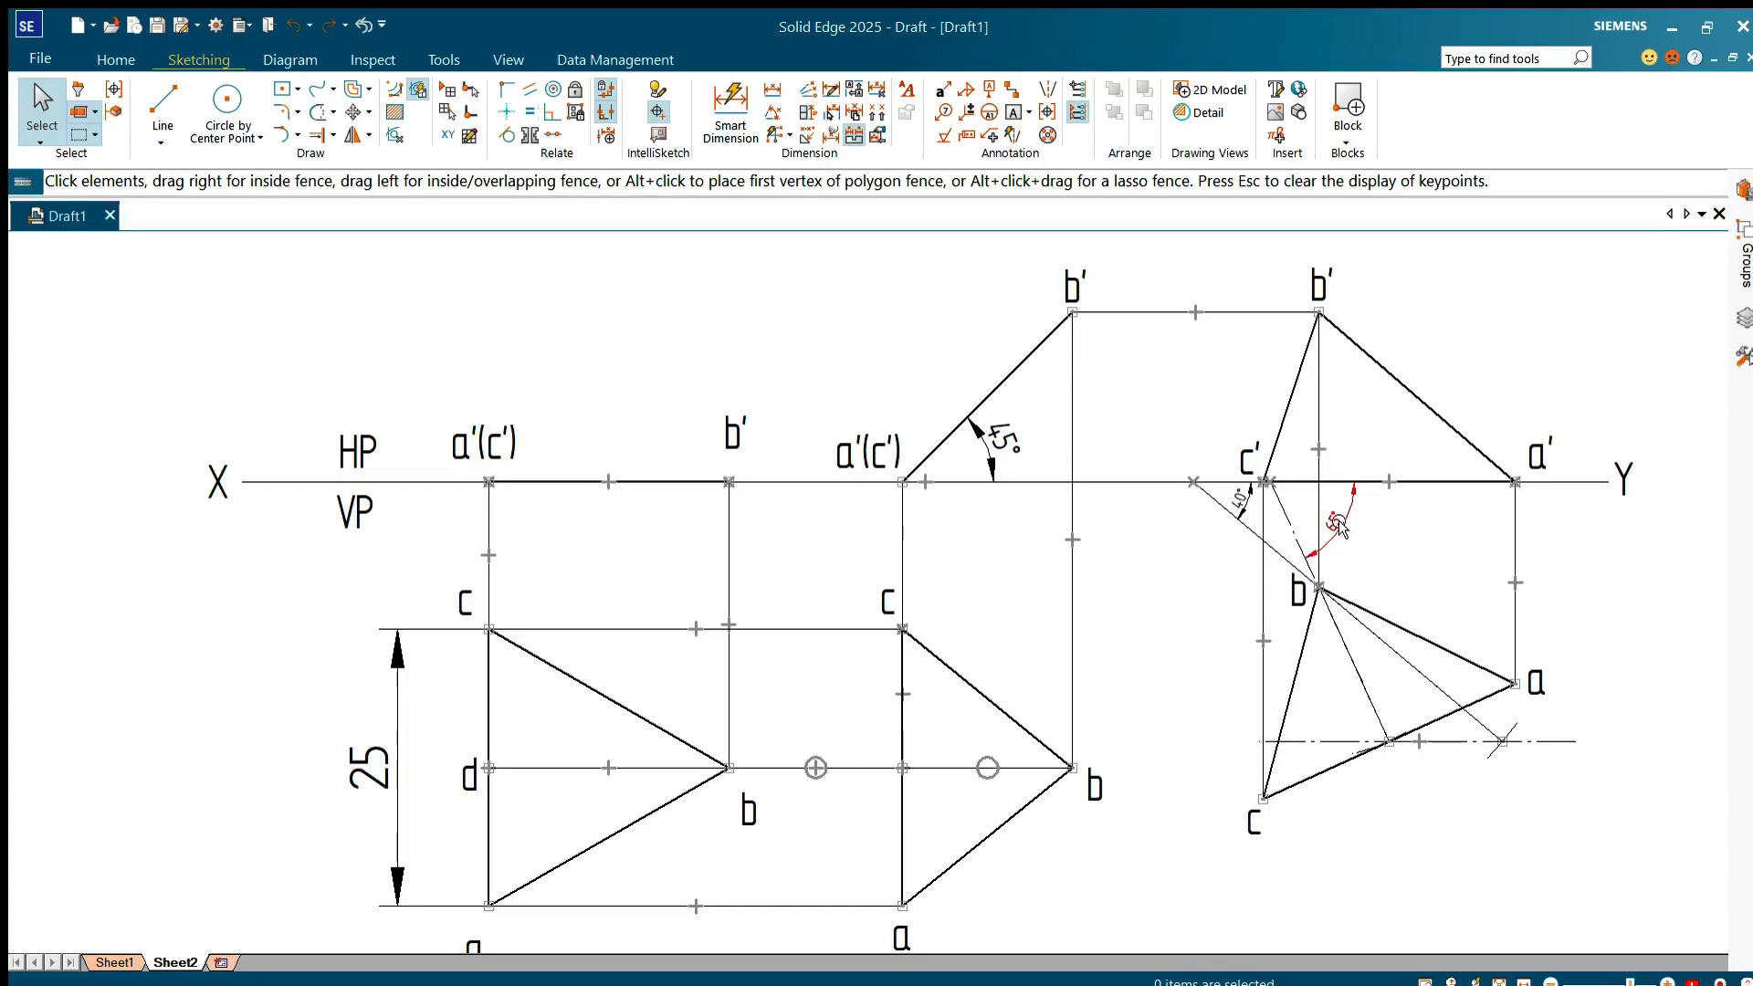
- Redo the label d on the second triangle, and the labels d1 and d2 below the locus line's two intersection points
left_click(326, 25)
left_click(326, 25)
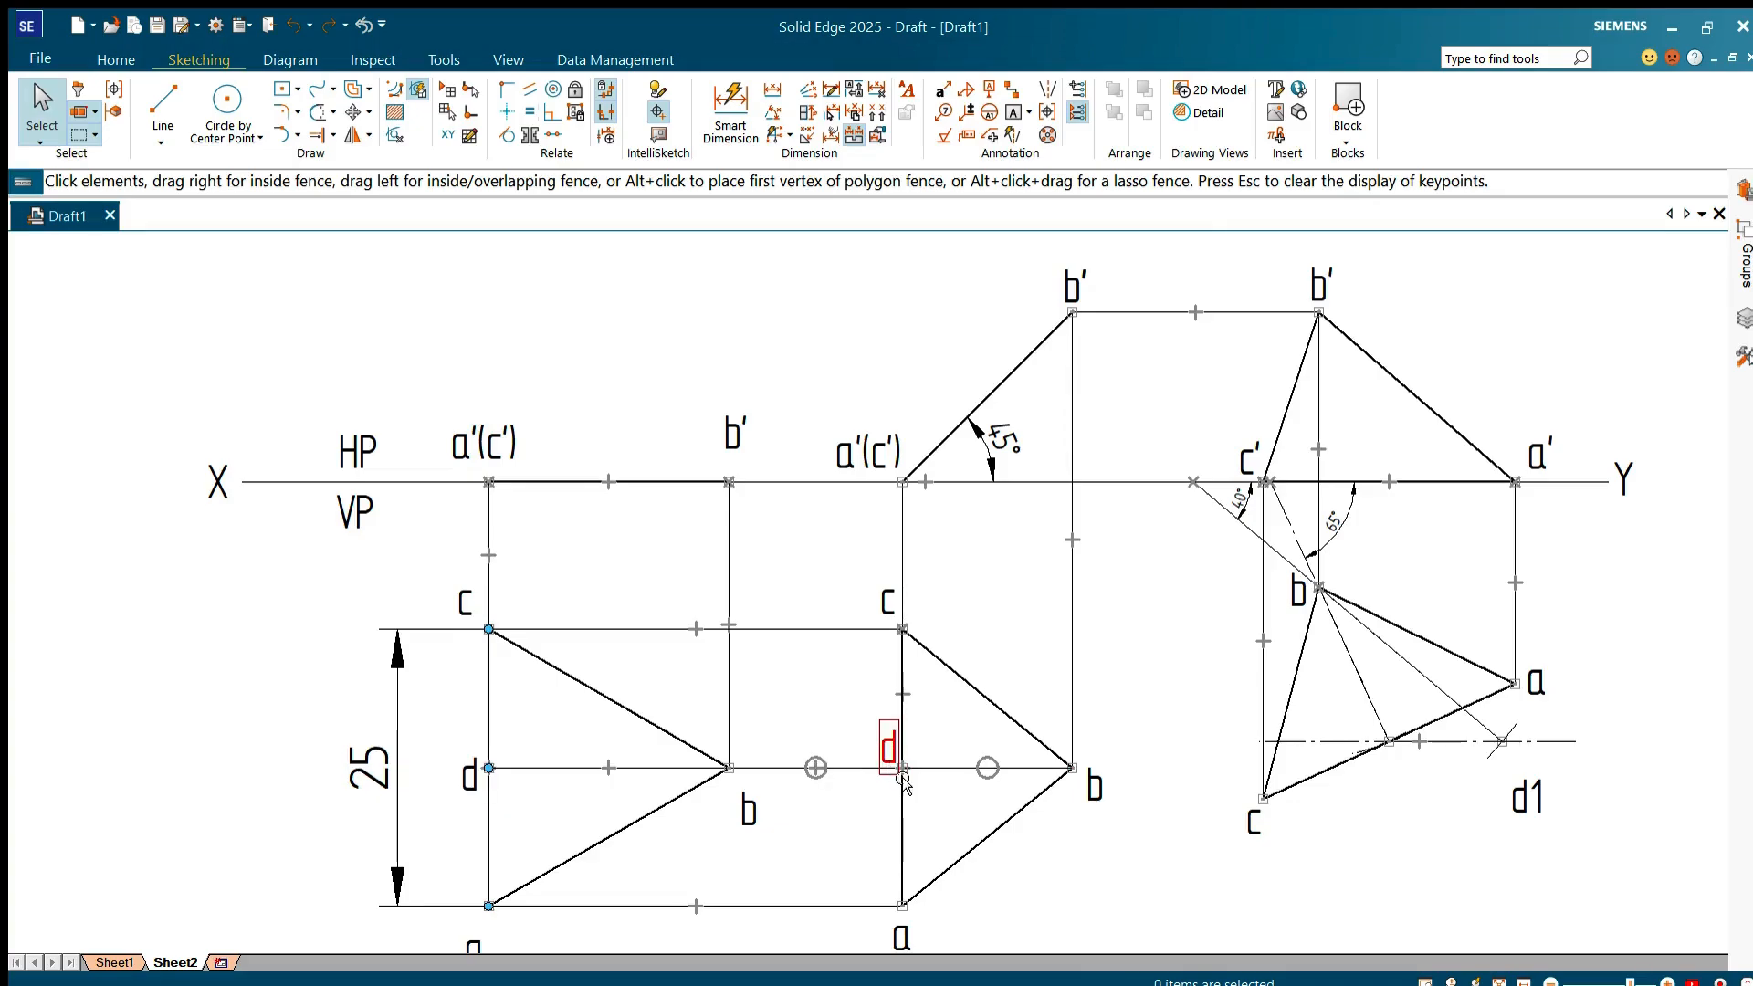
left_click(324, 22)
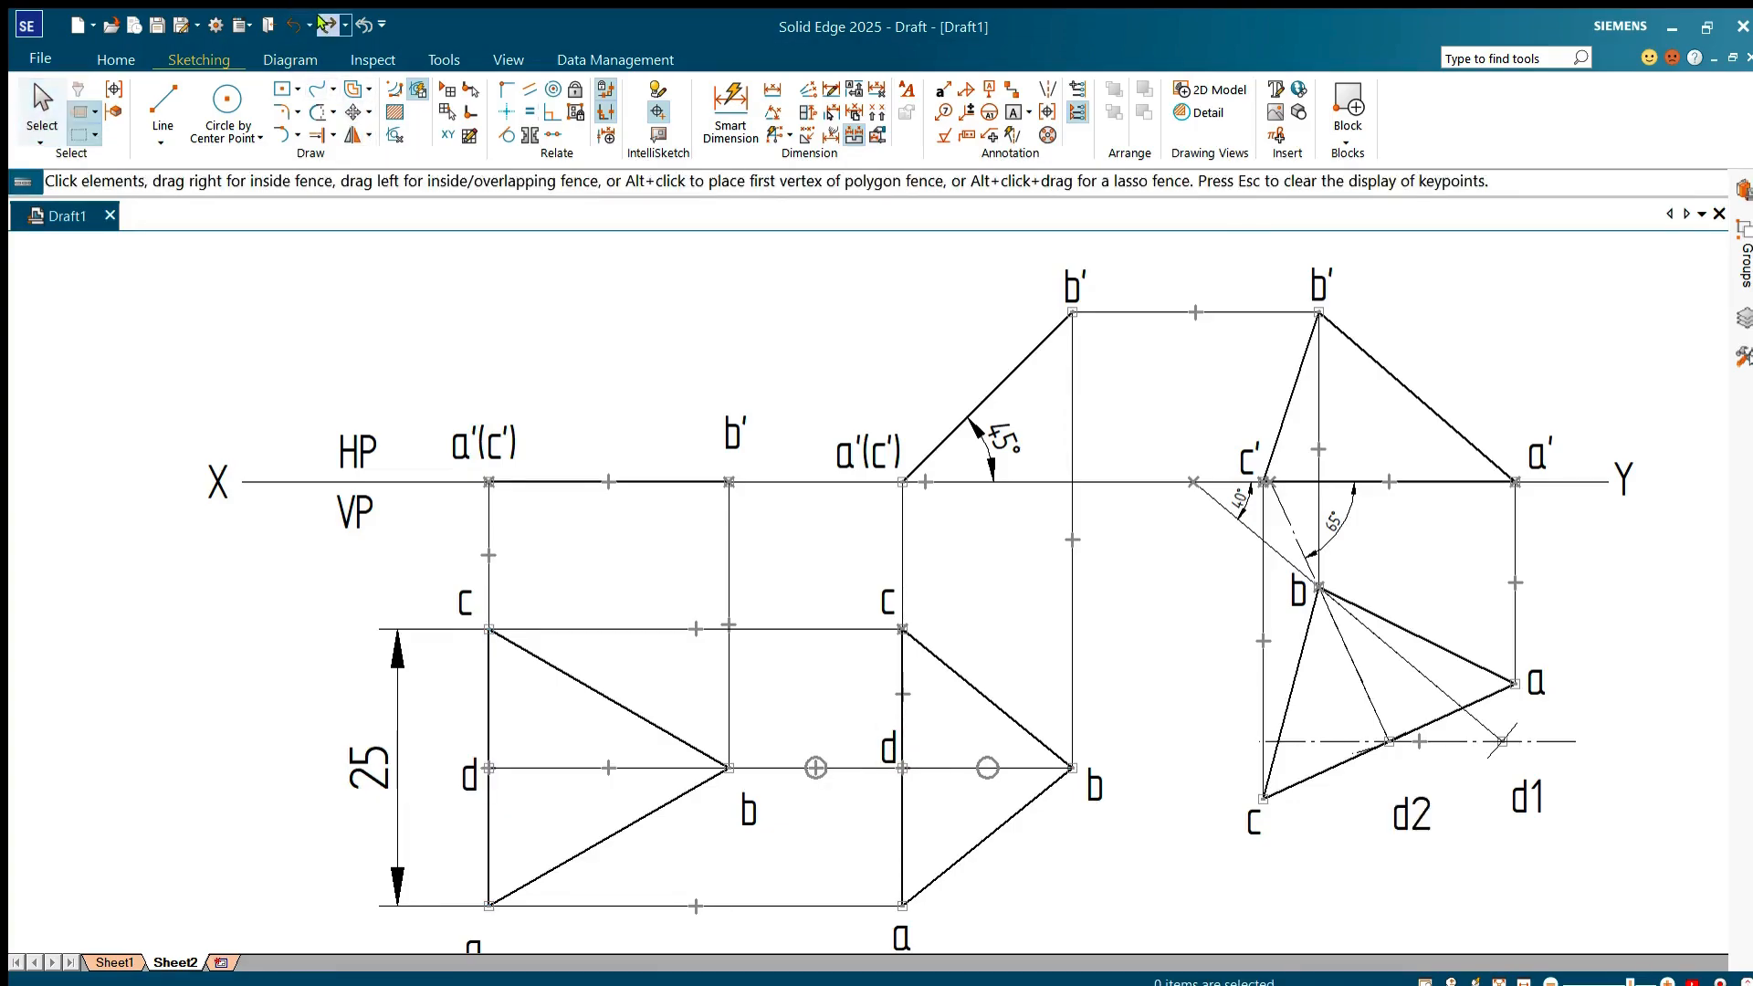
left_click(324, 22)
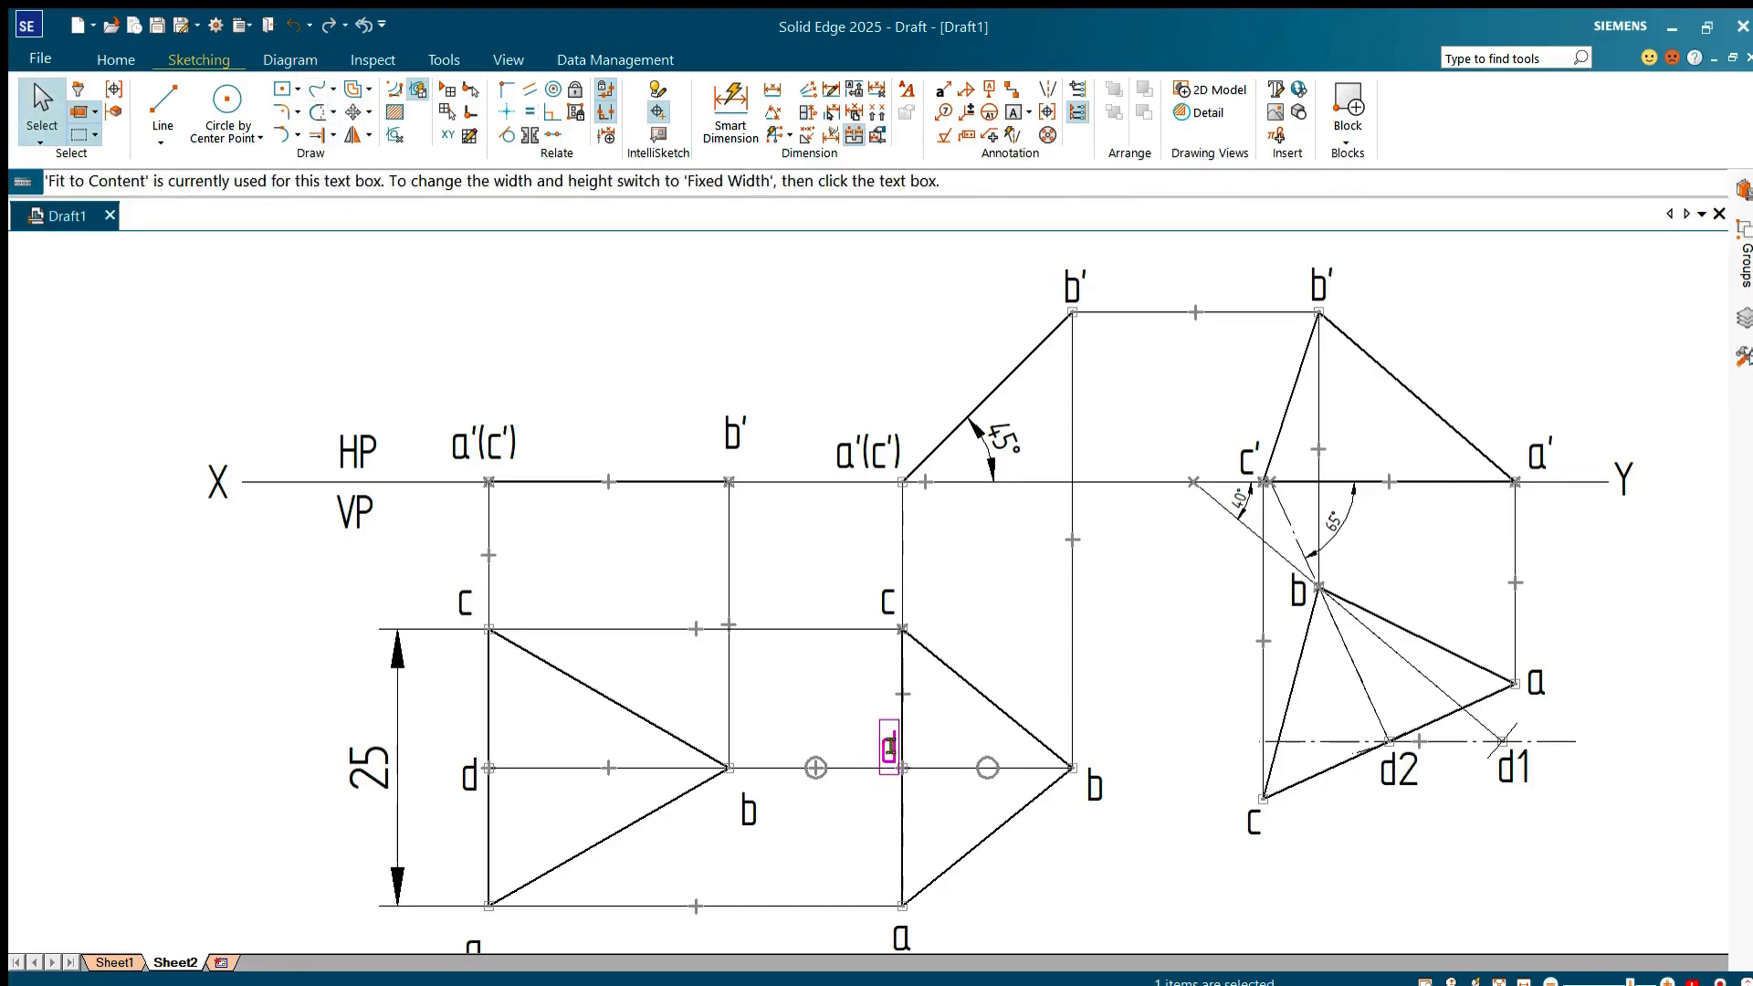
- Remove the label d from the vertical sides of the first and second top view triangles
left_click(882, 738)
left_click(462, 774)
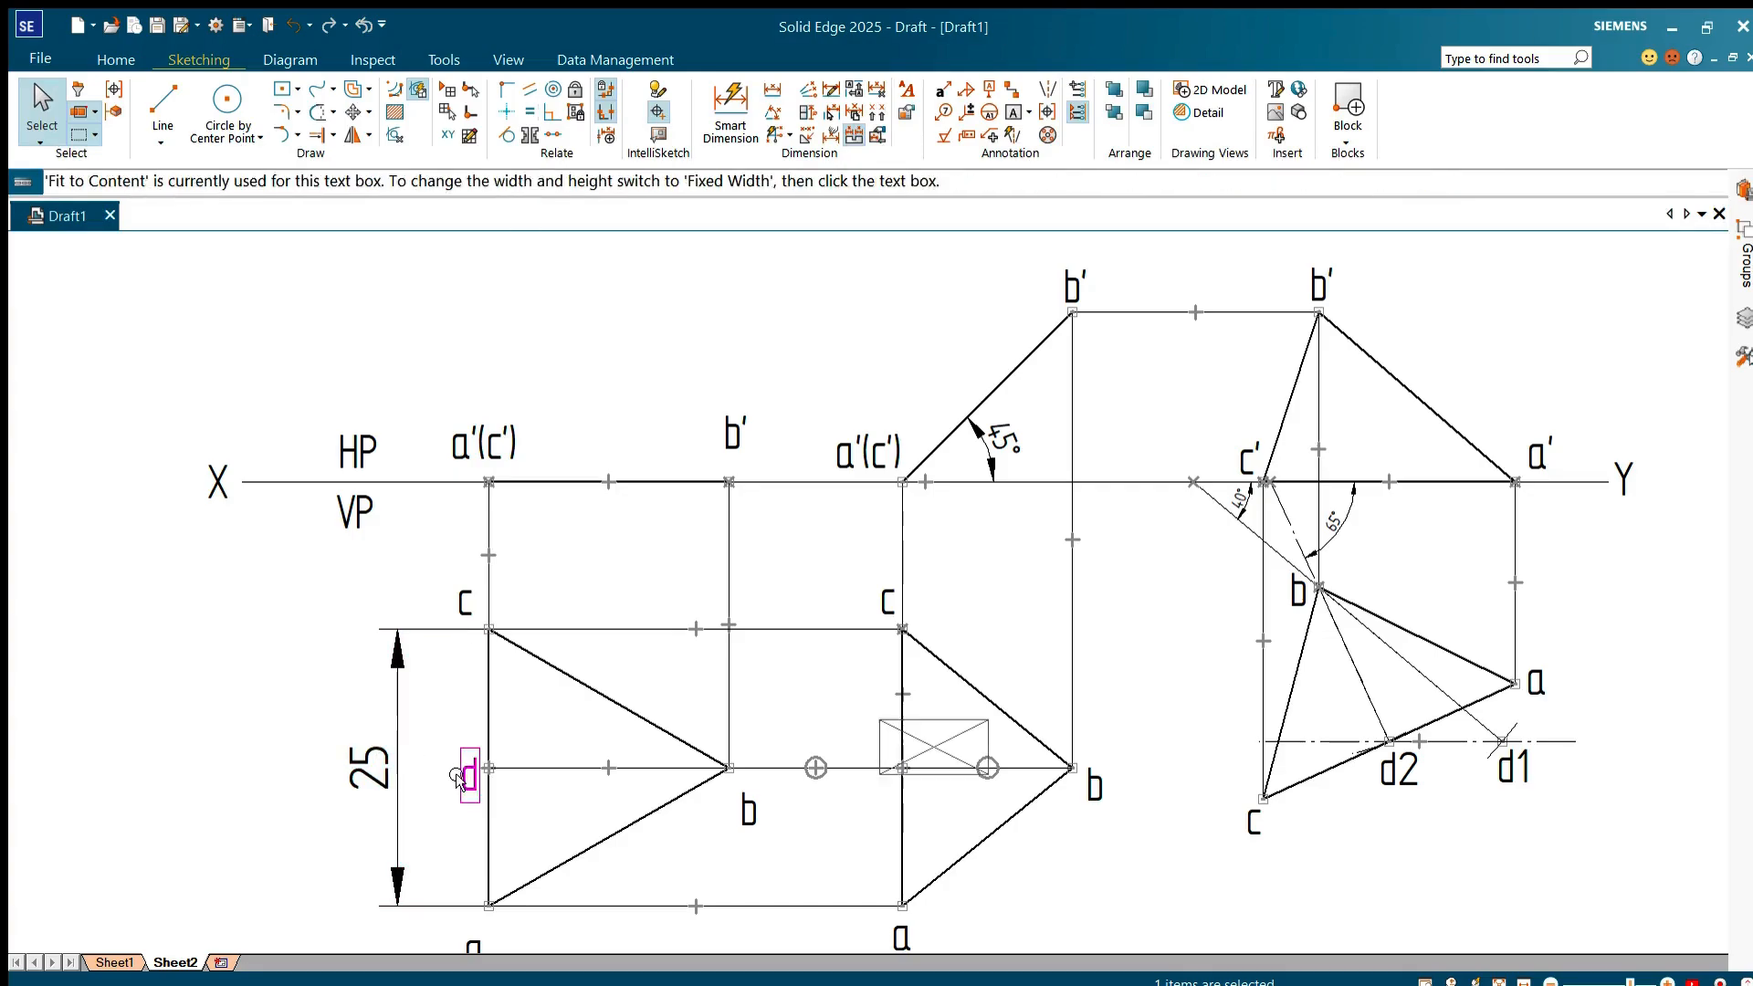
key("Delete")
- Copy the label d1 from the locus line to the midpoint of the first triangle's vertical side
left_click(343, 110)
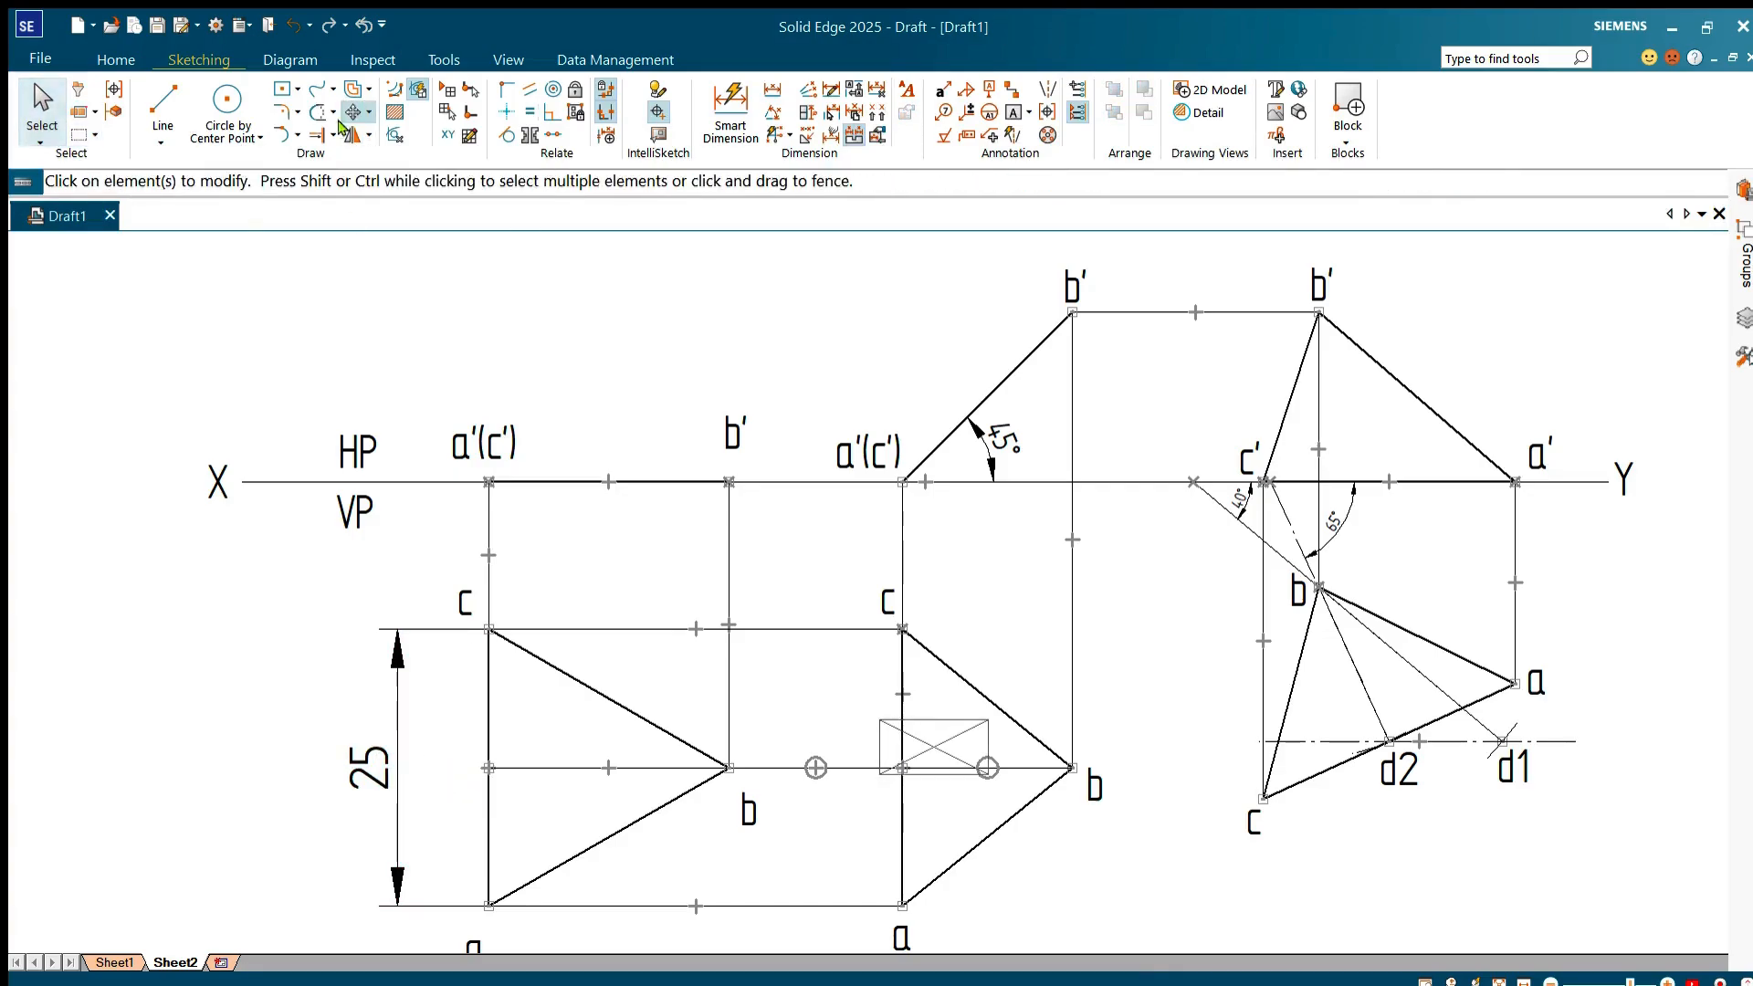
left_click(1513, 767)
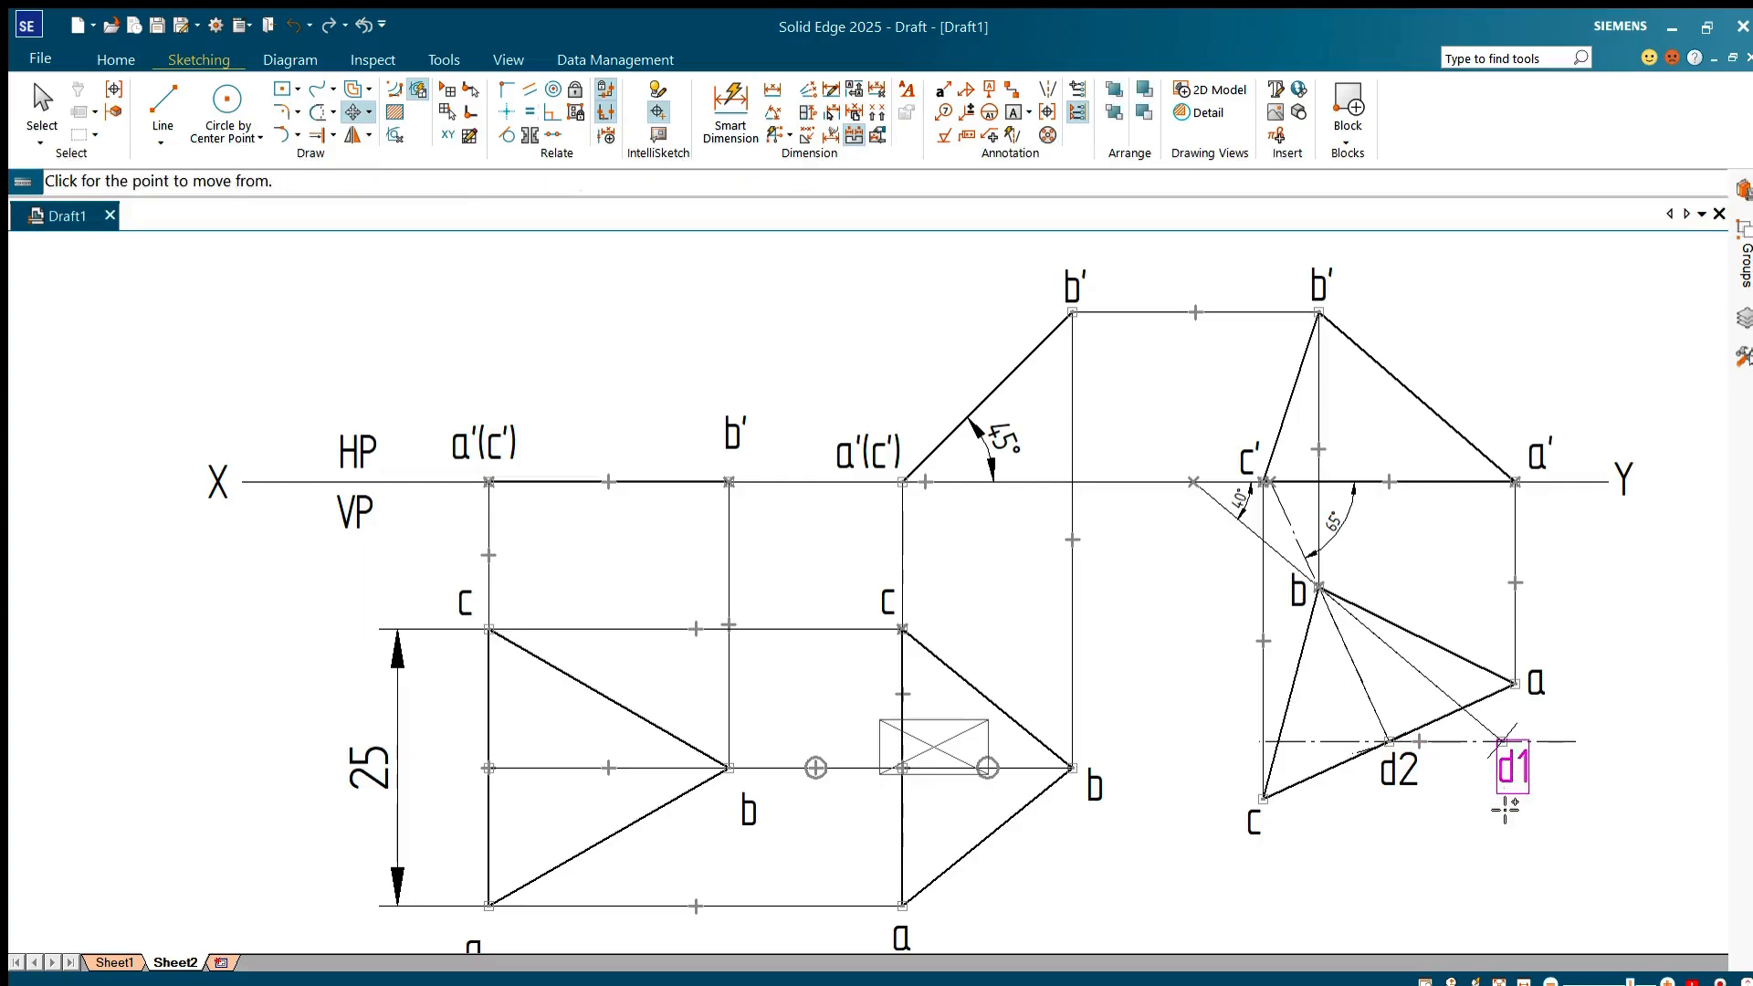
left_click(457, 808)
left_click(1515, 770)
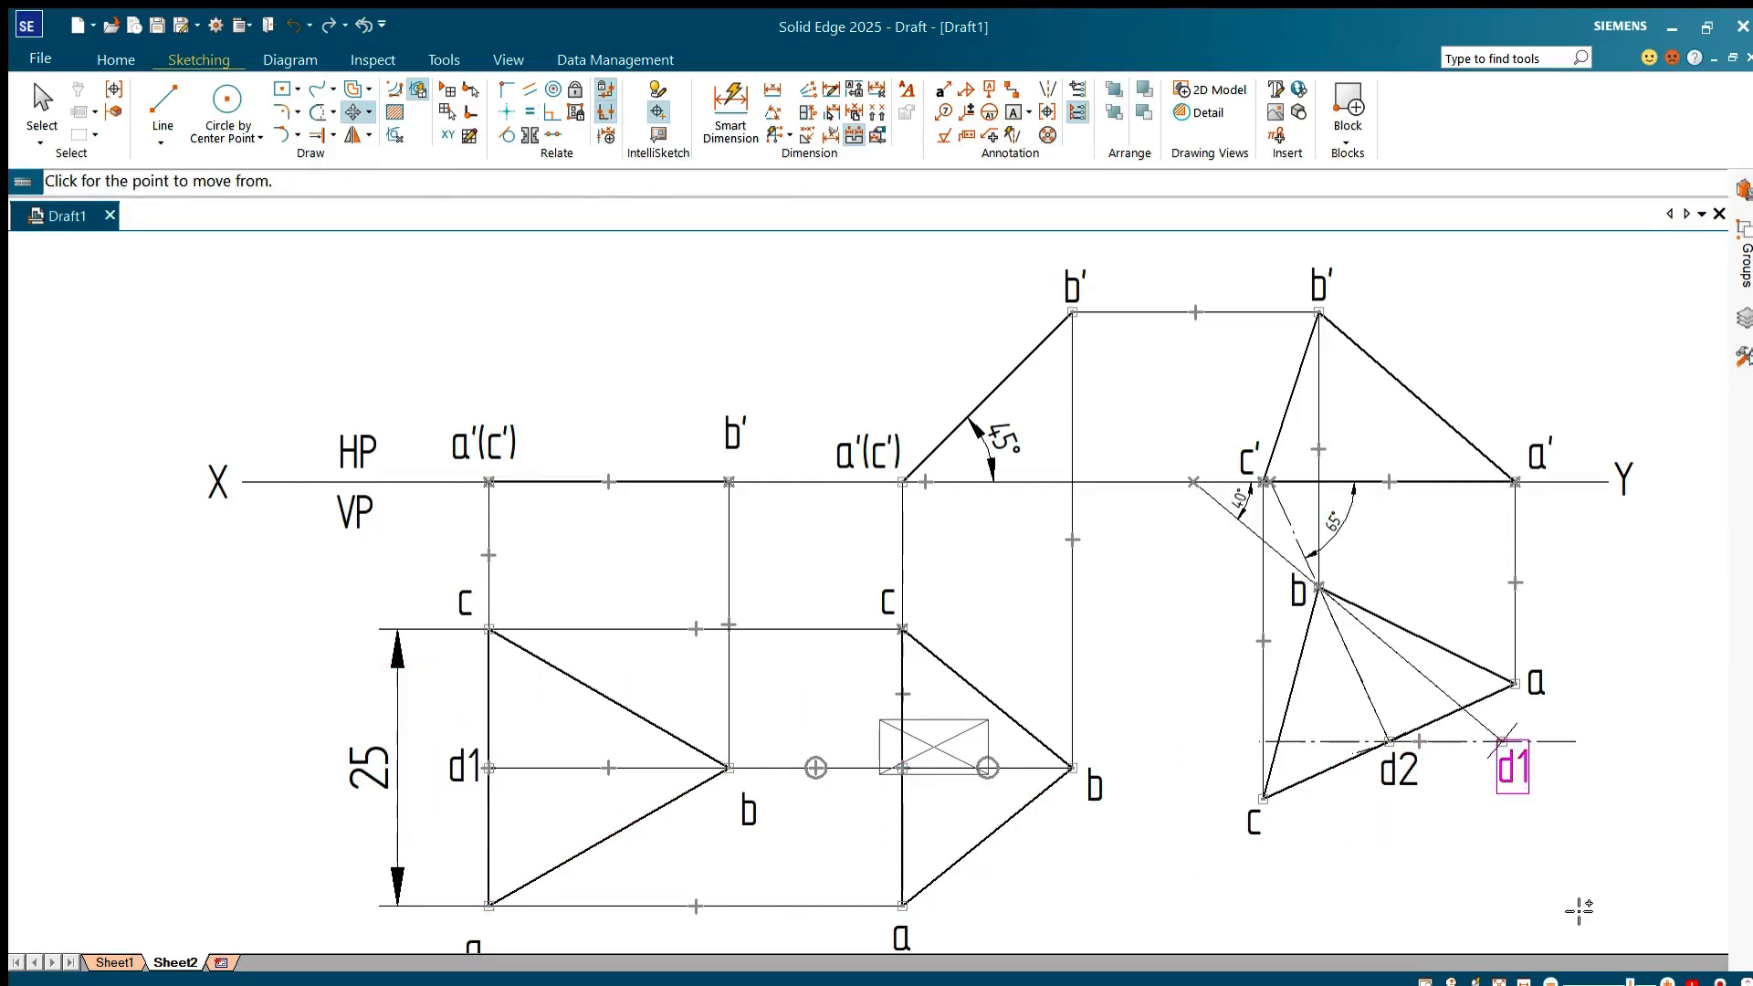
left_click(1579, 908)
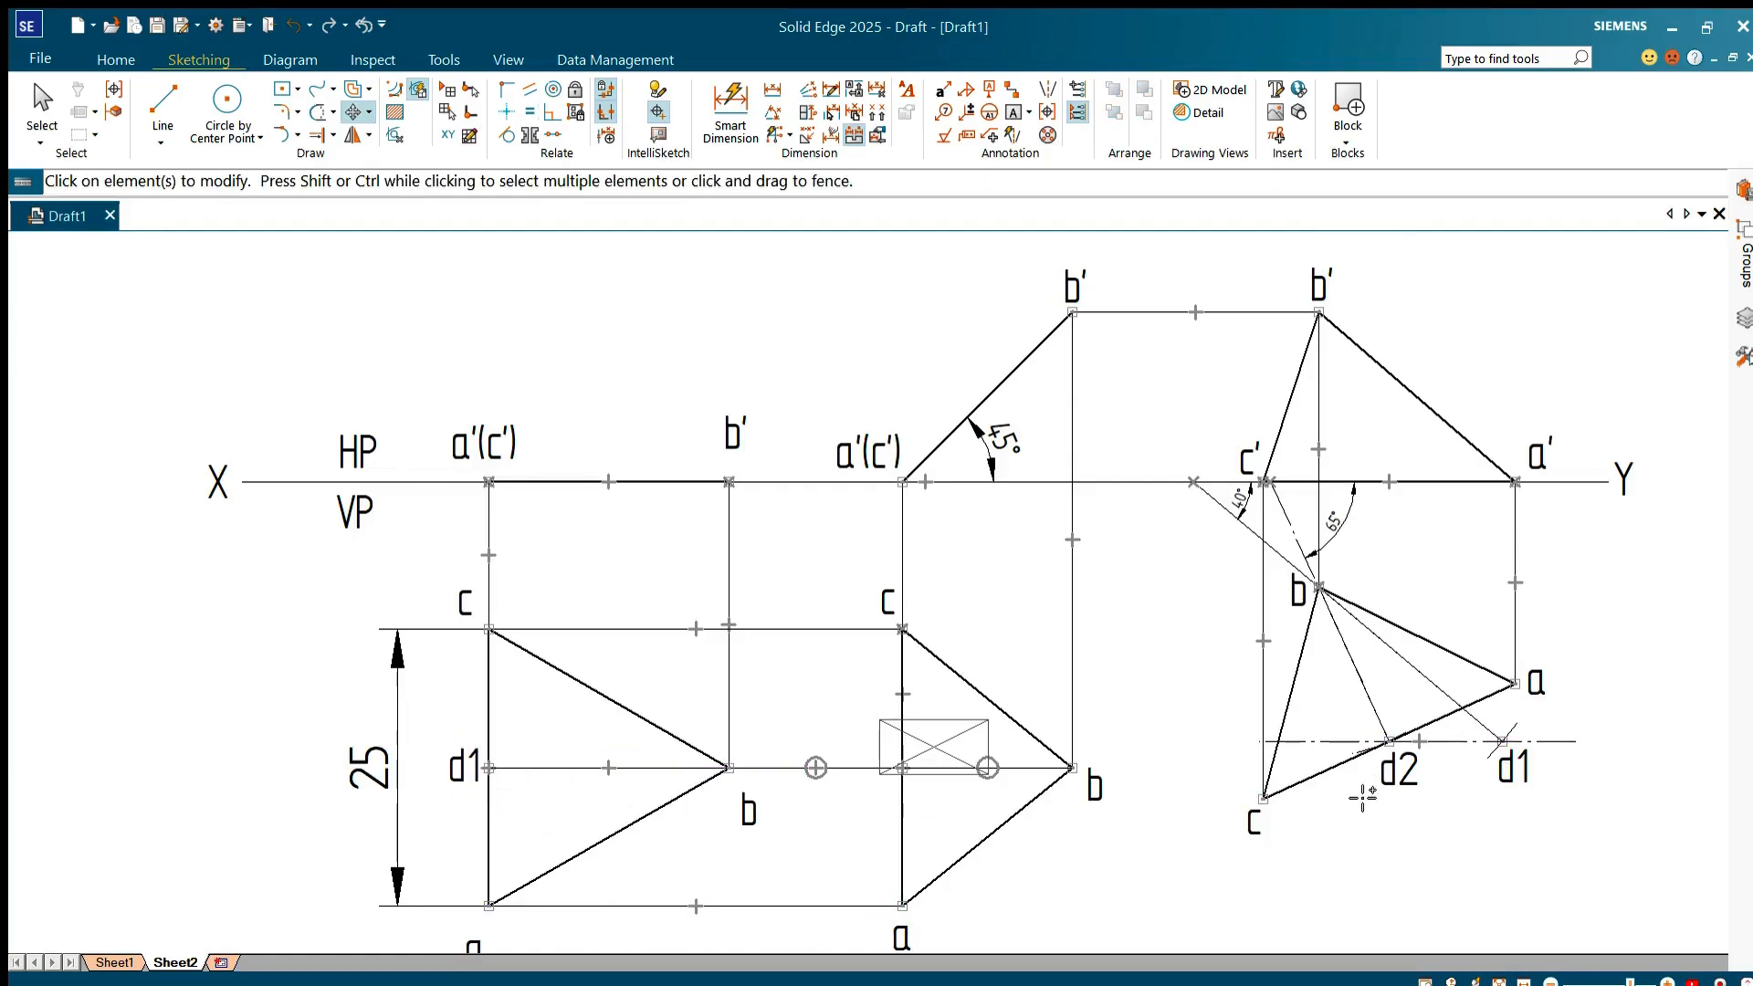
- Copy the label d2 from the rotated triangle to the midpoint of the second triangle's vertical side
left_click(1396, 770)
left_click(1362, 915)
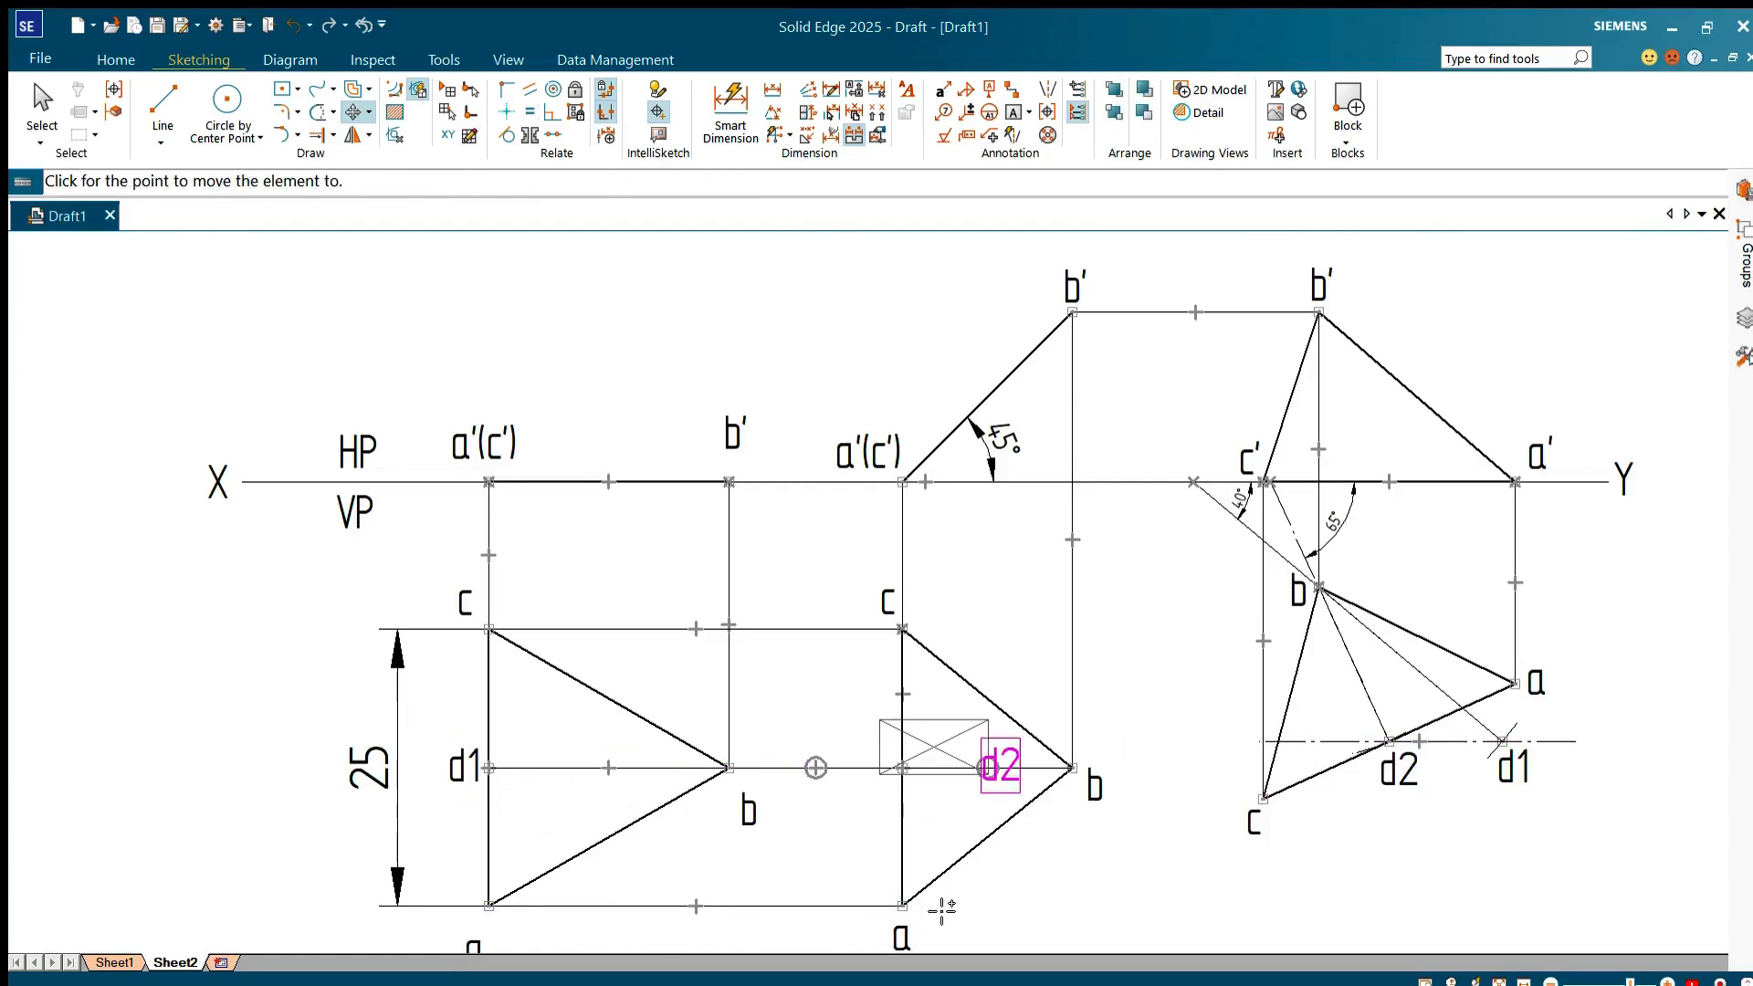
left_click(840, 913)
key("Escape")
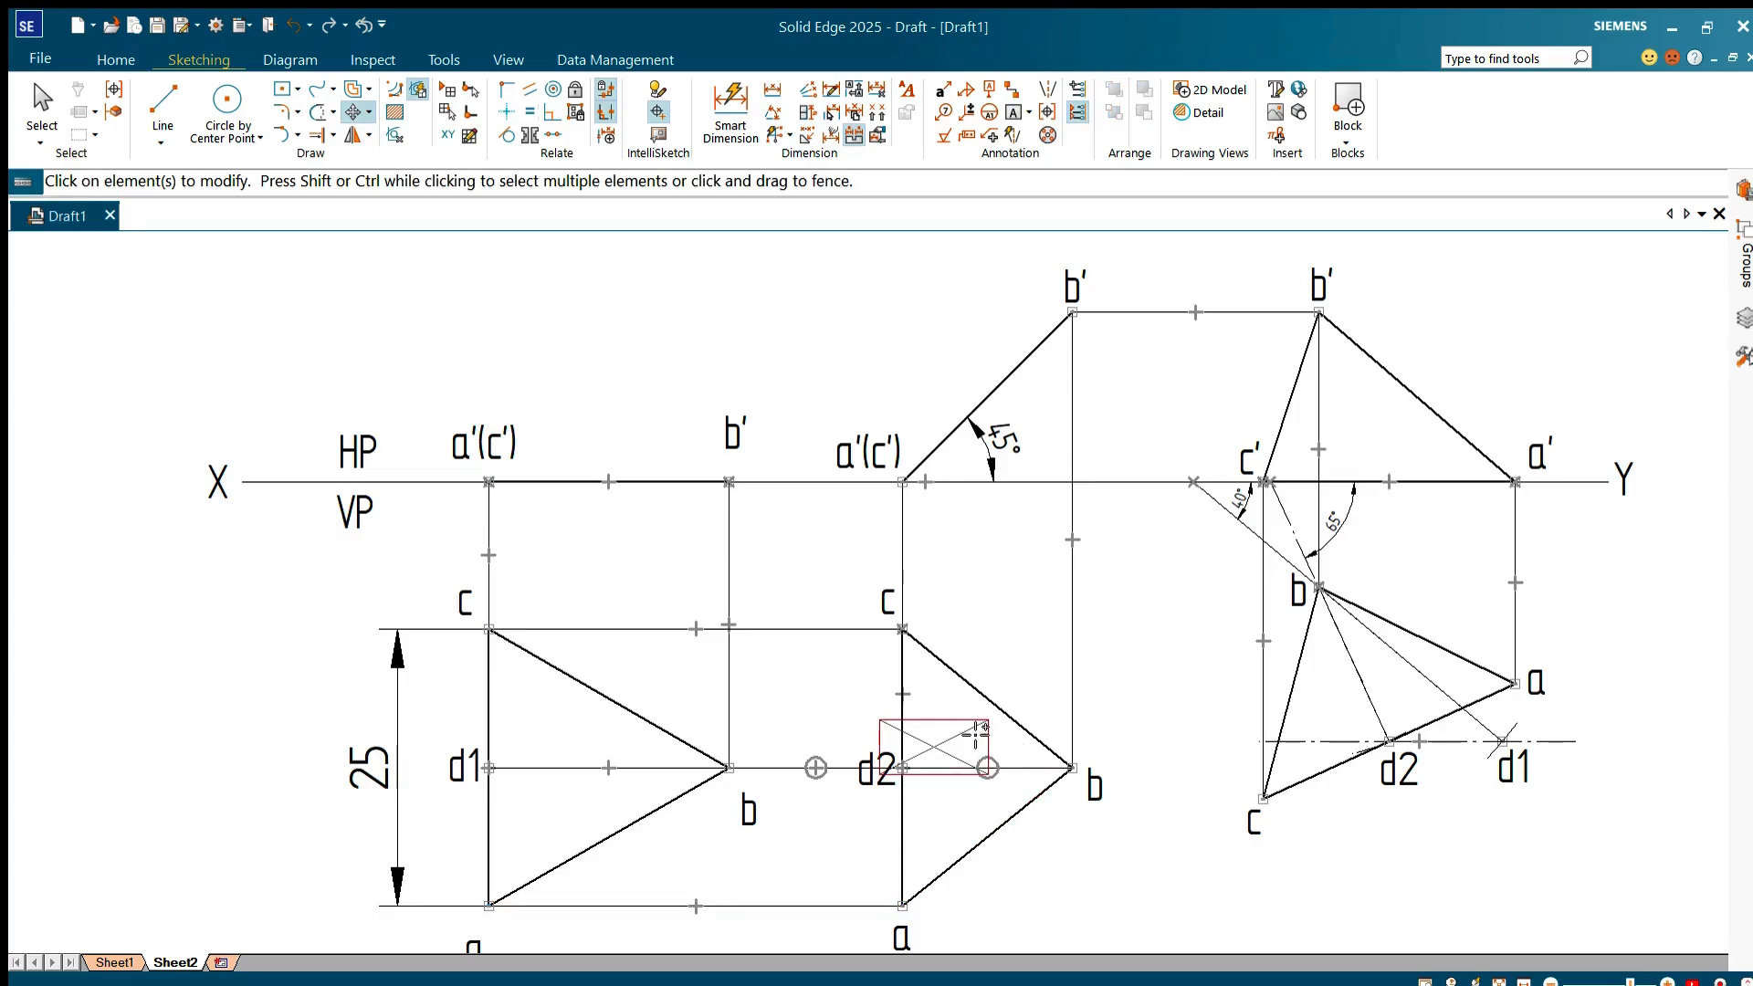
- Remove the leftover empty text box in the second triangle, and move its label d2 slightly above the median line
double_click(975, 733)
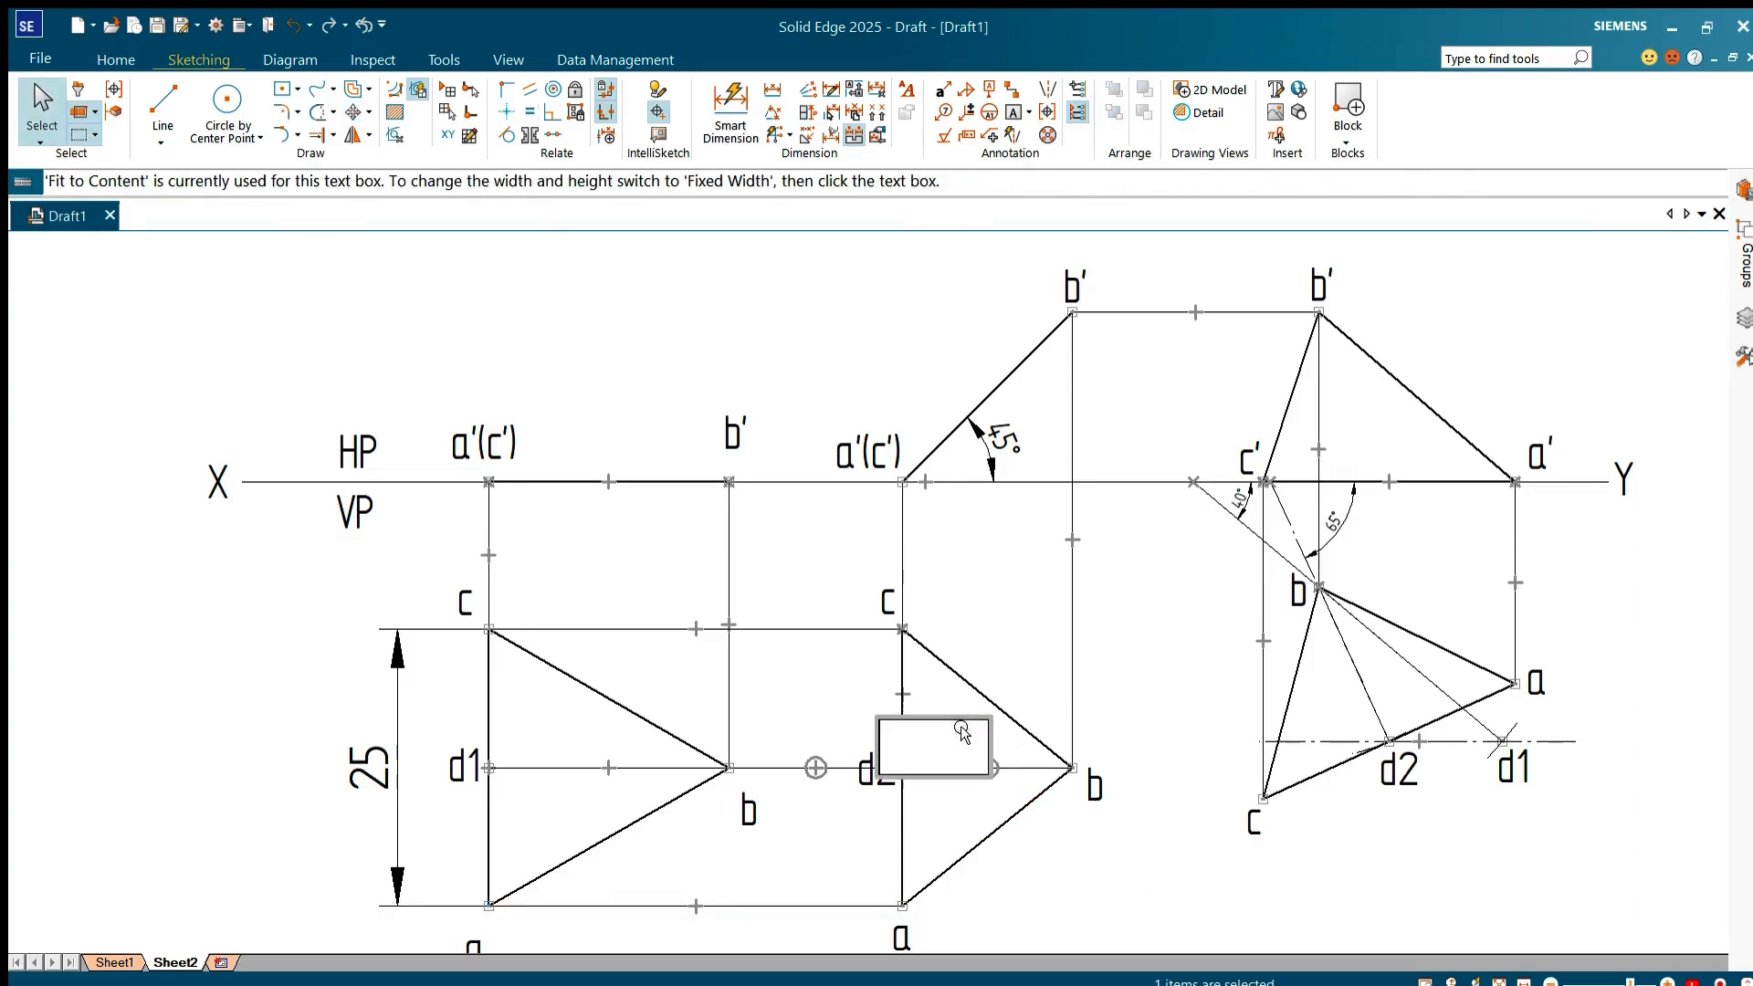
key("Escape")
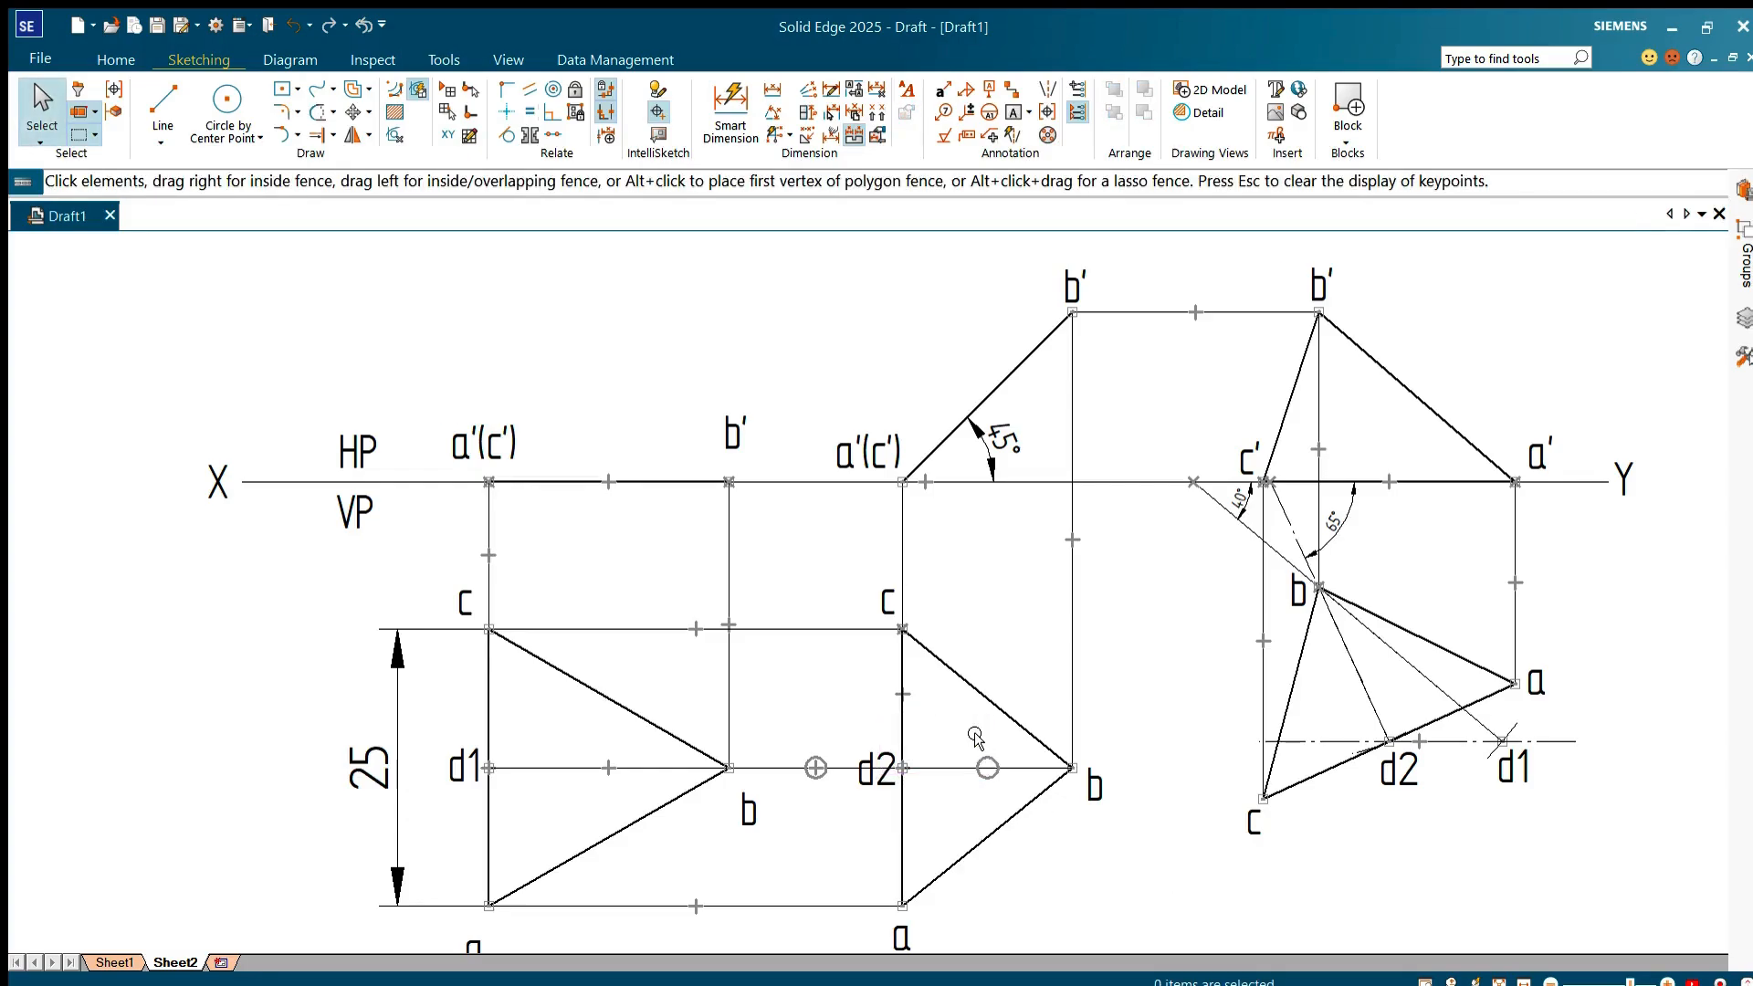
left_click(875, 772)
left_click(936, 799)
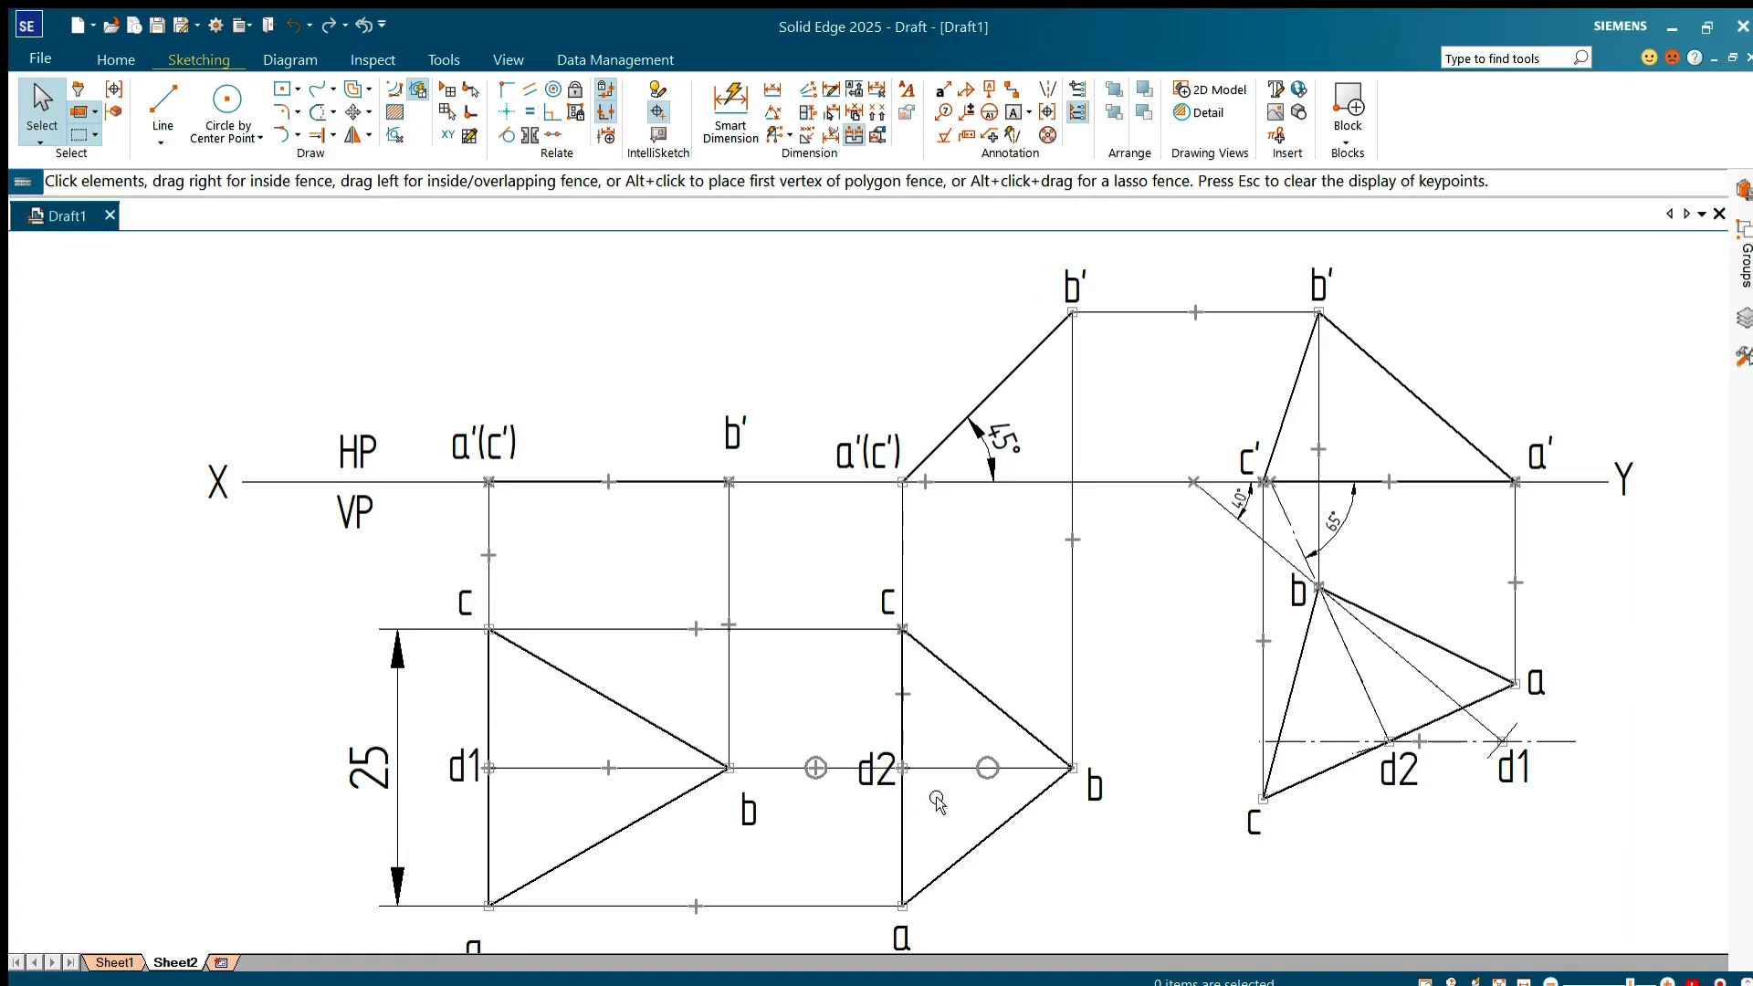
left_click(874, 770)
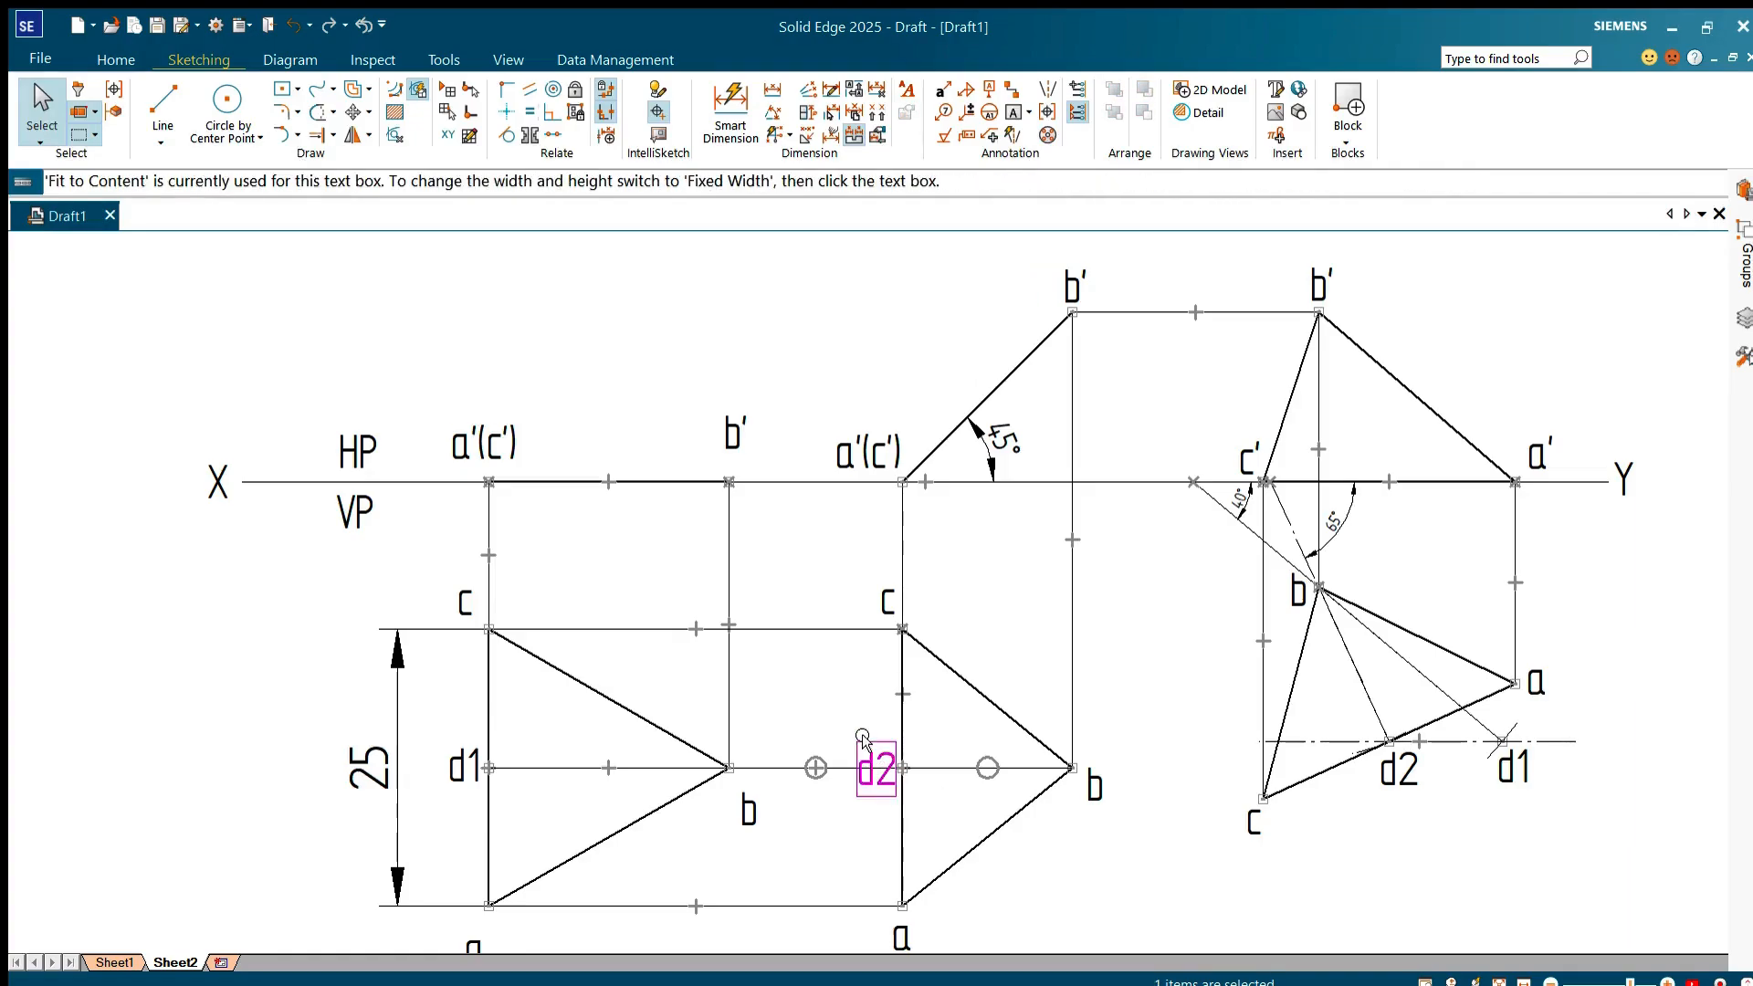
mouse_move(875, 770)
left_mouse_down()
mouse_move(874, 740)
mouse_move(889, 774)
left_mouse_up()
left_click(1126, 854)
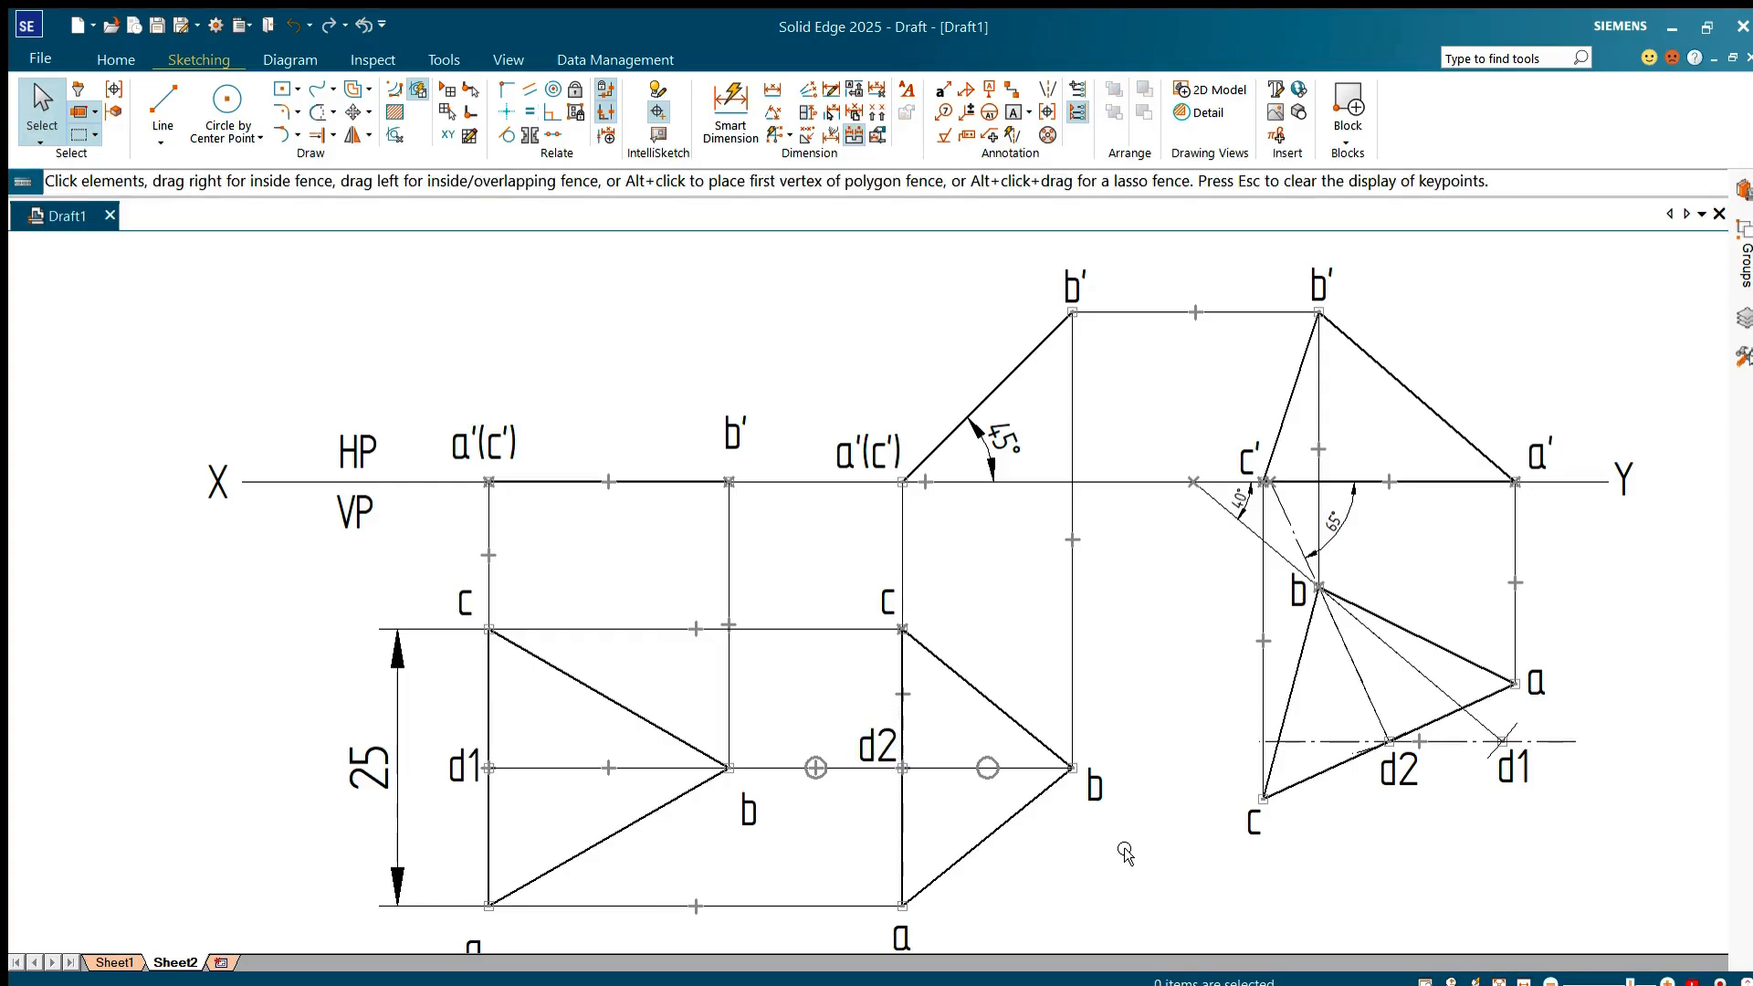